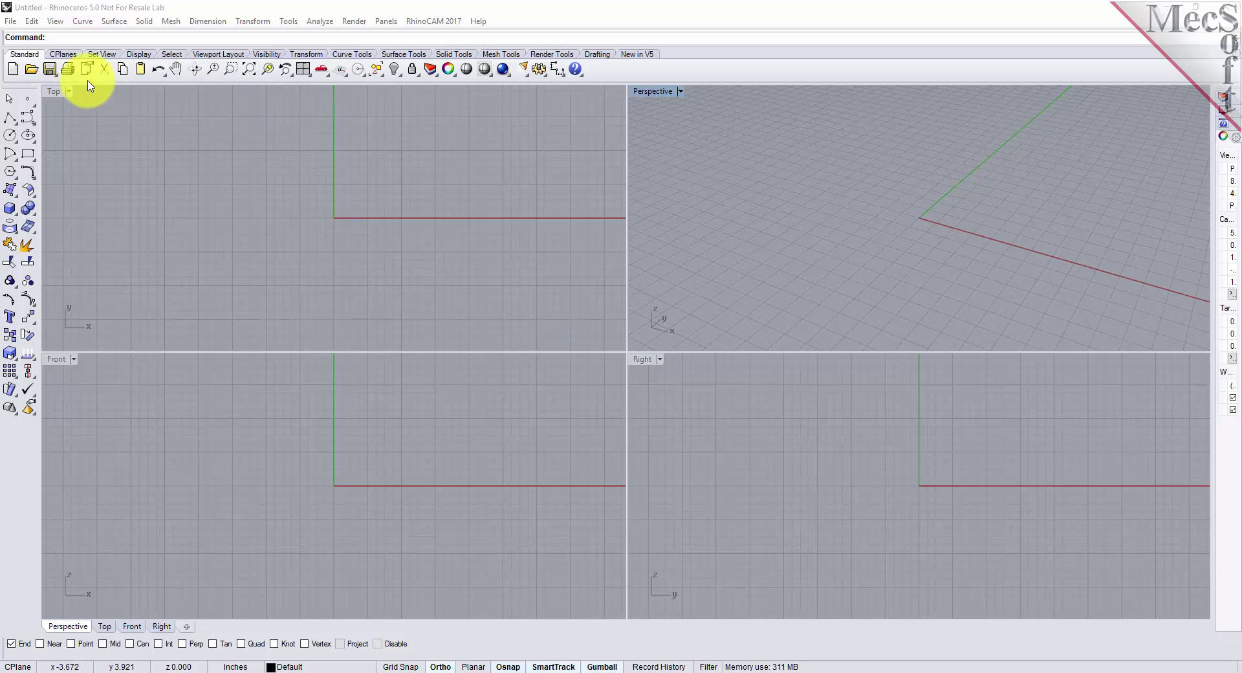
# - Load the RhinoCAM 2017 MILL module and make the Machining Browser taller
pyautogui.click(447, 25)
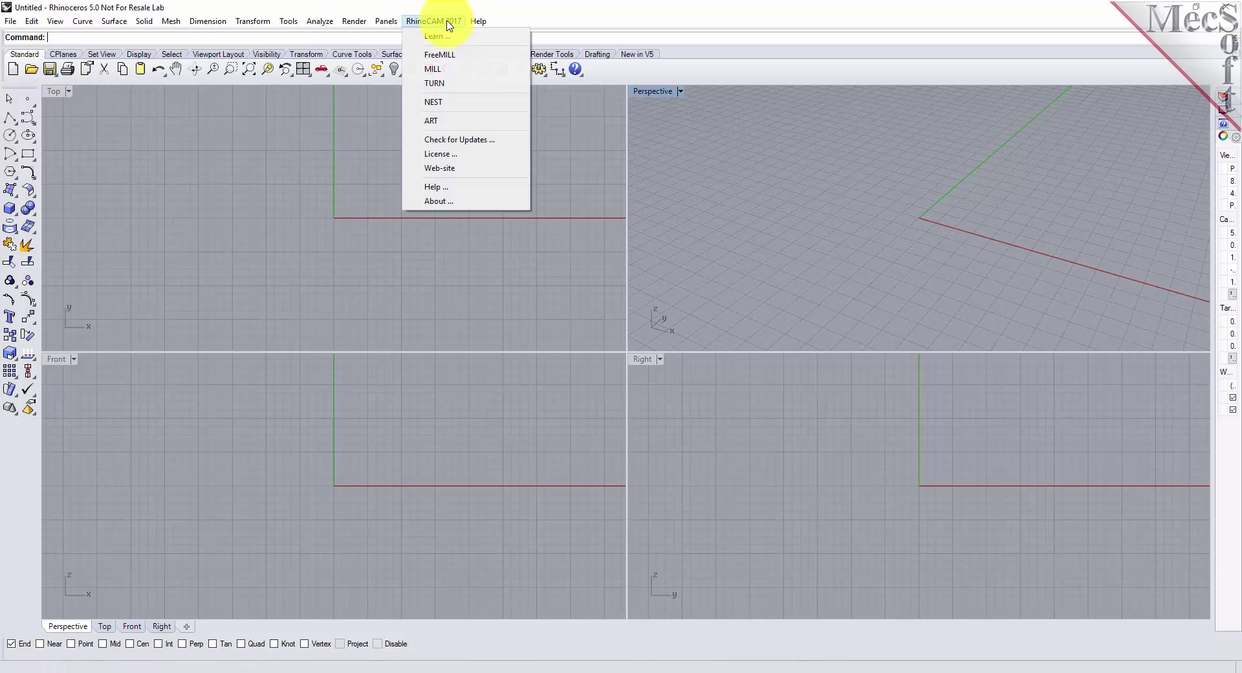
pyautogui.click(455, 72)
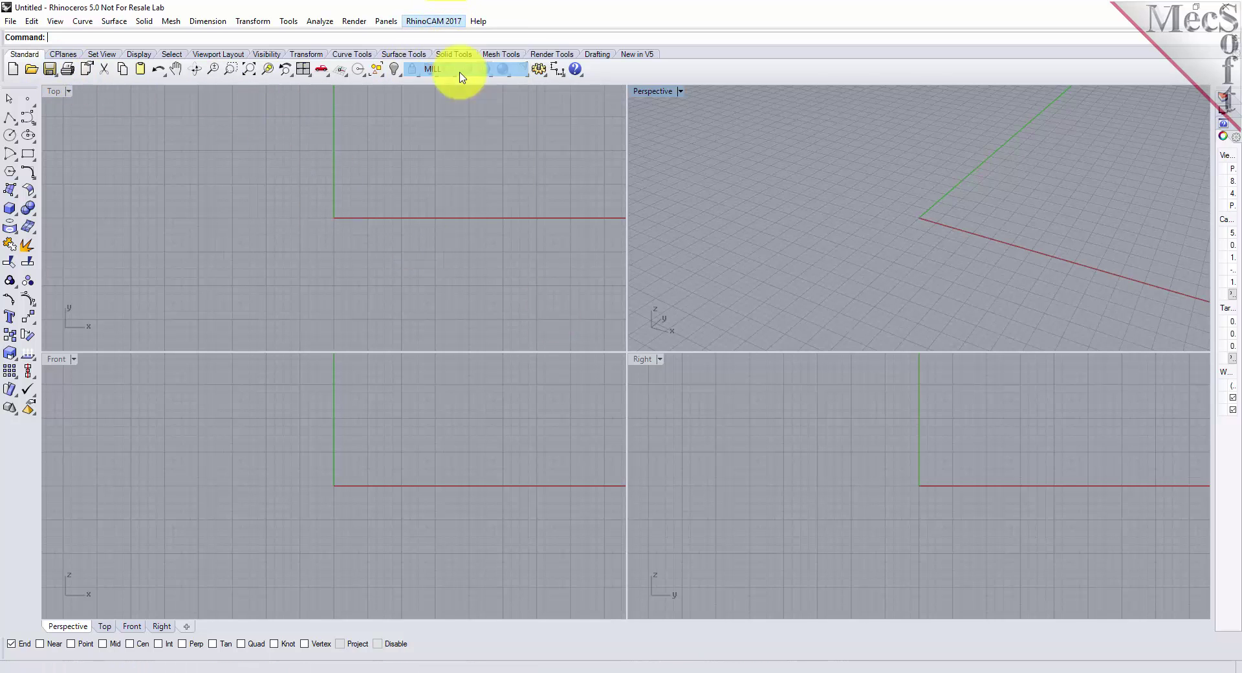
pyautogui.moveTo(209, 354); pyautogui.dragTo(211, 444)
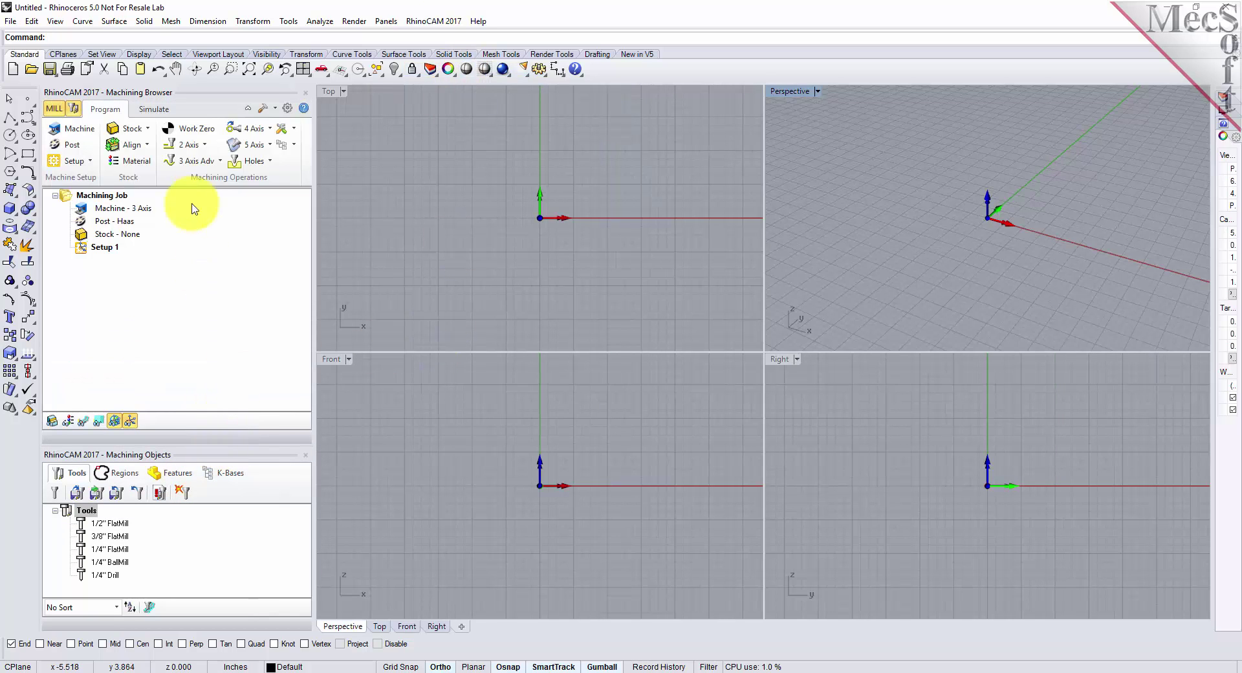
# - Open the part file FeatureMachiningQuickStart.3dm from the QuickStart folder
pyautogui.click(11, 20)
pyautogui.click(36, 50)
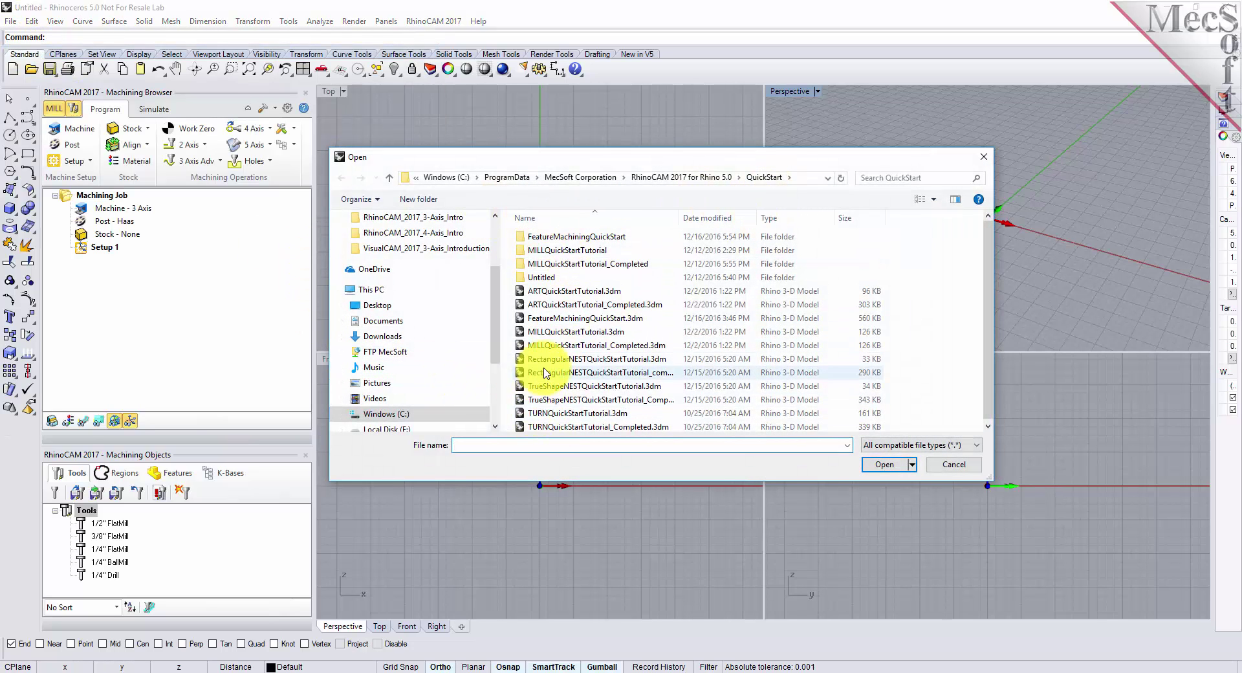
pyautogui.click(547, 318)
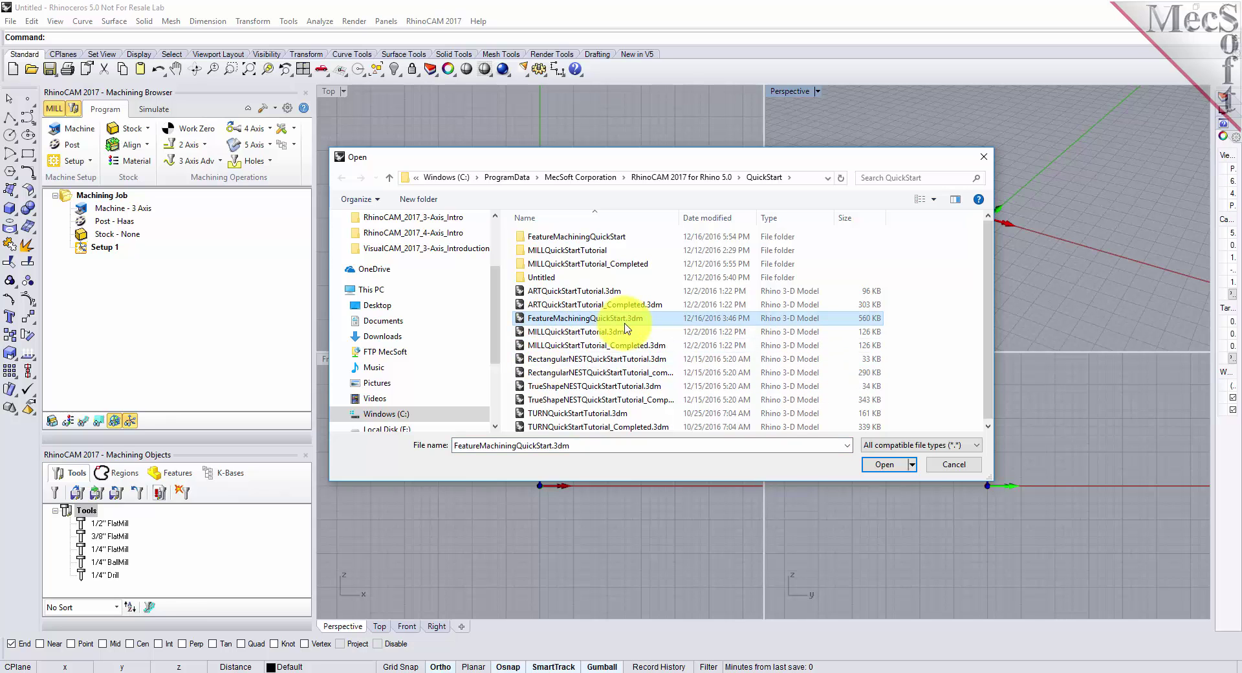
pyautogui.click(882, 465)
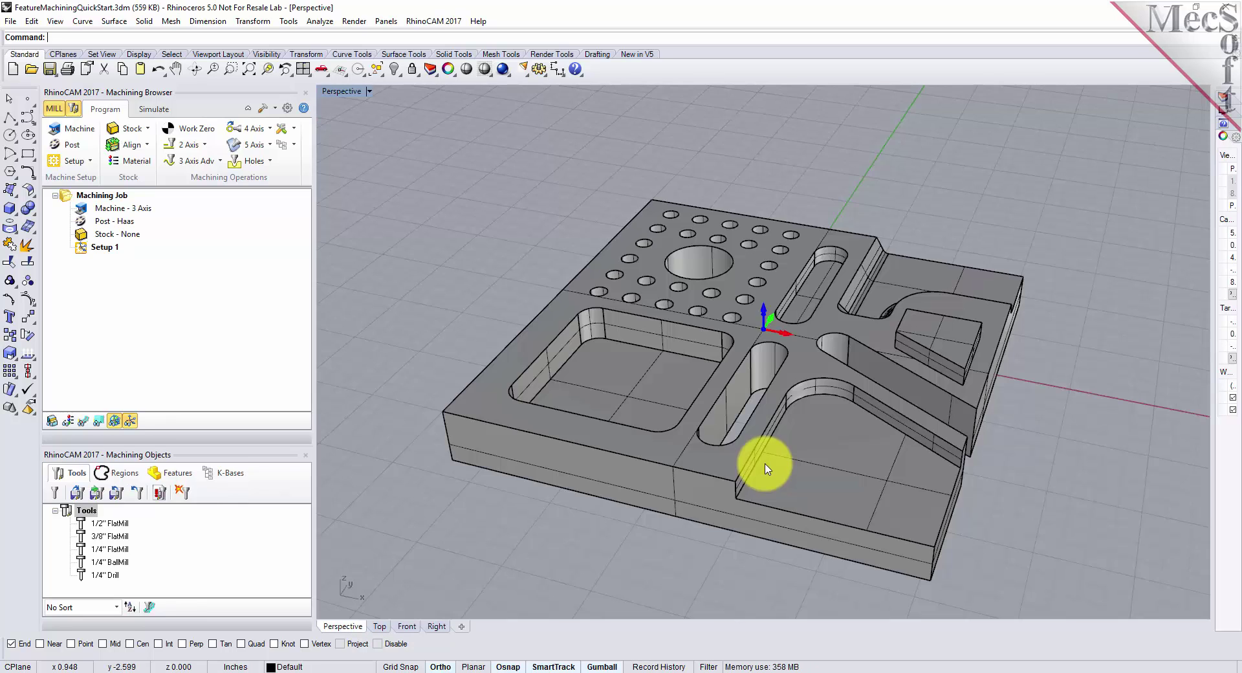
pyautogui.moveTo(1006, 460); pyautogui.dragTo(845, 343, button='right')
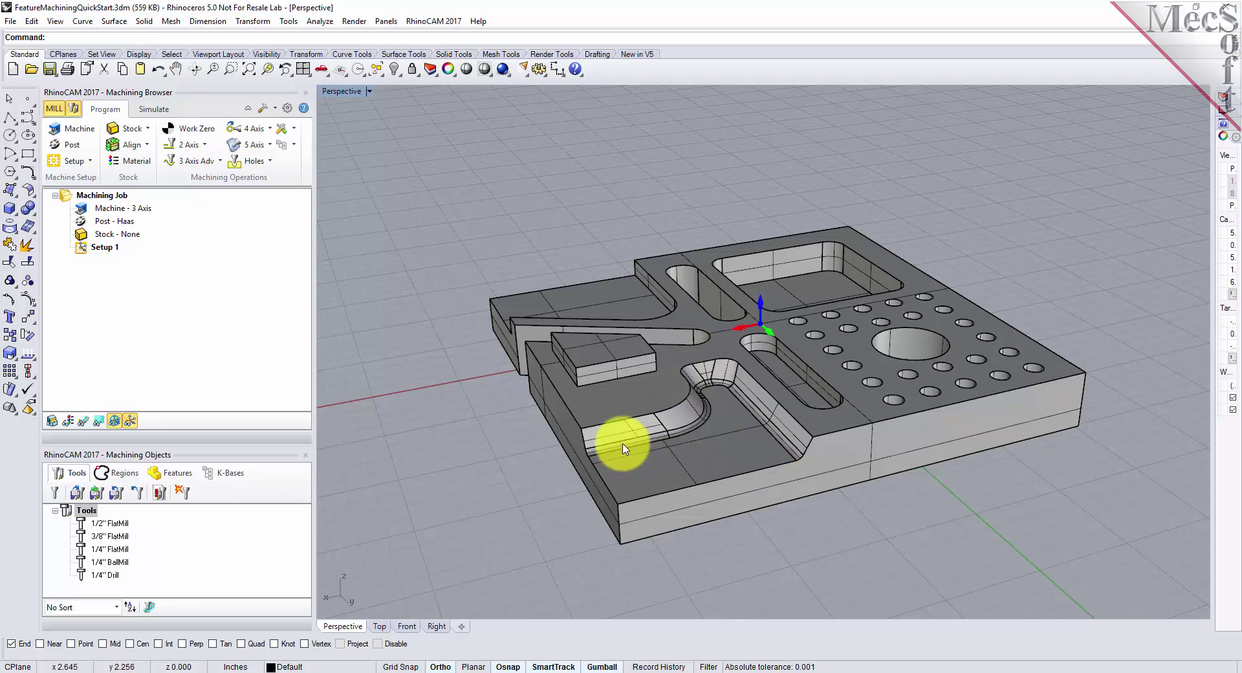
pyautogui.moveTo(441, 417); pyautogui.dragTo(735, 443, button='right')
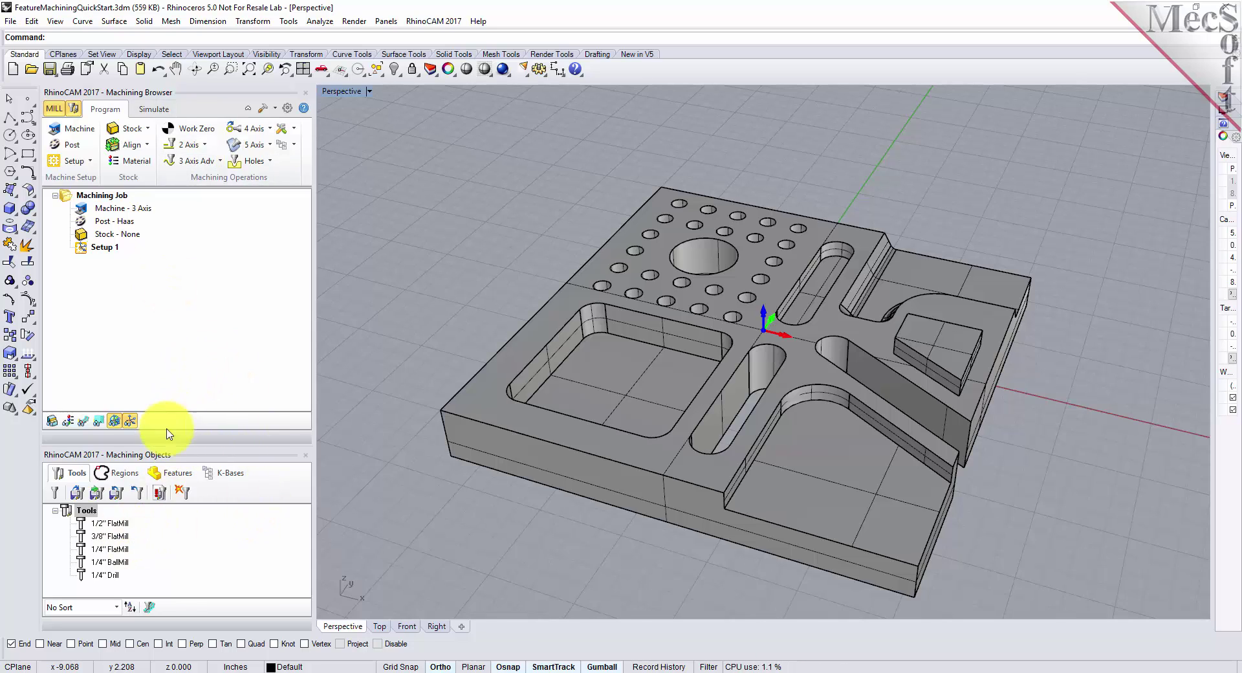
# - Show the machining features list in the Machining Objects browser and give that browser more height
pyautogui.click(172, 476)
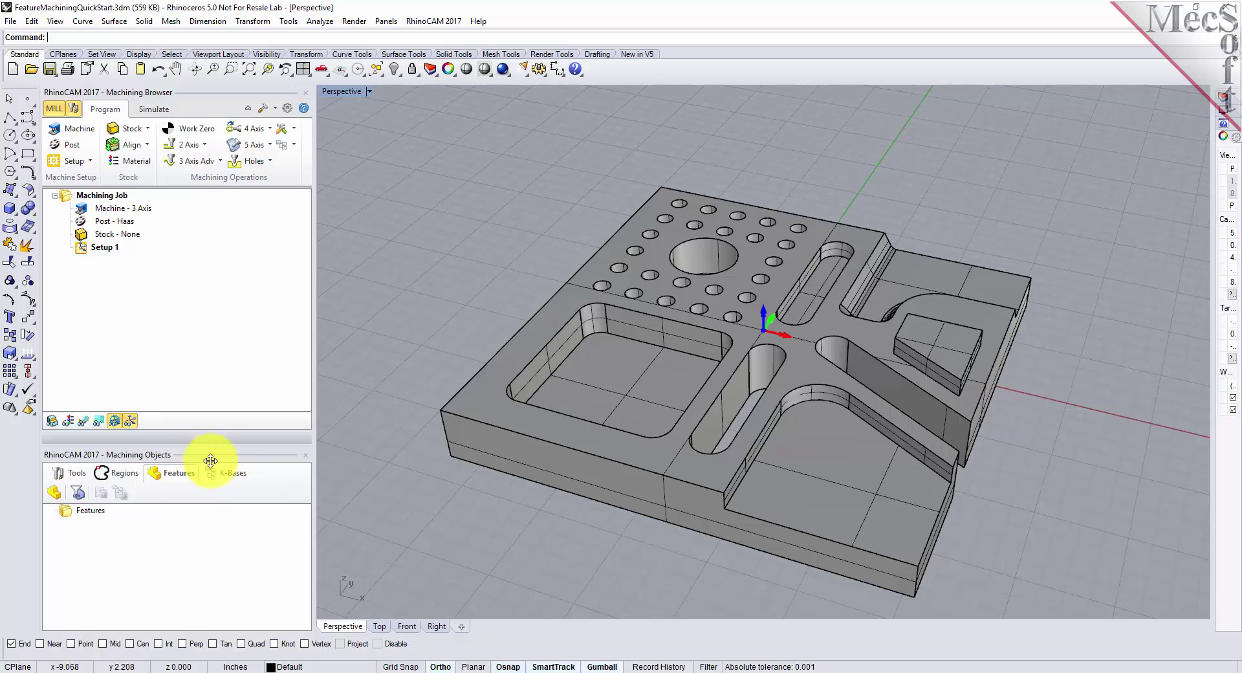
pyautogui.moveTo(212, 445); pyautogui.dragTo(222, 379)
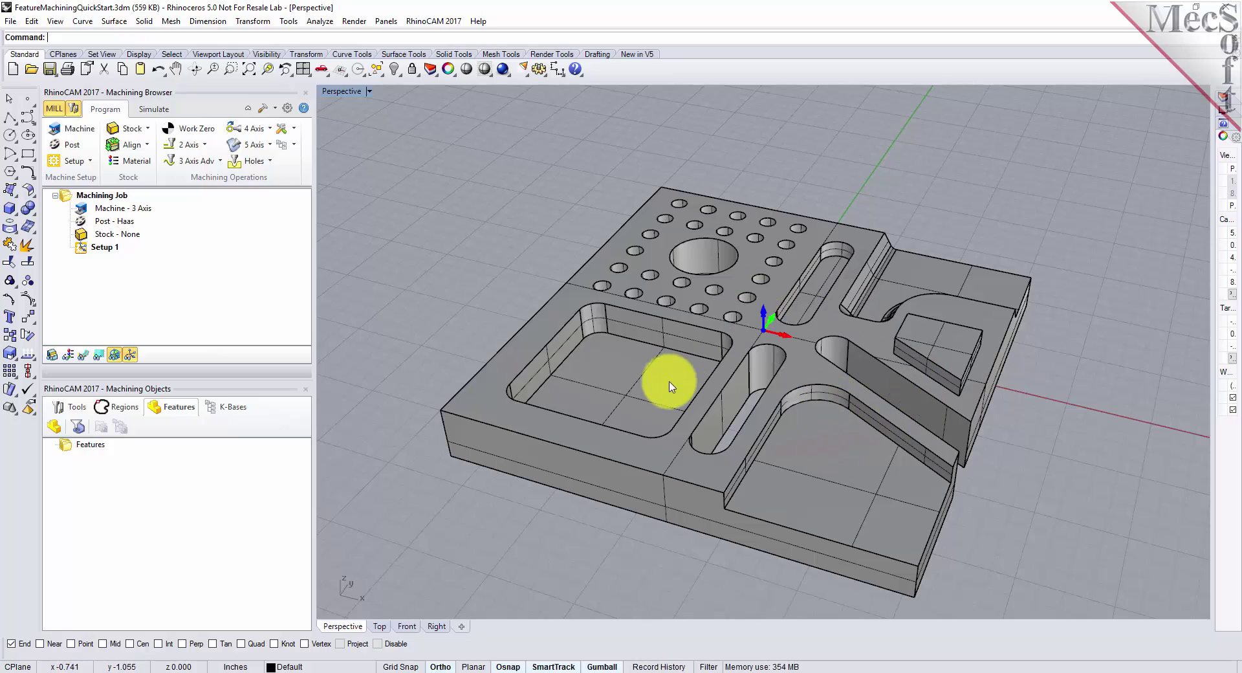
pyautogui.moveTo(993, 368); pyautogui.dragTo(945, 391, button='right')
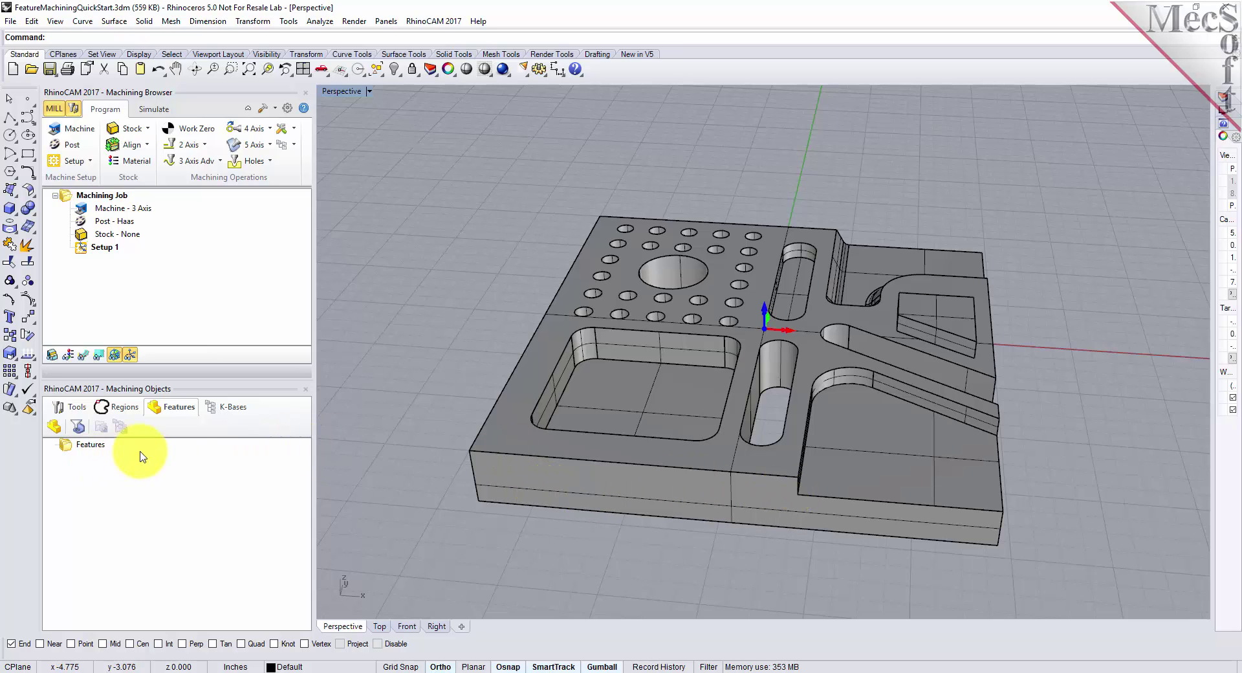
# - Detect machining features from the part's flat top face and enlarge the Machining Objects browser to show the feature tree
pyautogui.click(56, 429)
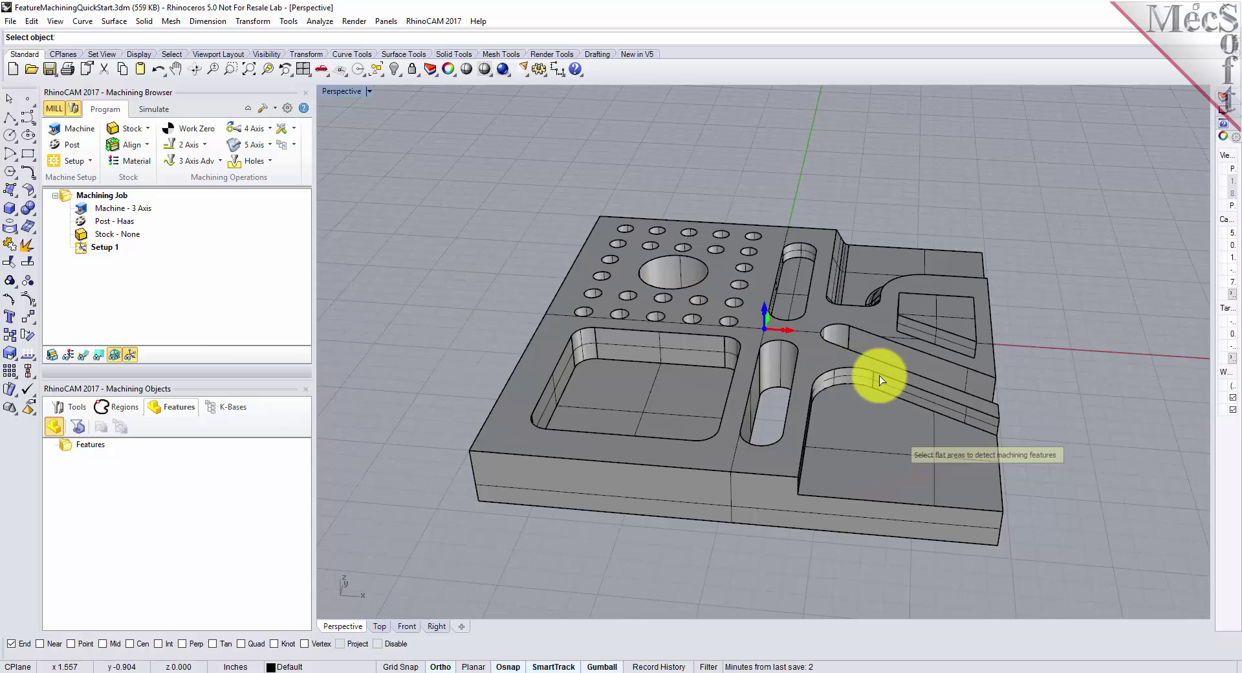
pyautogui.click(561, 314)
pyautogui.press('Return')
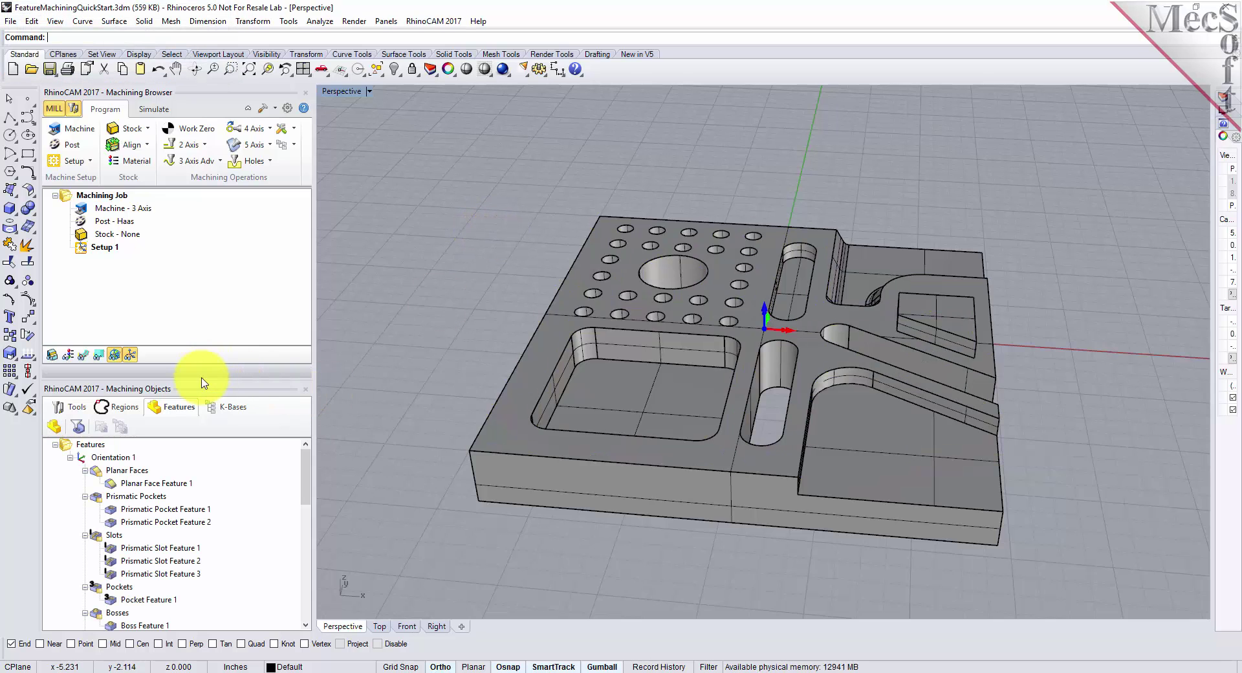
pyautogui.moveTo(201, 380); pyautogui.dragTo(201, 280)
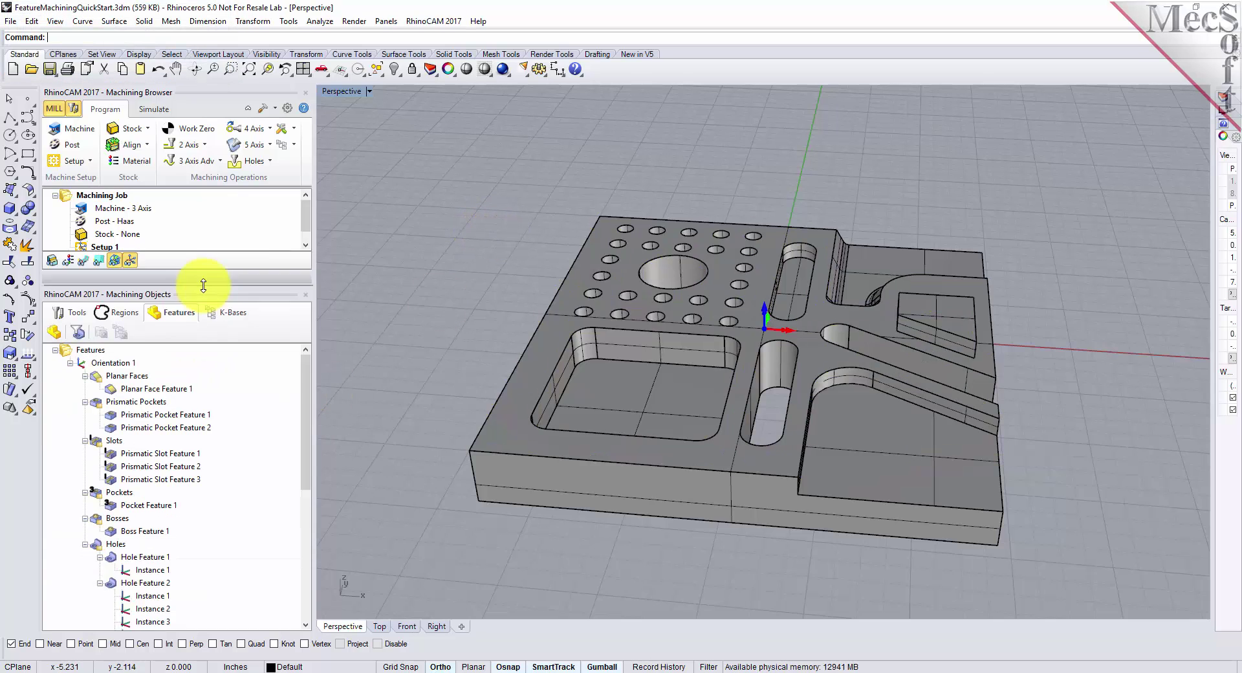
pyautogui.moveTo(305, 353); pyautogui.dragTo(305, 405)
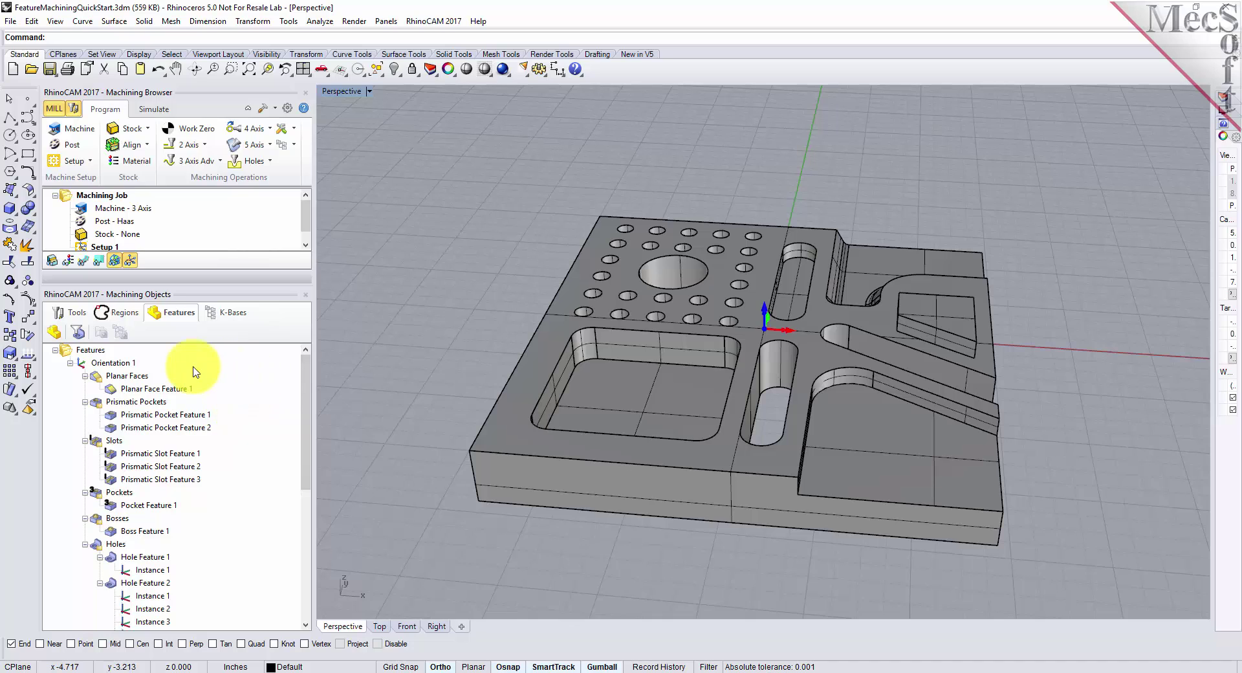
# - Highlight all features of Orientation 1, the planar faces and each prismatic pocket to examine them on the part
pyautogui.click(113, 365)
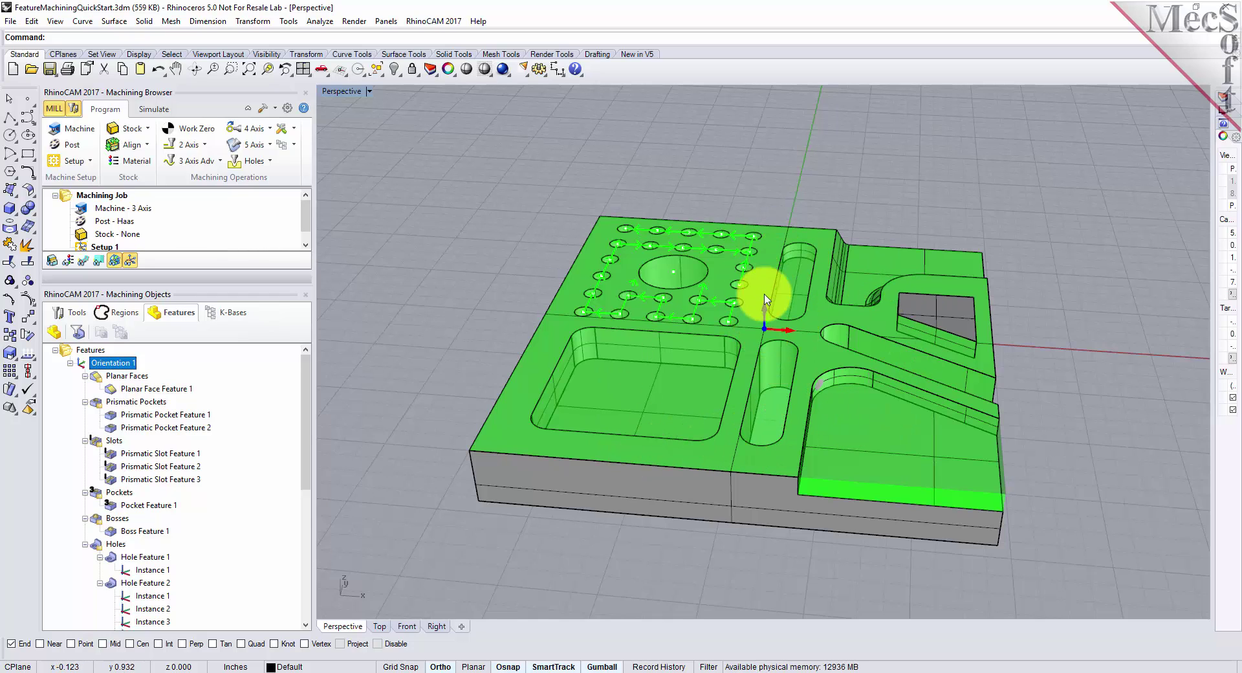
pyautogui.click(135, 377)
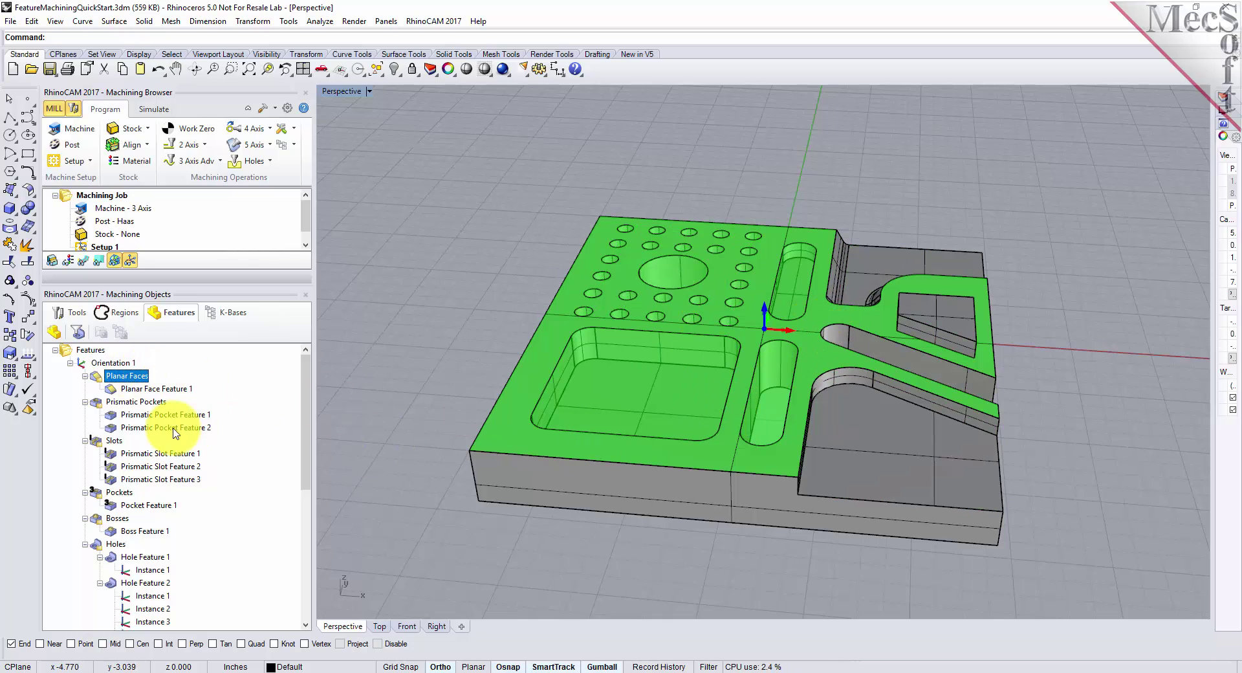
pyautogui.click(130, 404)
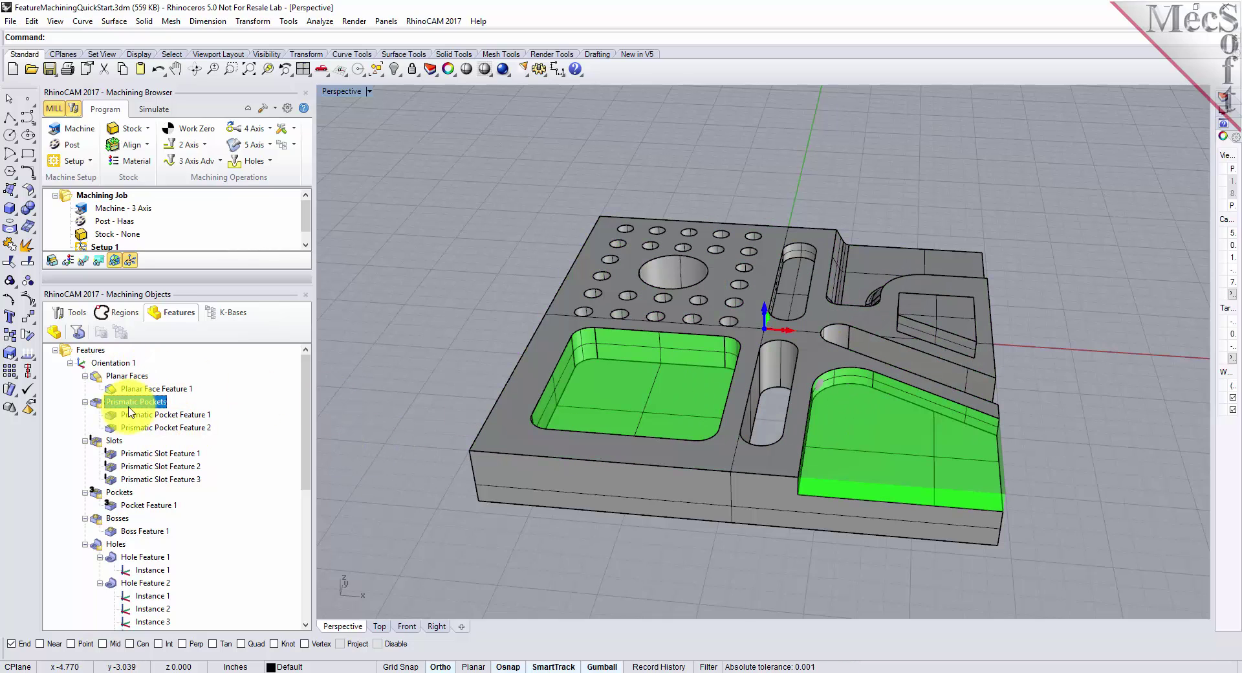
pyautogui.click(169, 415)
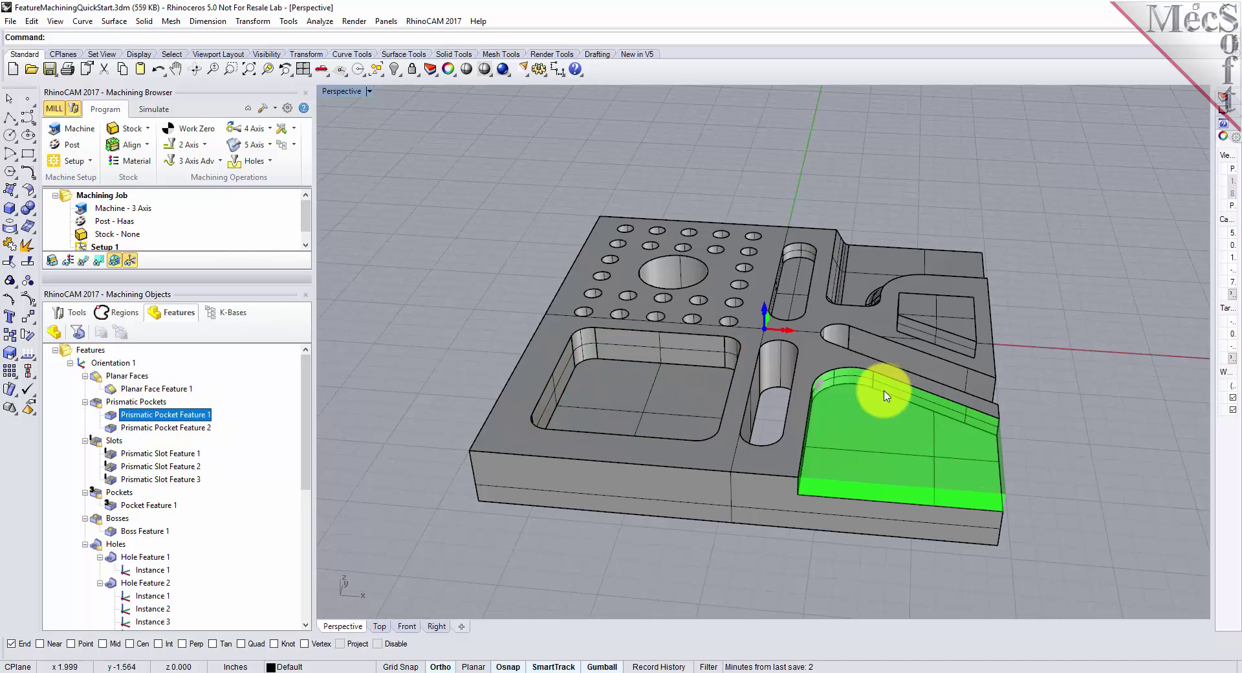
pyautogui.click(181, 427)
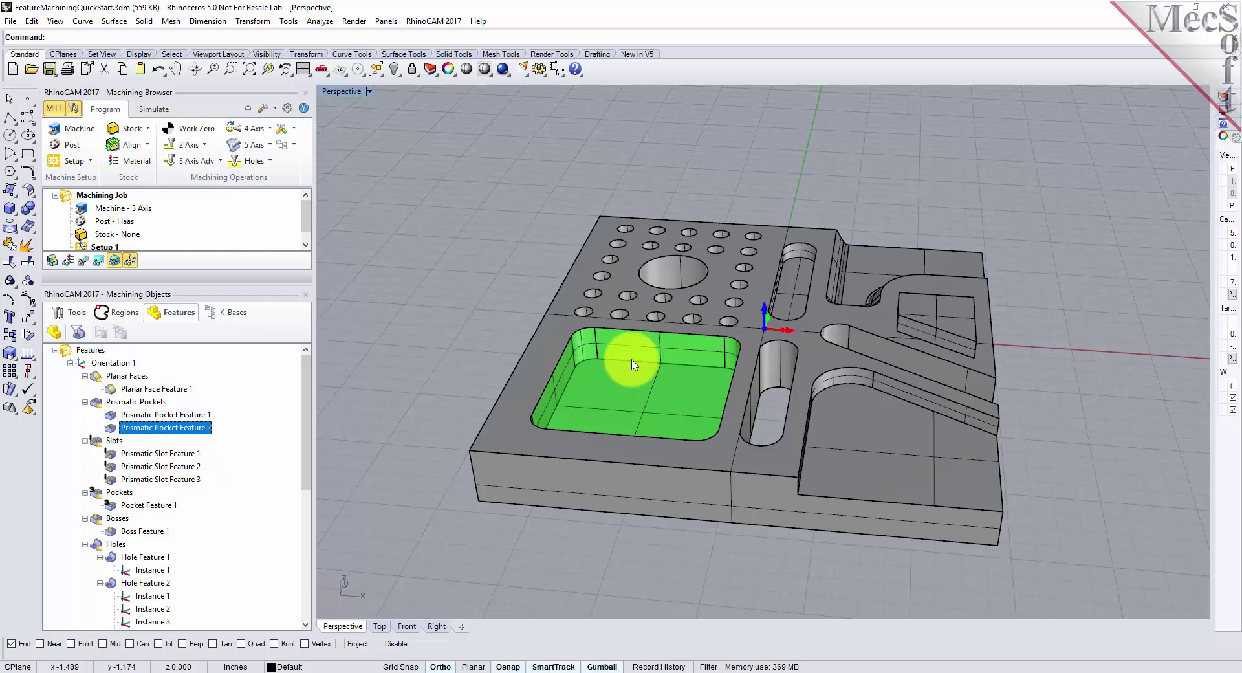
# - Highlight the Slots group and each of the three prismatic slot features to examine where they lie on the part
pyautogui.click(113, 441)
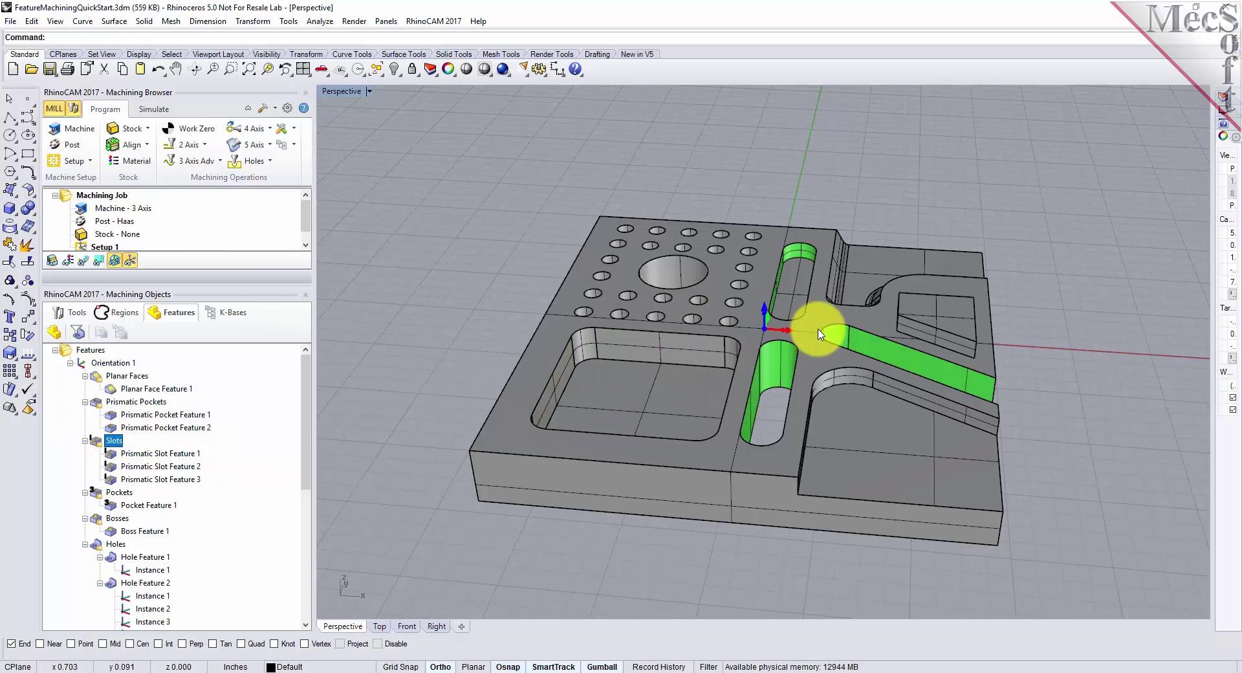
pyautogui.click(161, 454)
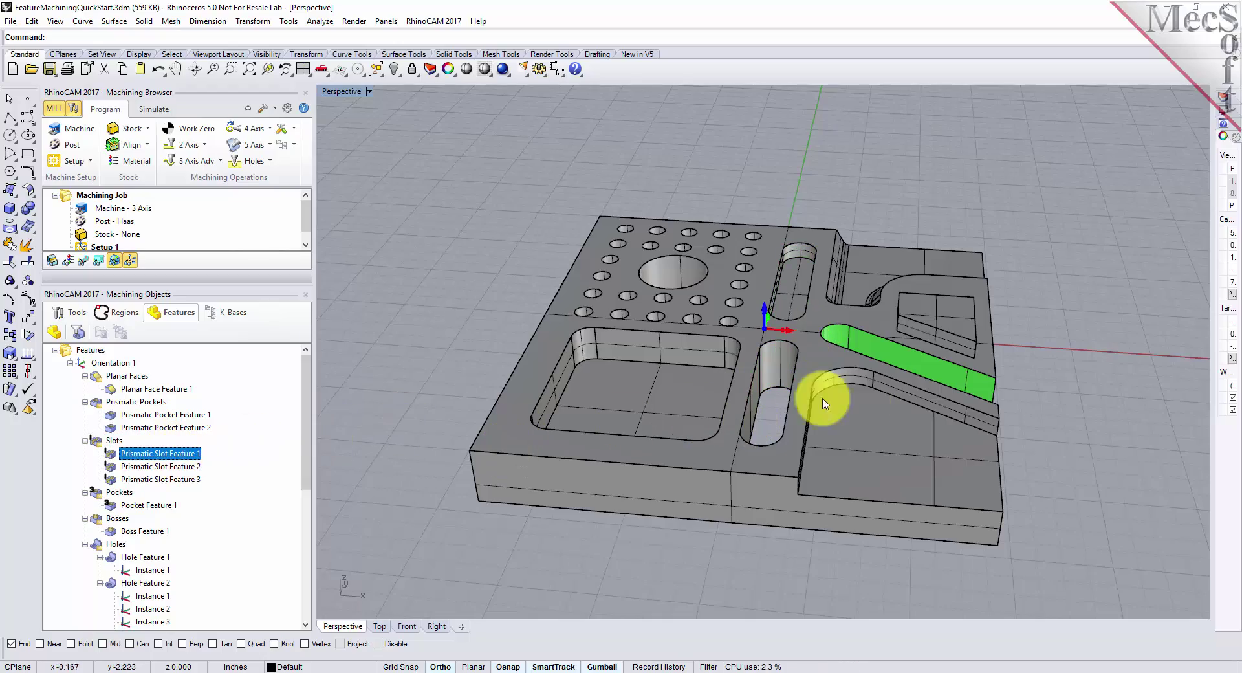
pyautogui.moveTo(1012, 375); pyautogui.dragTo(919, 404, button='right')
pyautogui.moveTo(741, 494); pyautogui.dragTo(838, 485, button='right')
pyautogui.click(160, 467)
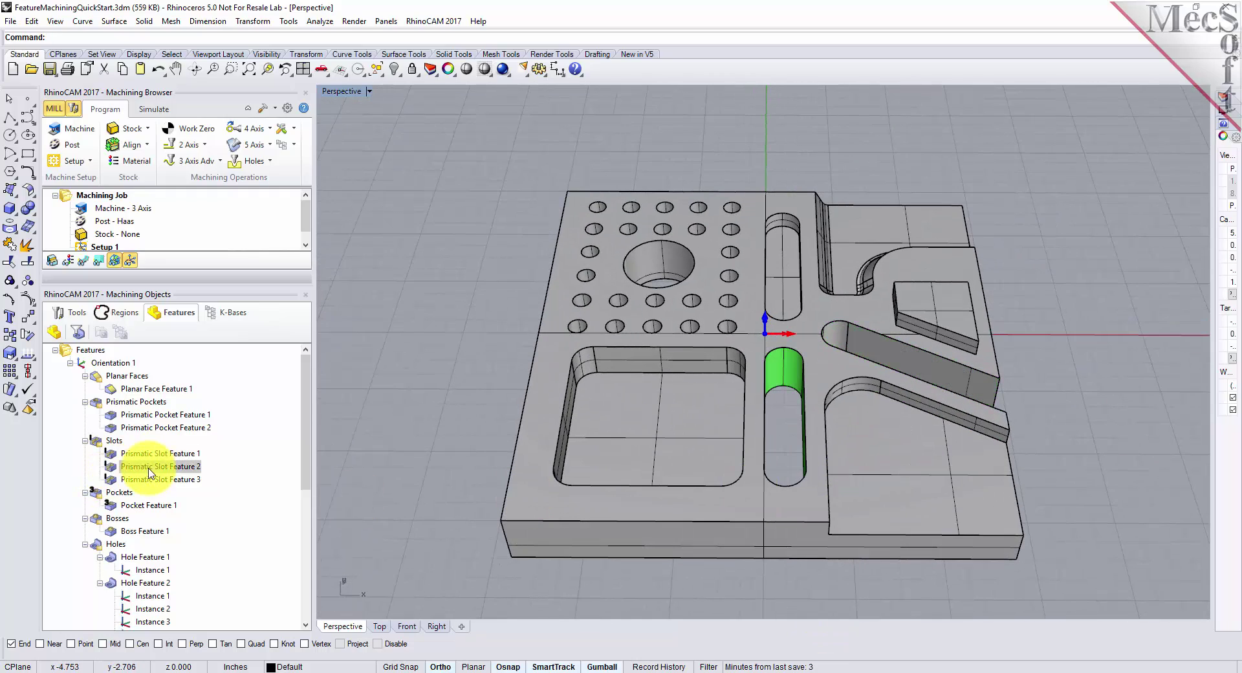
pyautogui.moveTo(874, 436); pyautogui.dragTo(788, 435, button='right')
pyautogui.click(161, 479)
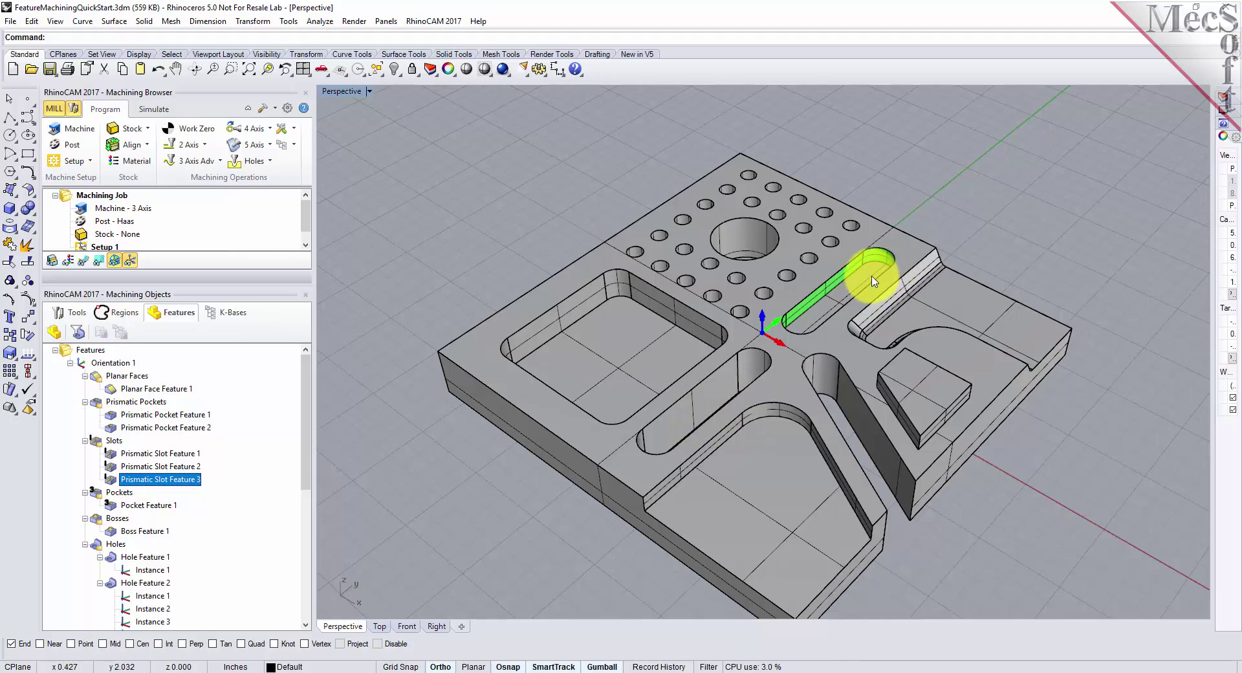
pyautogui.moveTo(787, 360)
pyautogui.mouseDown(button='right')
pyautogui.moveTo(779, 336)
pyautogui.moveTo(860, 321)
pyautogui.moveTo(784, 339)
pyautogui.mouseUp(button='right')
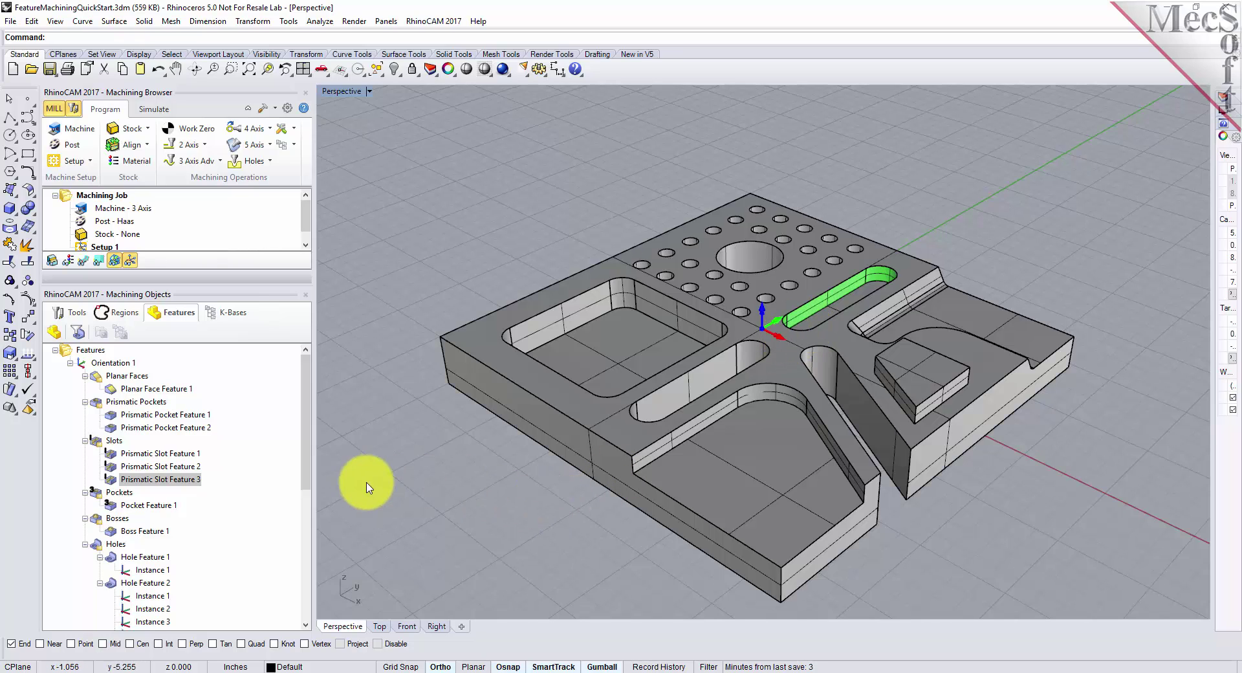
# - Highlight Pocket Feature 1 and the boss feature to examine their geometry on the part
pyautogui.click(144, 505)
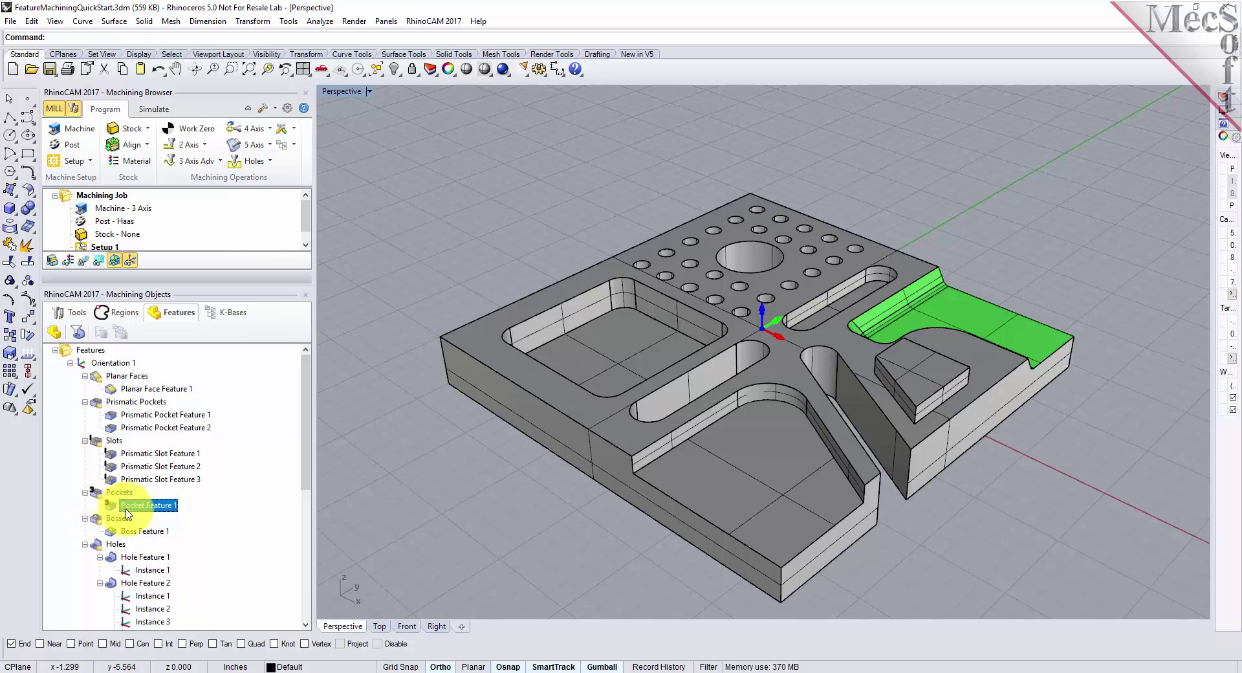
pyautogui.moveTo(1064, 369); pyautogui.dragTo(798, 365, button='right')
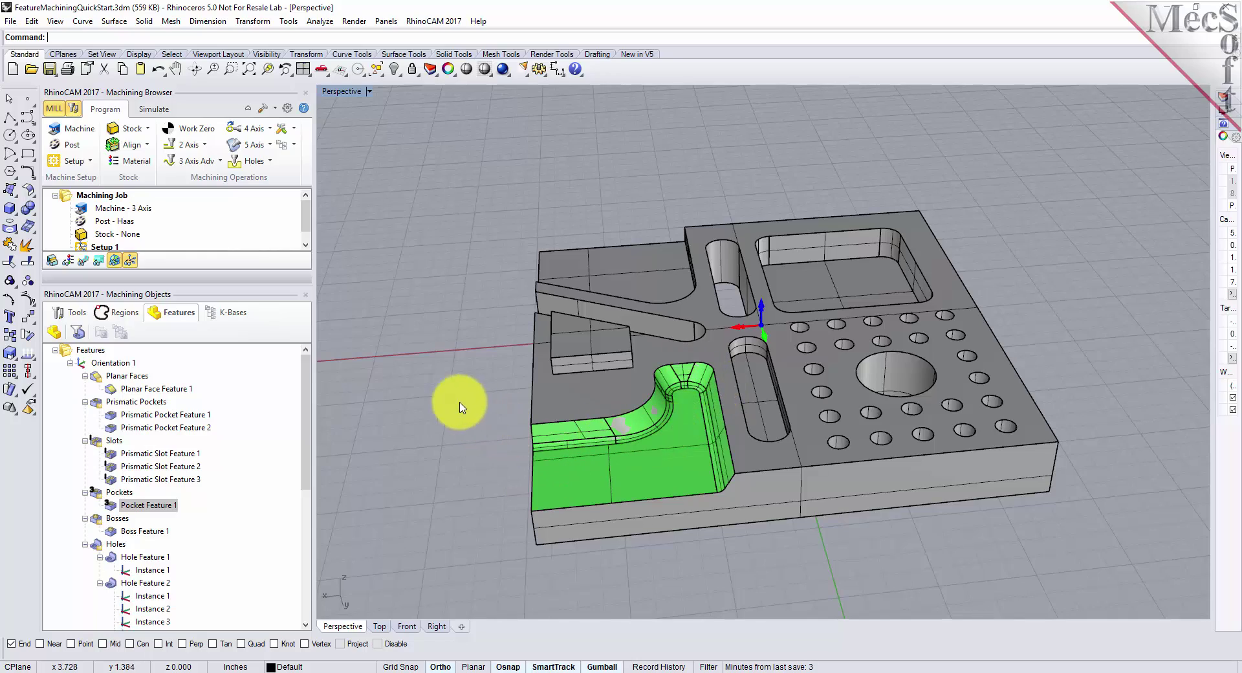
pyautogui.moveTo(443, 383); pyautogui.dragTo(788, 396, button='right')
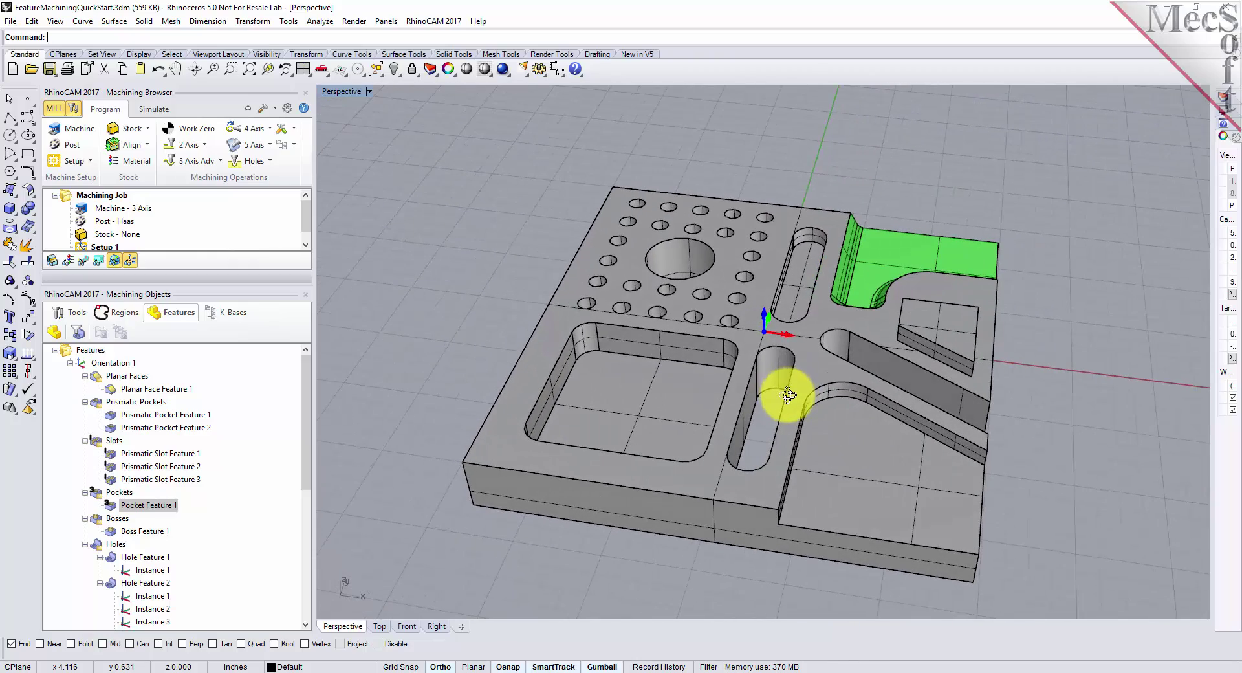
pyautogui.click(121, 518)
pyautogui.moveTo(984, 305); pyautogui.dragTo(1049, 366, button='right')
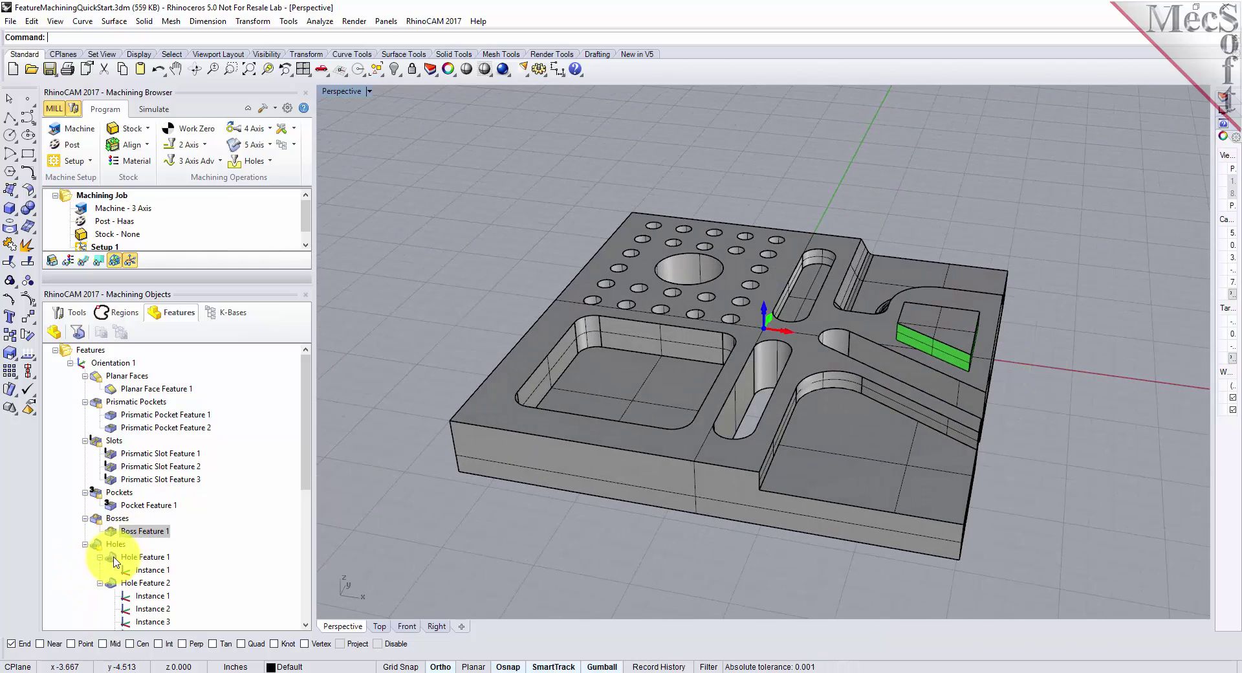
# - Highlight Hole Feature 1 and Hole Feature 2 to examine the large hole and the pattern of small holes
pyautogui.moveTo(695, 276); pyautogui.dragTo(669, 309, button='right')
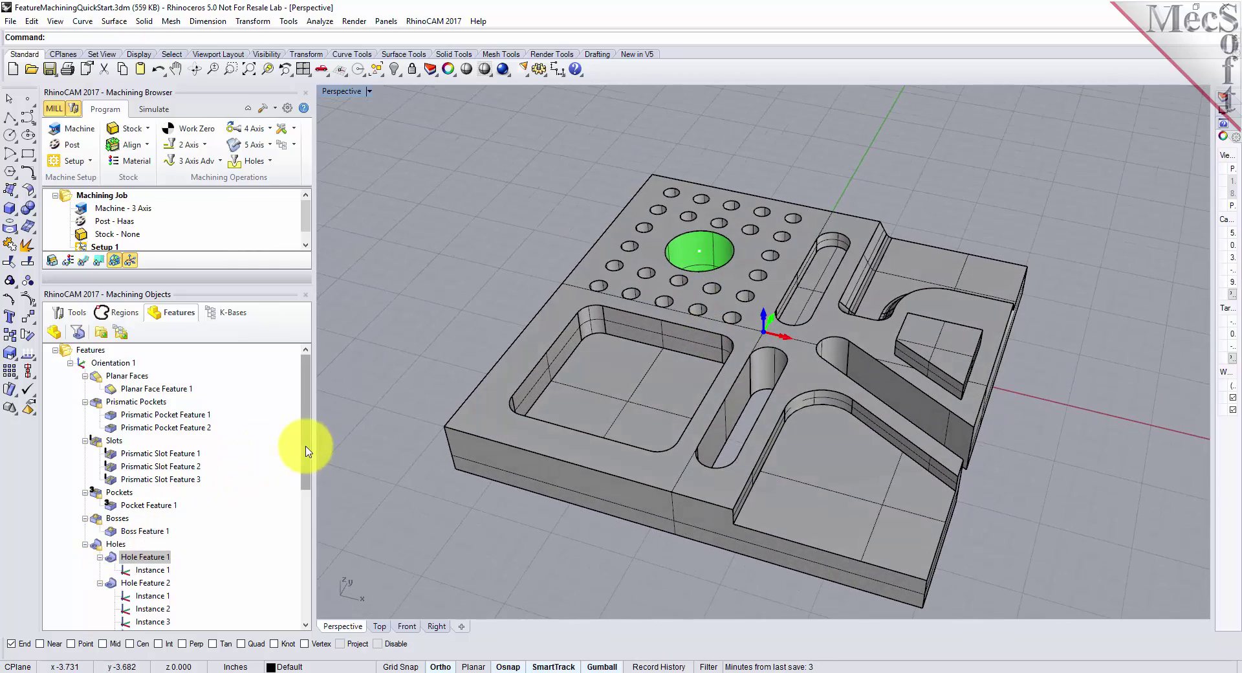
pyautogui.scroll(-3, 307, 451)
pyautogui.click(111, 481)
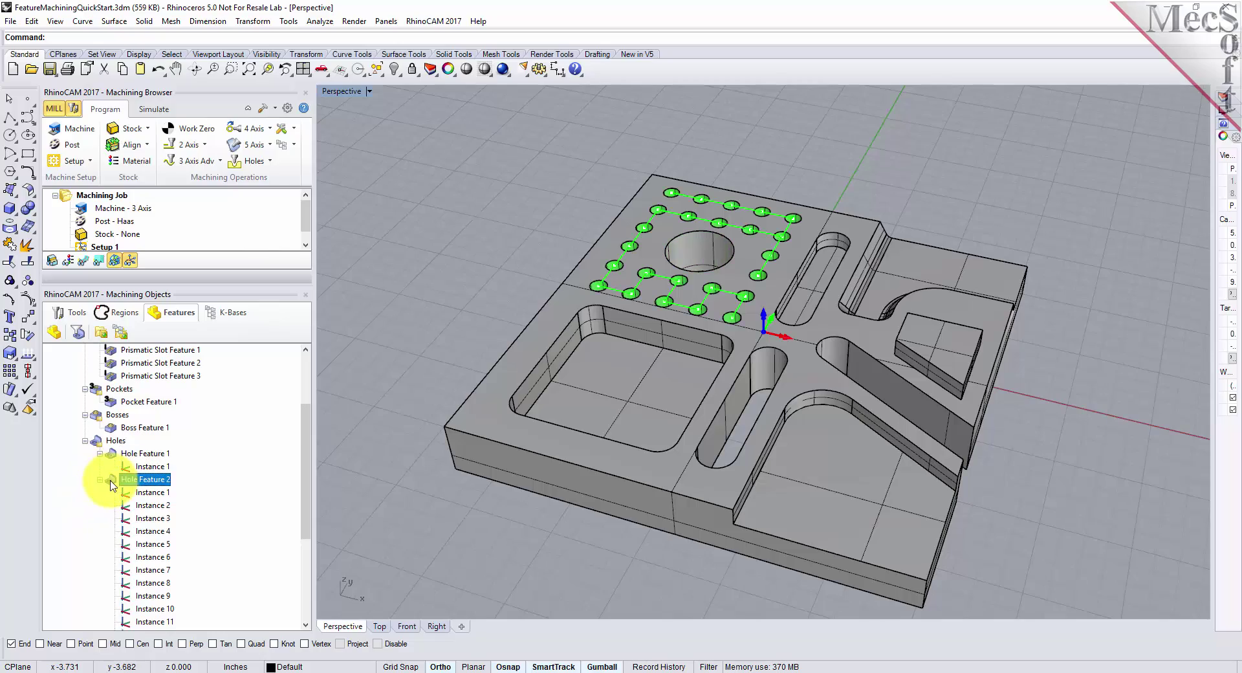
pyautogui.moveTo(845, 272)
pyautogui.mouseDown(button='right')
pyautogui.moveTo(847, 395)
pyautogui.moveTo(835, 264)
pyautogui.mouseUp(button='right')
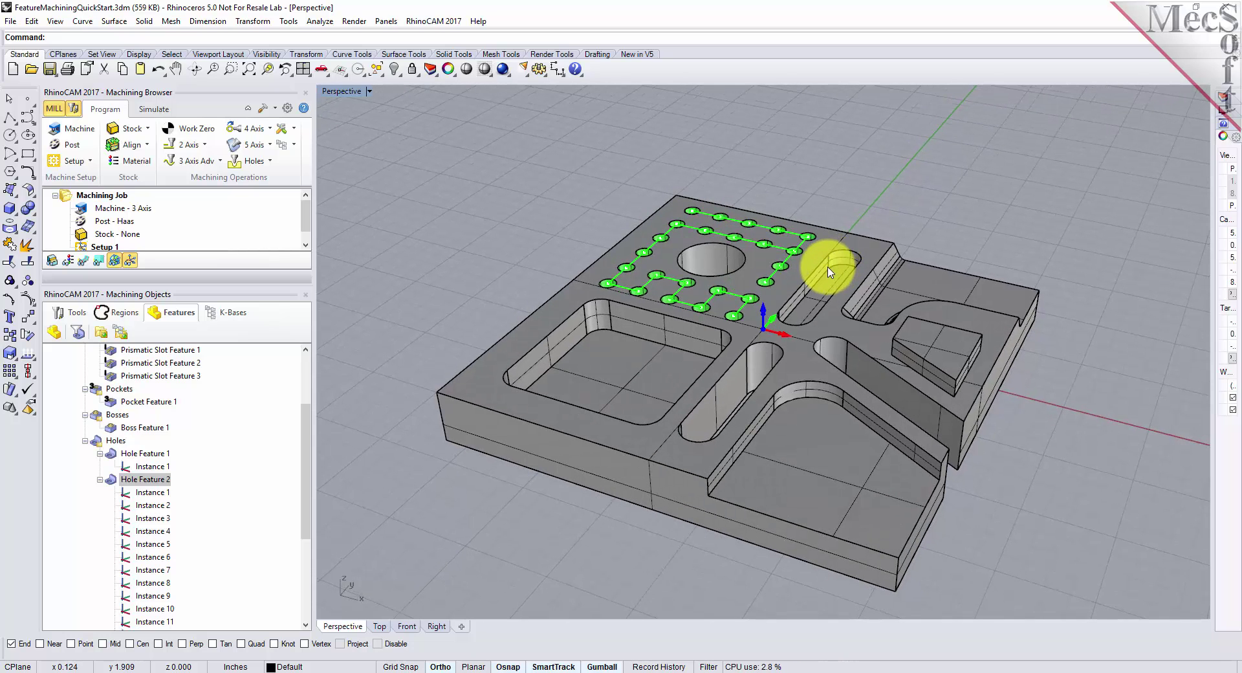
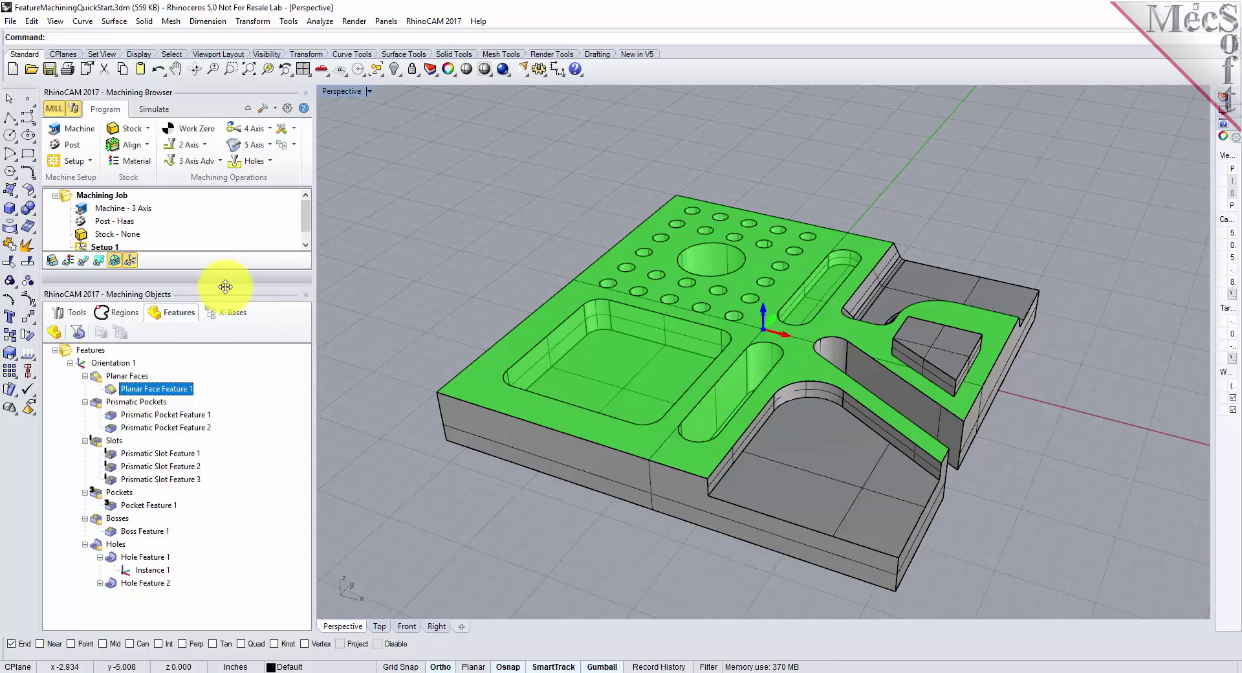
# - Enlarge the machining job tree and start a 2 1/2 Axis Facing operation on Planar Face Feature 1 under Setup 1
pyautogui.moveTo(215, 283); pyautogui.dragTo(214, 413)
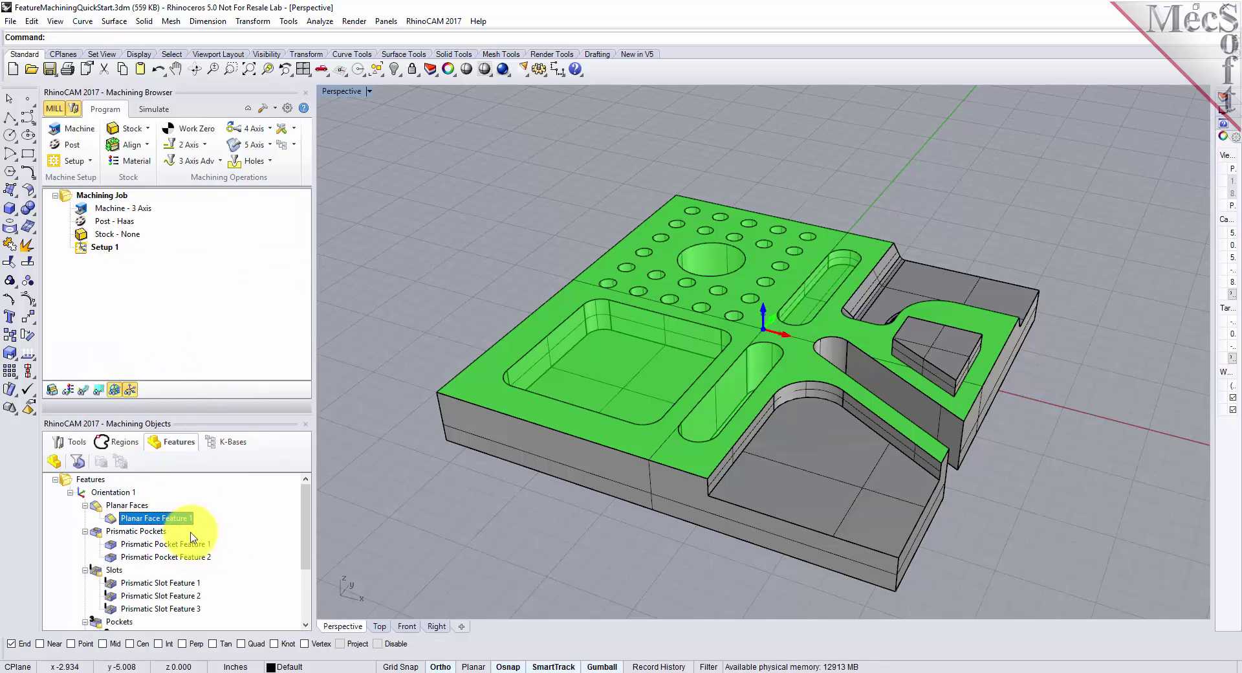
pyautogui.click(83, 251)
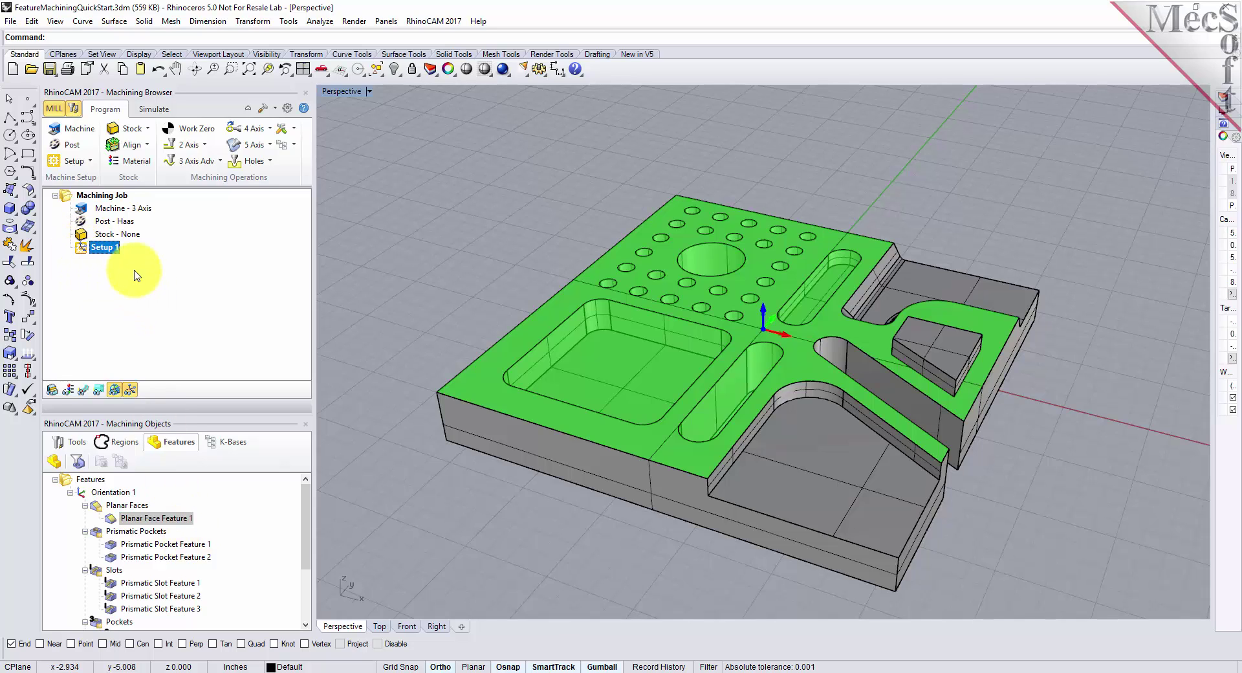
pyautogui.rightClick(173, 520)
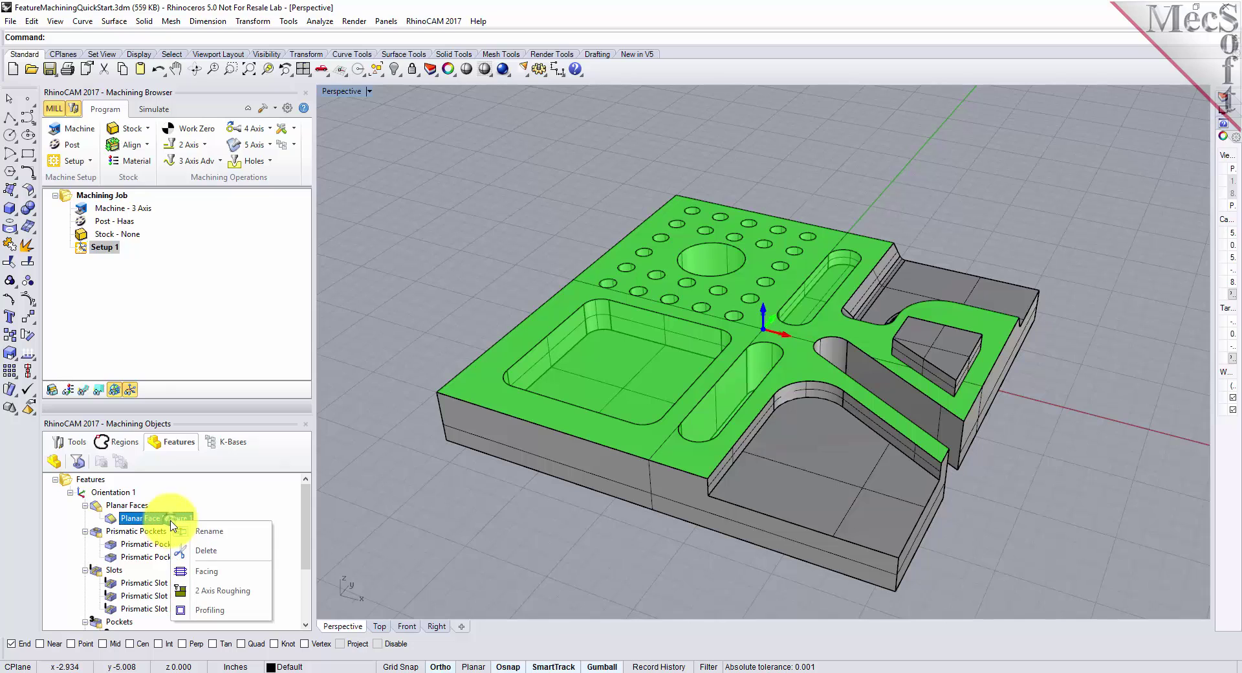
pyautogui.click(235, 573)
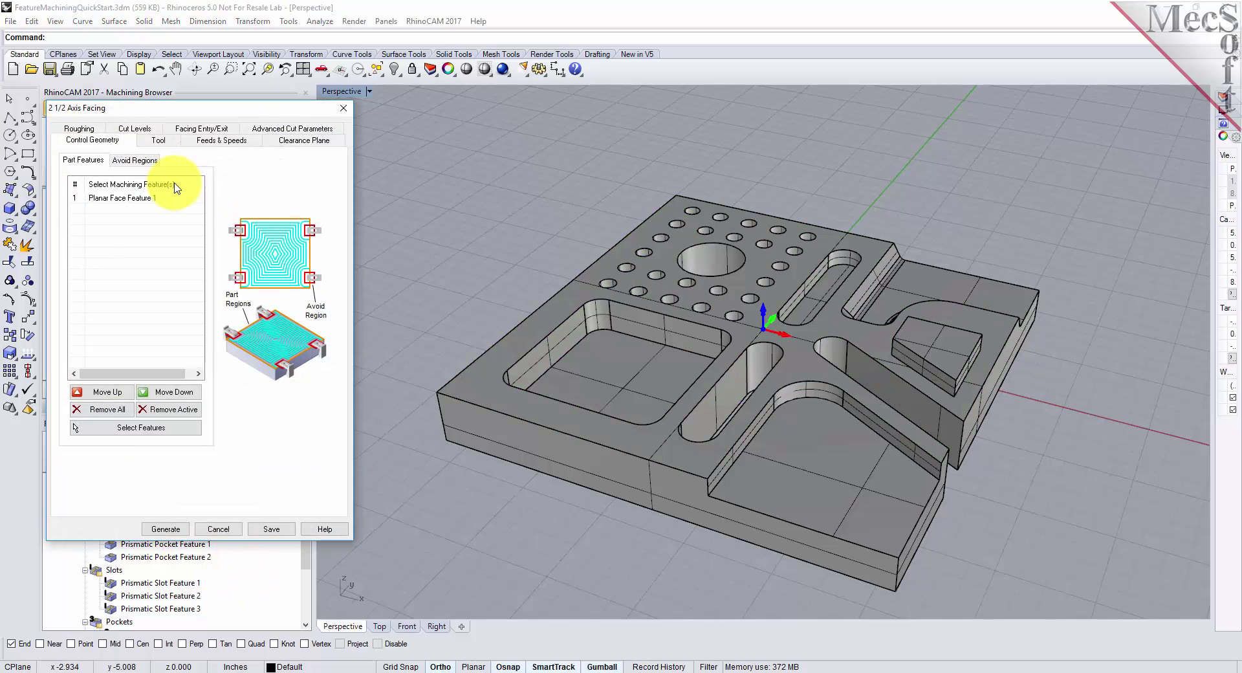
pyautogui.click(108, 199)
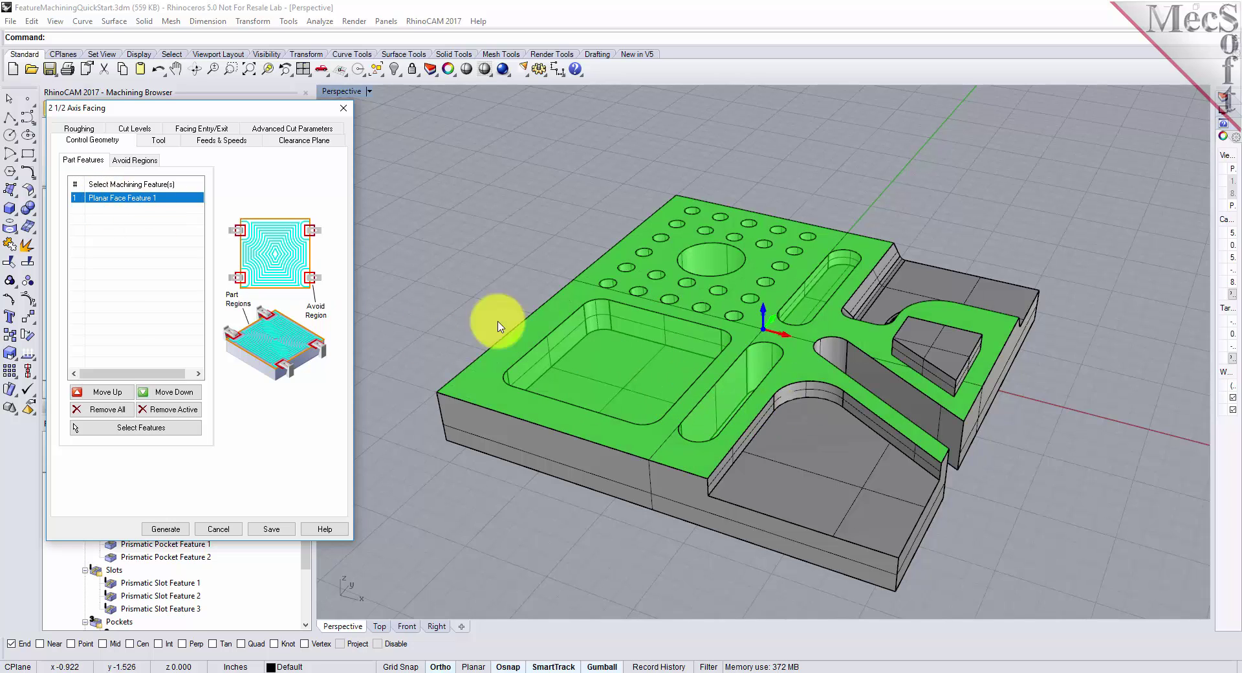
# - Review the facing operation's cut levels and generate its toolpath with the 1/2" FlatMill
pyautogui.click(166, 145)
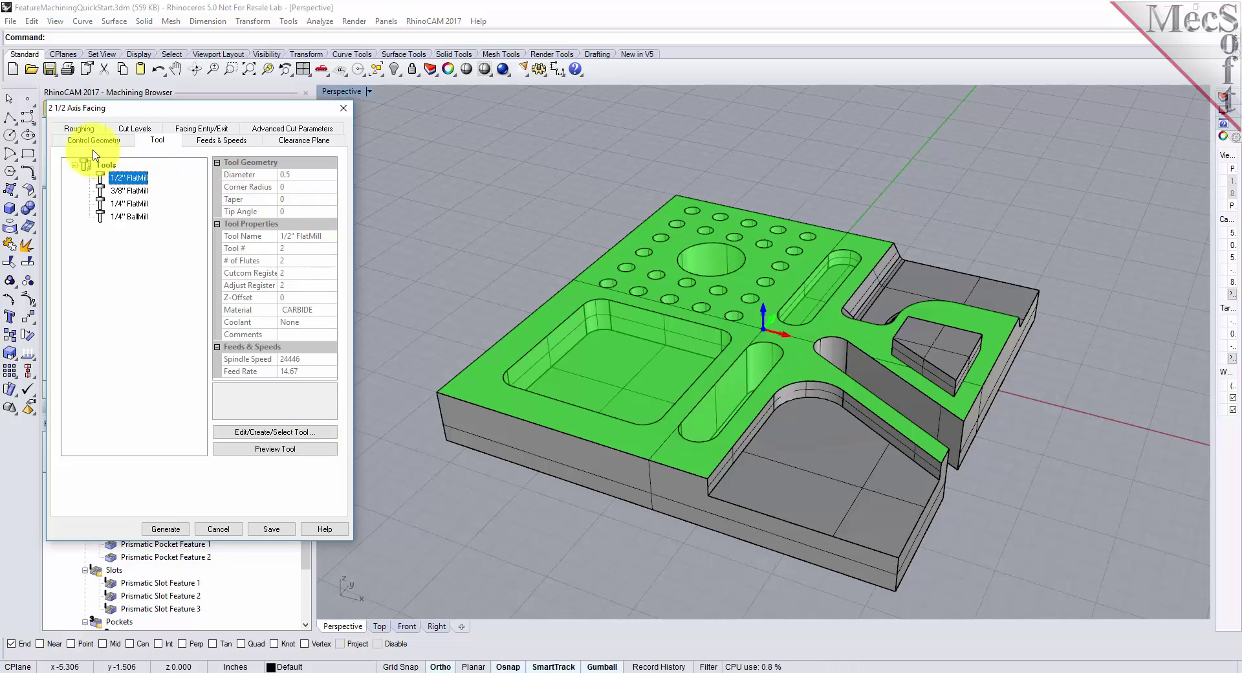
pyautogui.click(127, 131)
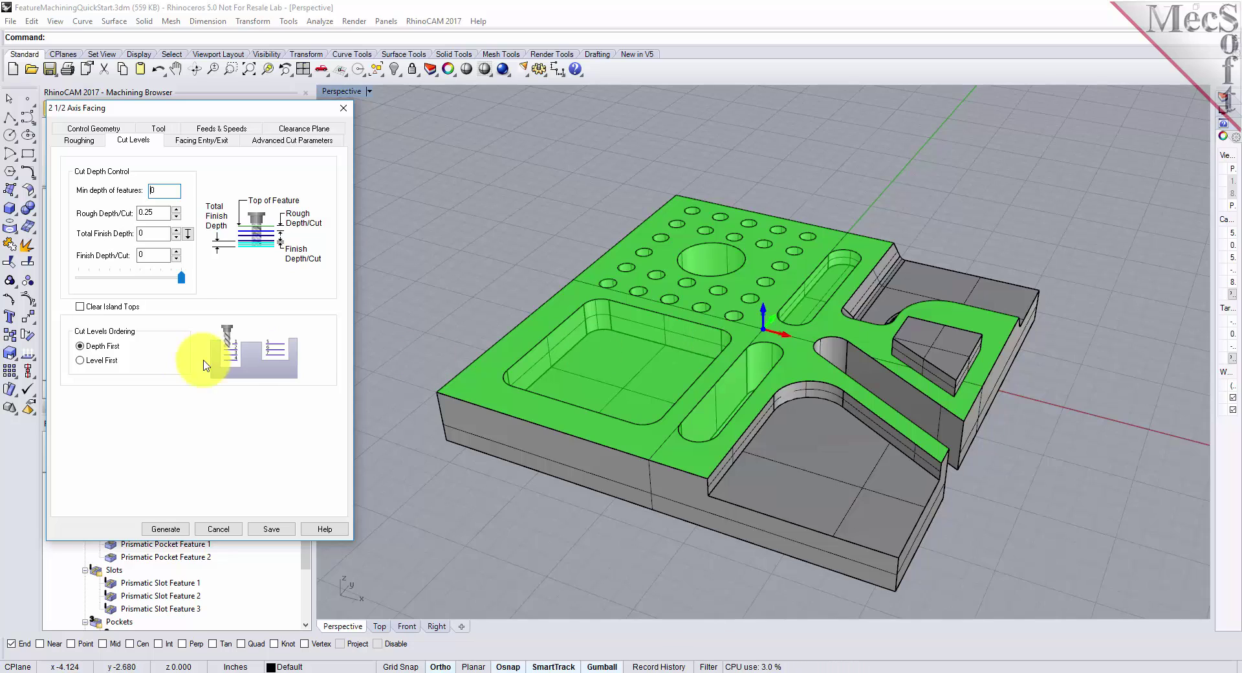
pyautogui.click(171, 190)
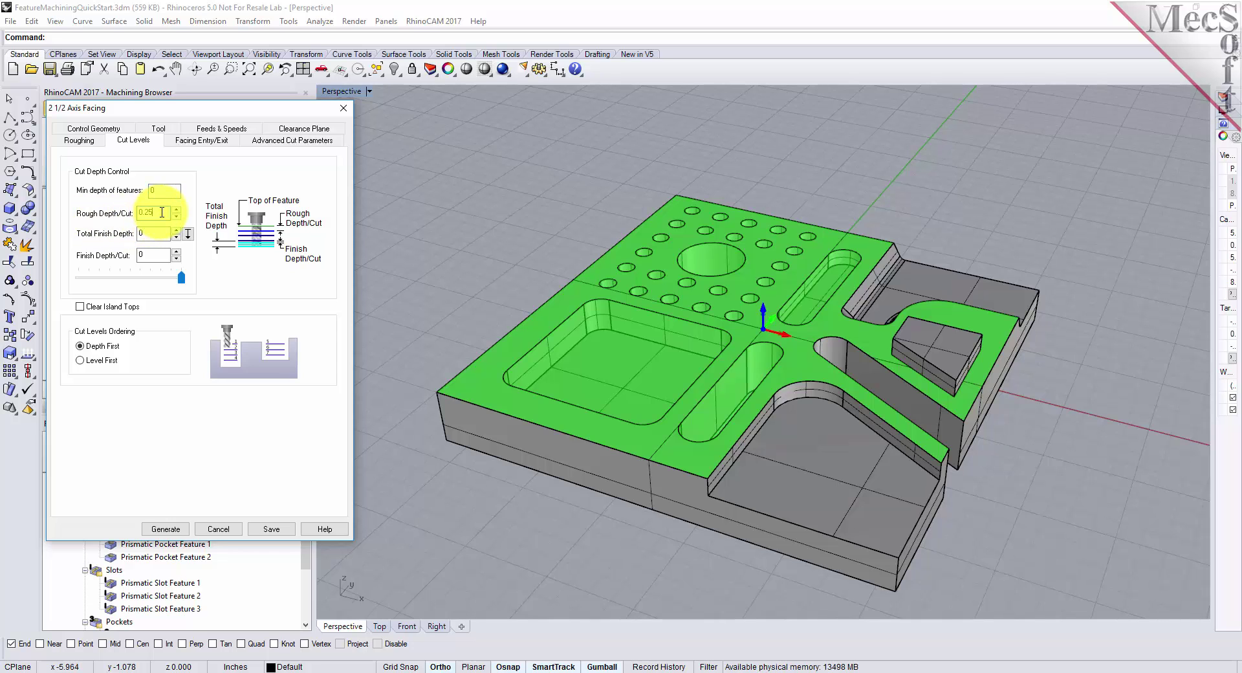
pyautogui.click(166, 529)
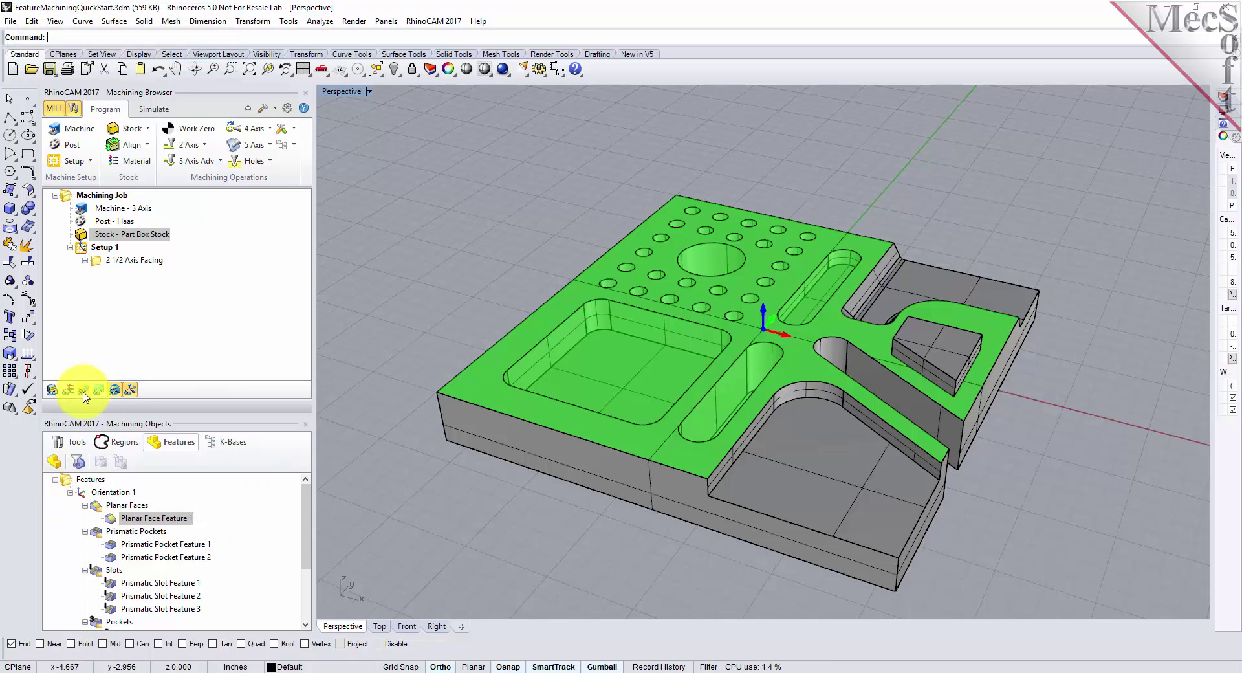
# - Display the facing toolpath on the planar face to examine it, and hide it again
pyautogui.click(99, 262)
pyautogui.moveTo(754, 307); pyautogui.dragTo(769, 366, button='right')
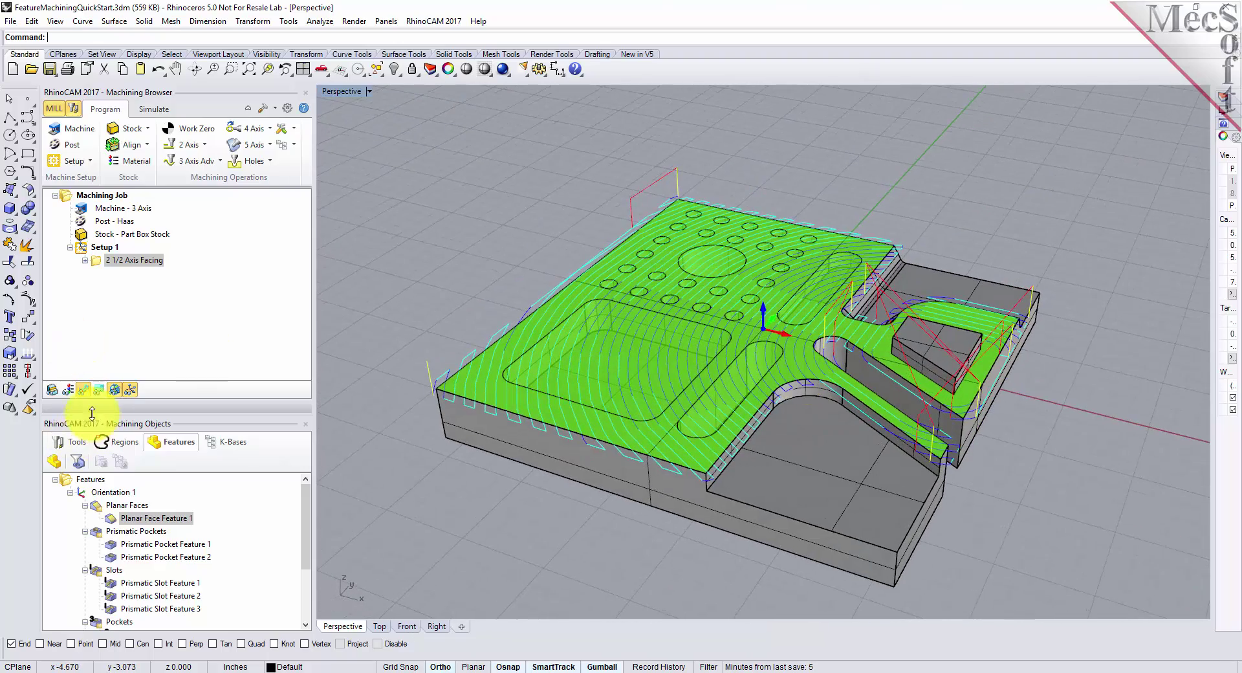
pyautogui.click(85, 390)
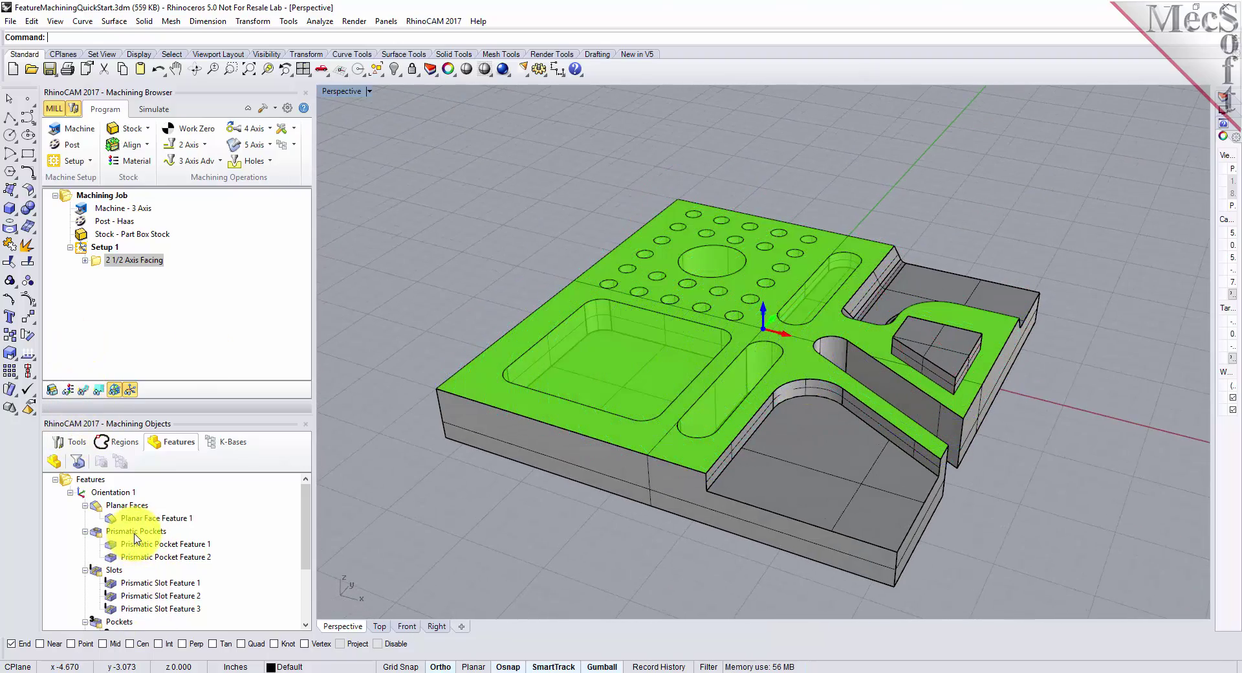
# - Generate a 2 1/2 Axis Facing operation on Prismatic Pocket Feature 1 with the 1/2" FlatMill and hide its toolpath
pyautogui.click(137, 532)
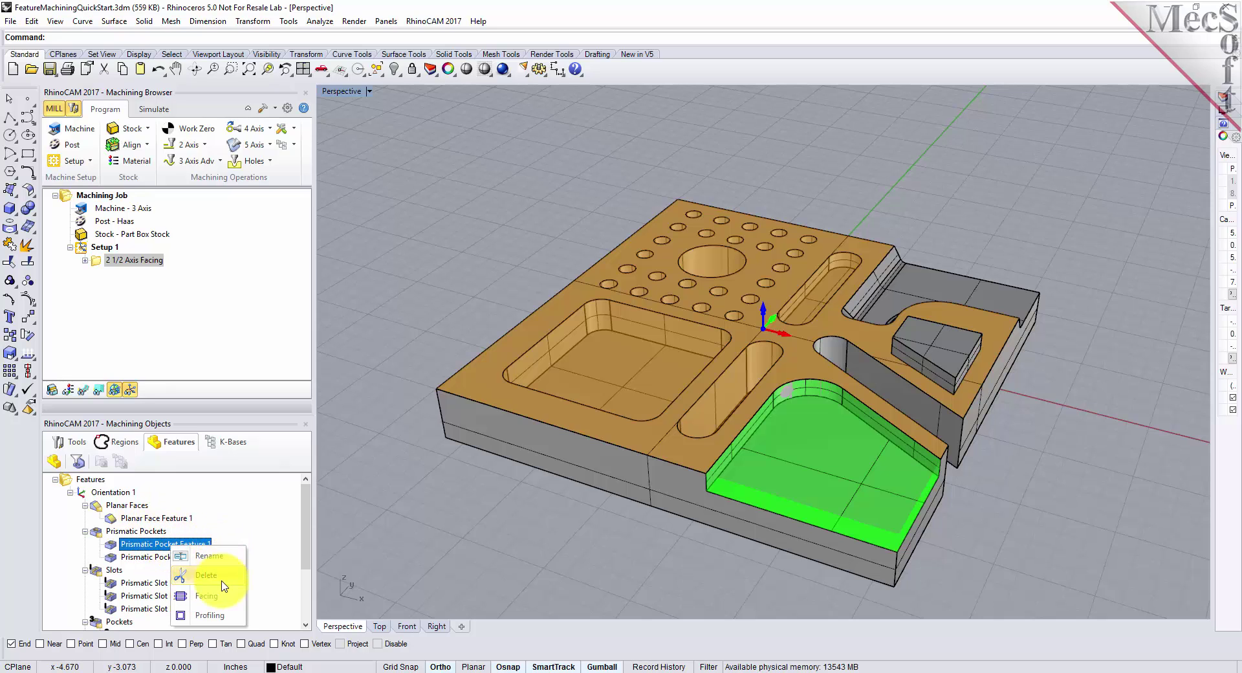
pyautogui.click(308, 534)
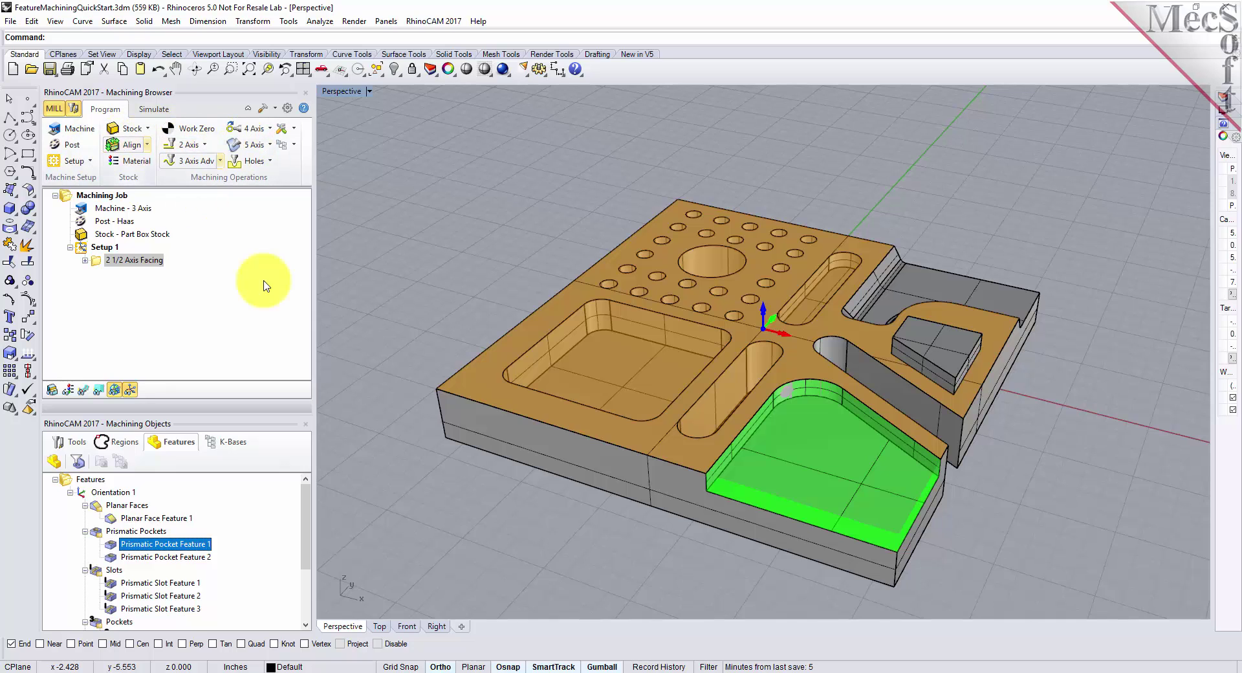
pyautogui.rightClick(149, 549)
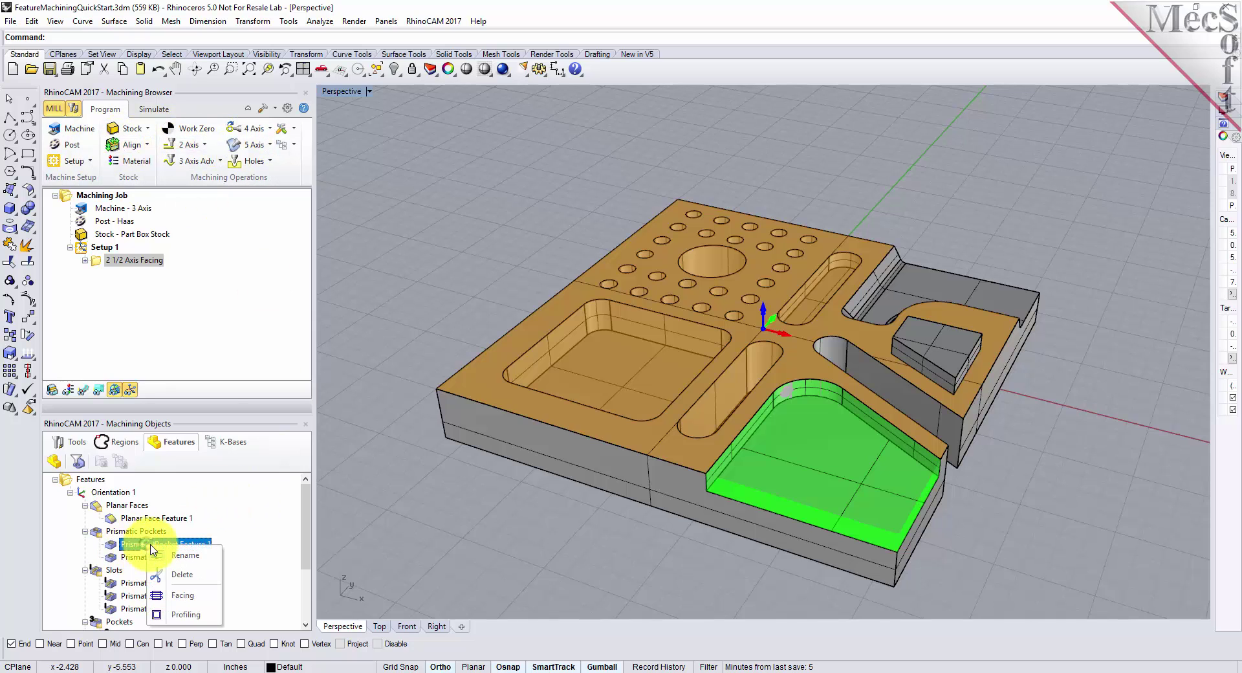
pyautogui.click(202, 597)
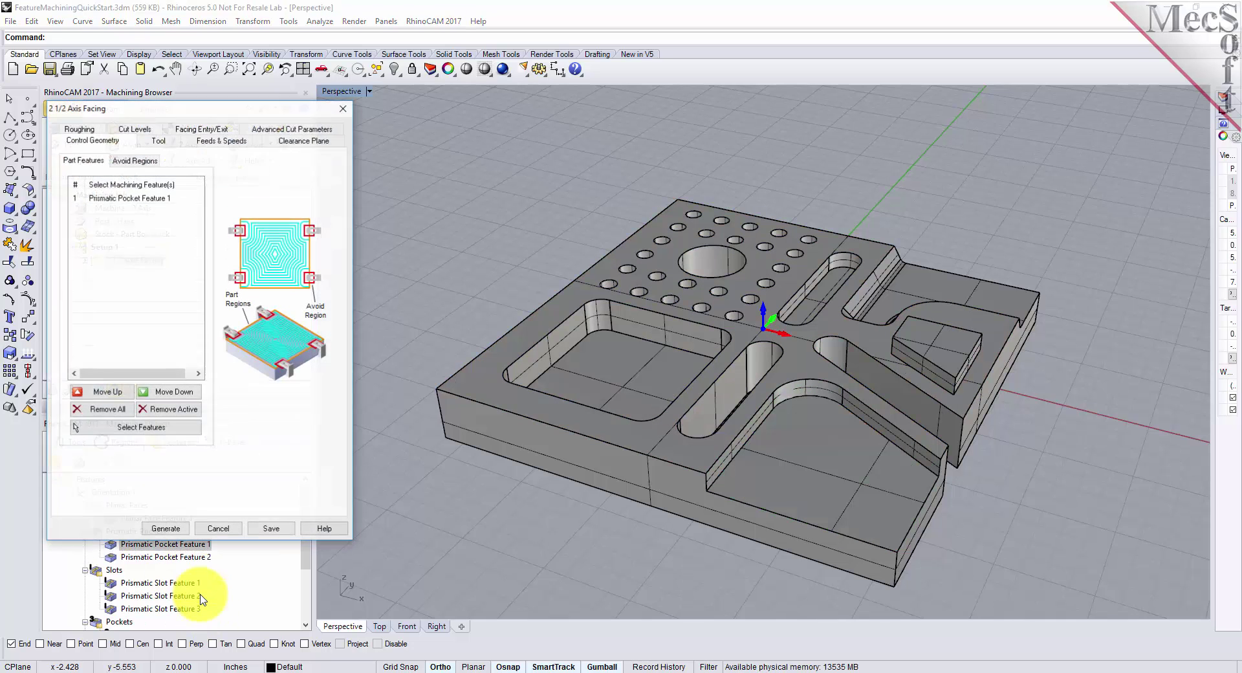
pyautogui.click(128, 198)
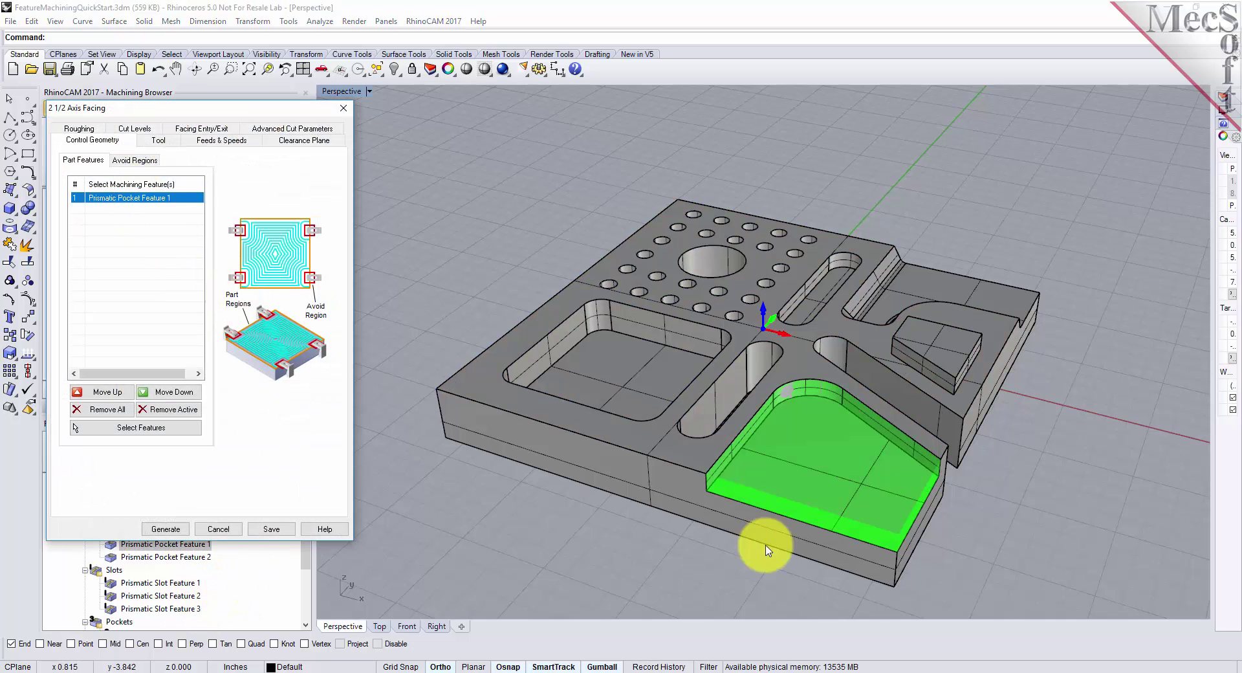
pyautogui.click(159, 139)
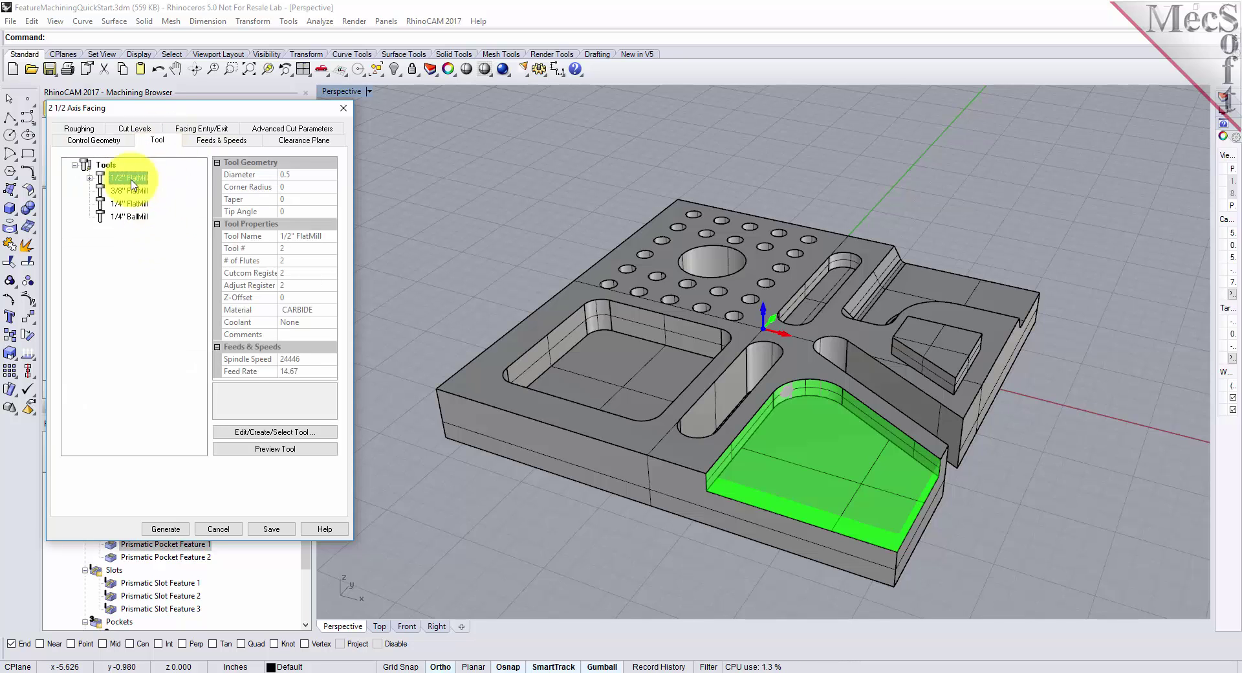
pyautogui.click(164, 531)
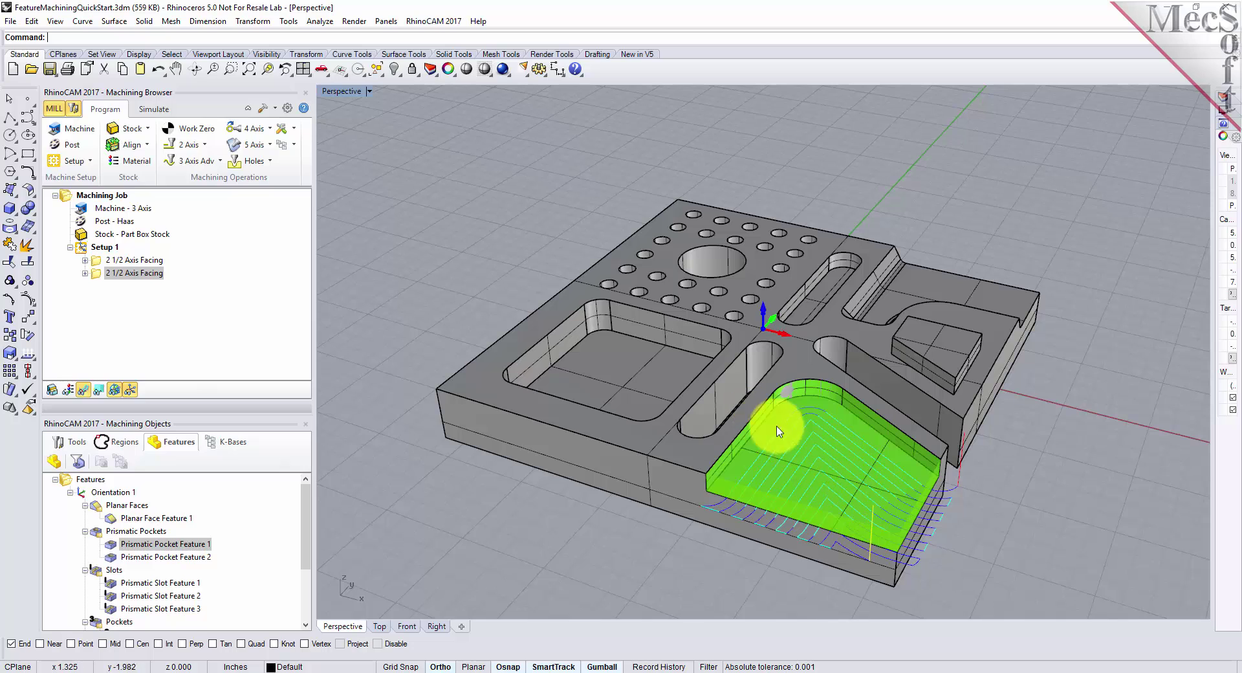
pyautogui.click(84, 390)
# - Generate a 2 1/2 Axis Pocketing operation on Prismatic Pocket Feature 2 with the 3/8" FlatMill and display its toolpath
pyautogui.click(114, 557)
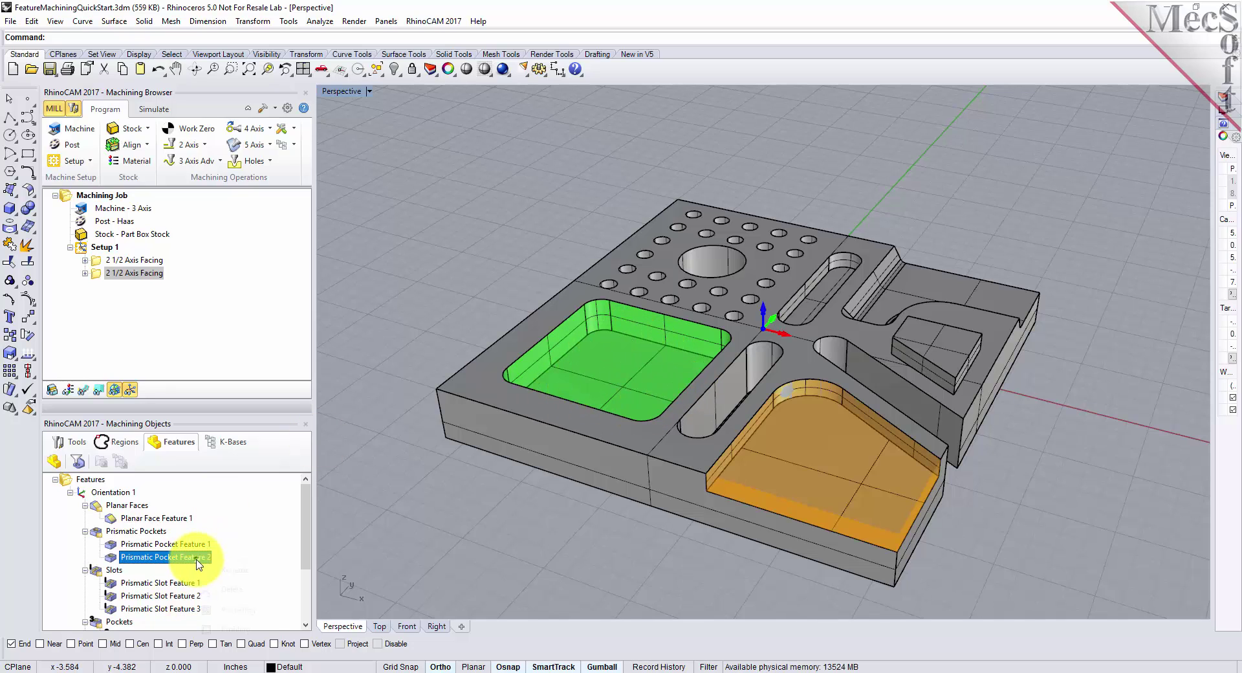
pyautogui.click(237, 610)
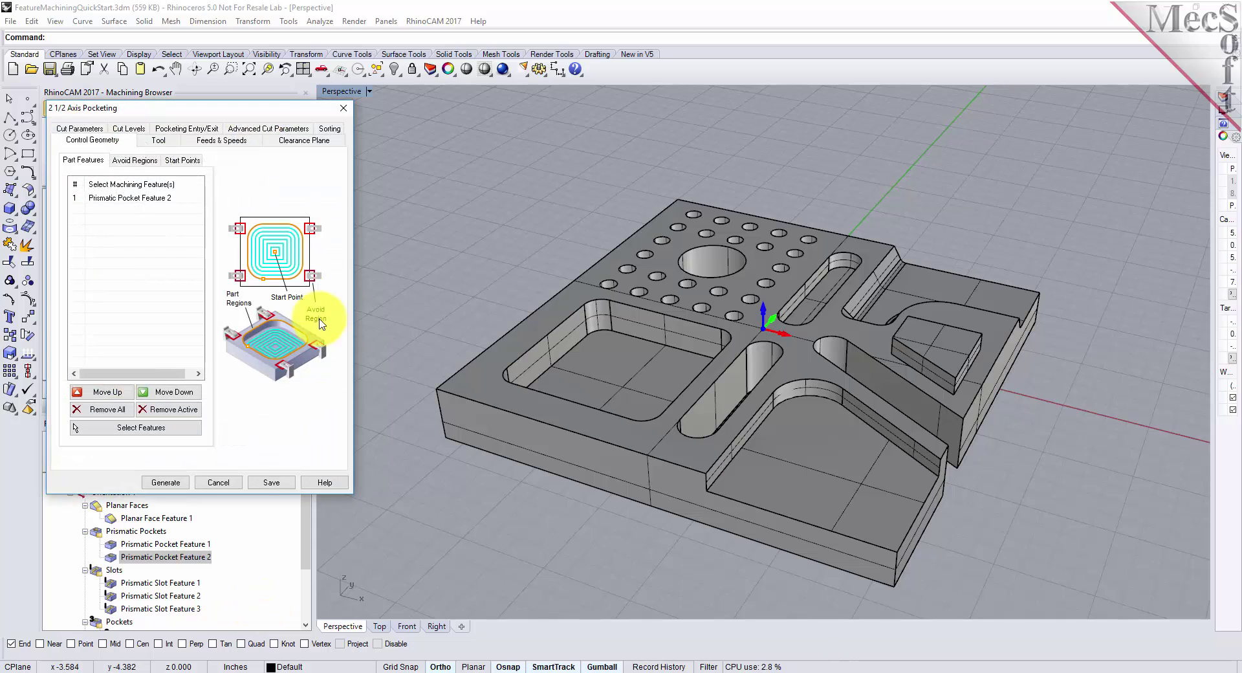
pyautogui.click(161, 140)
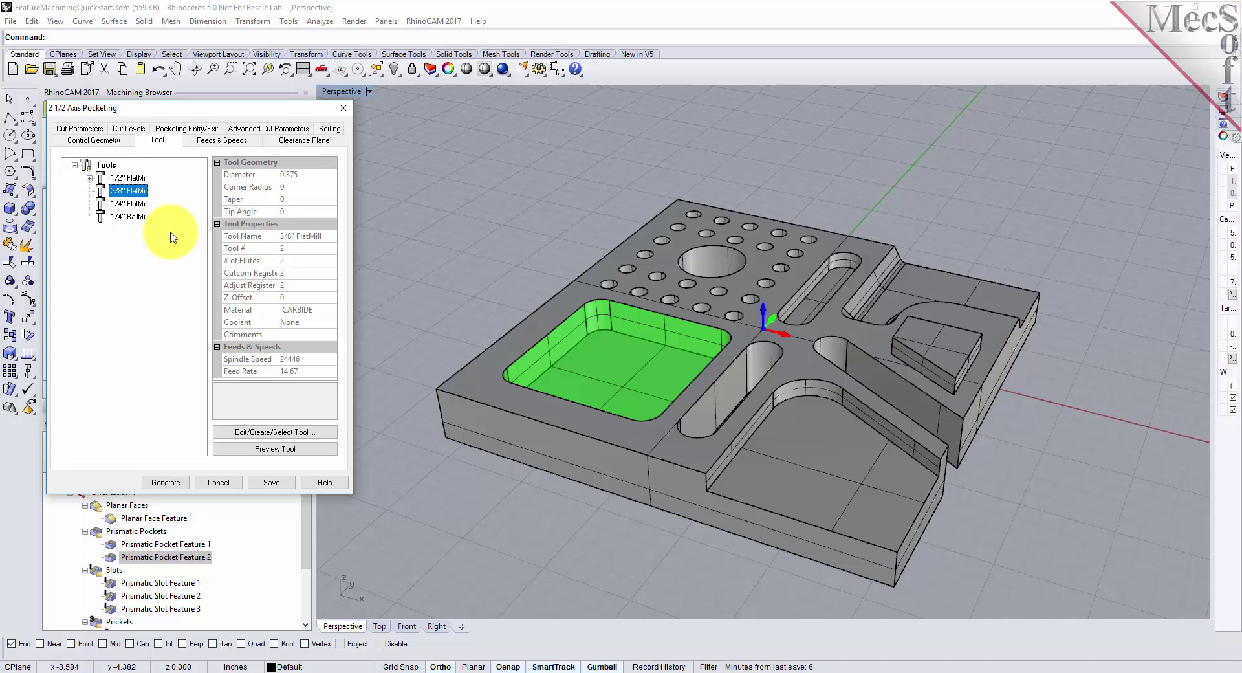
pyautogui.click(128, 129)
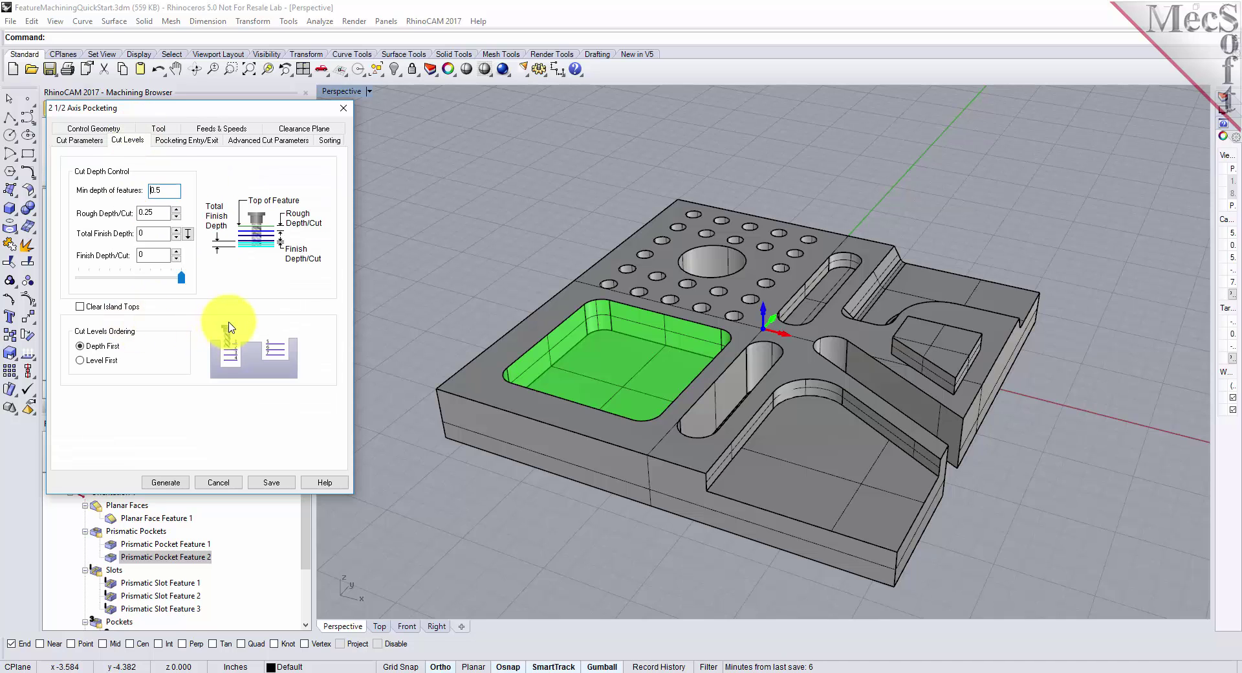
pyautogui.click(171, 192)
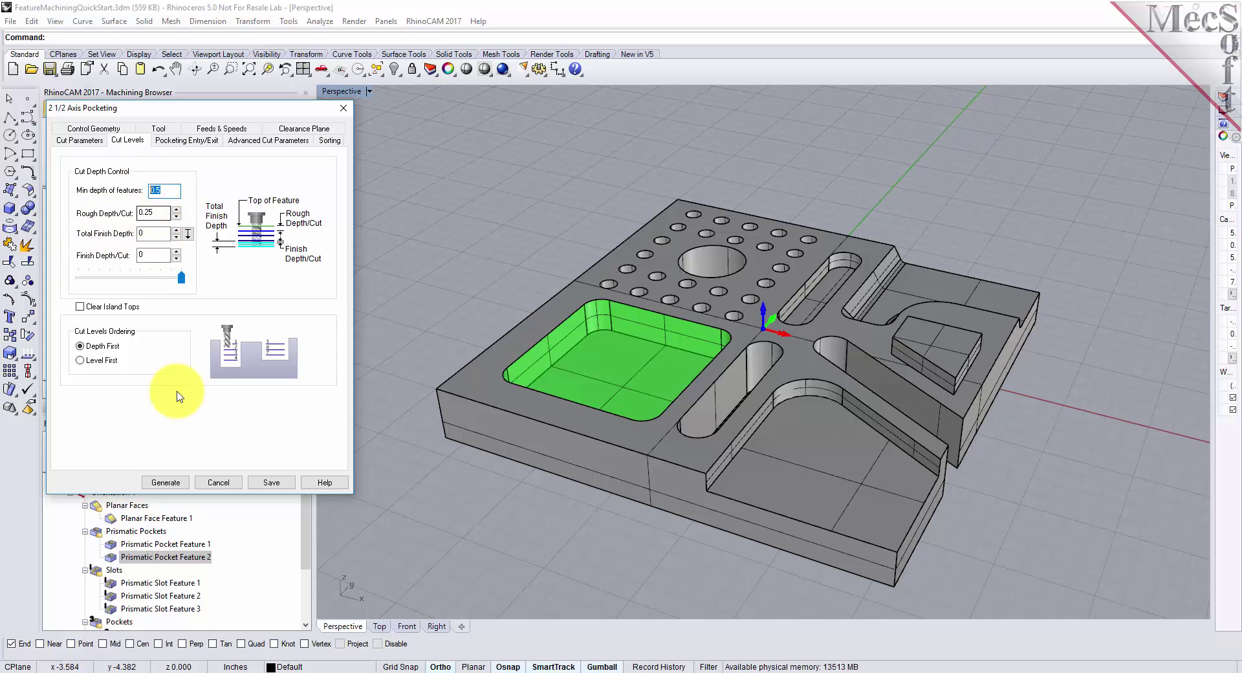
pyautogui.click(166, 482)
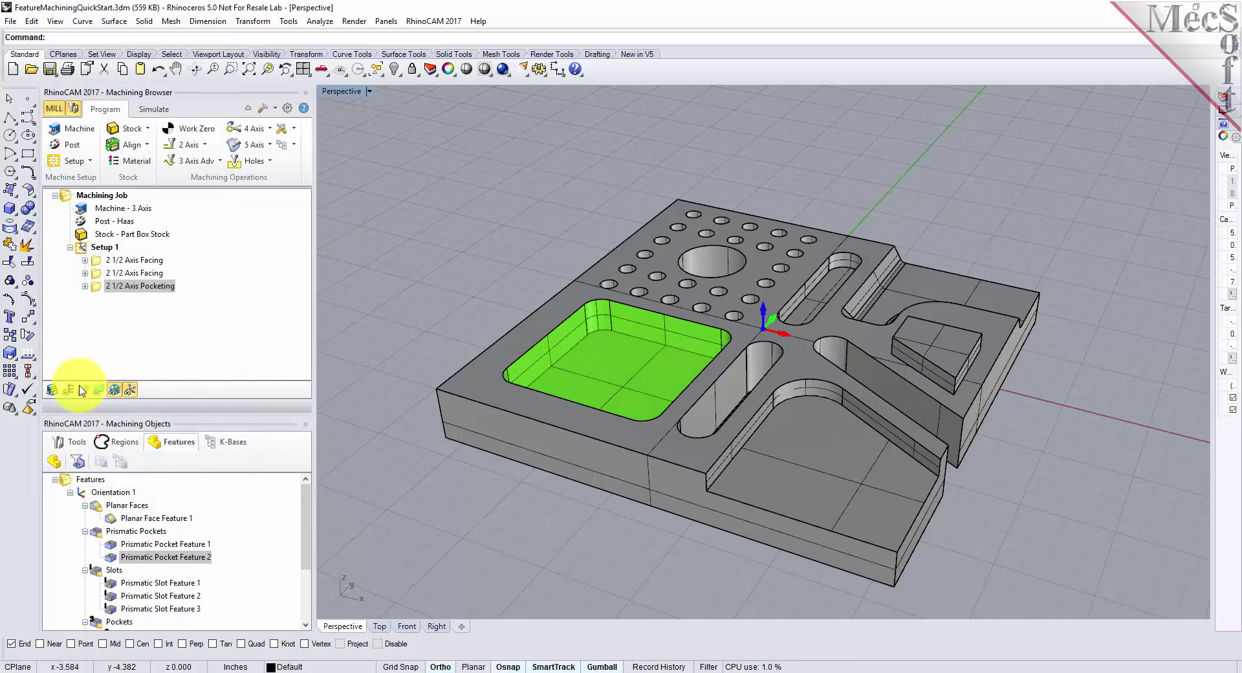
pyautogui.moveTo(620, 352); pyautogui.dragTo(615, 236, button='right')
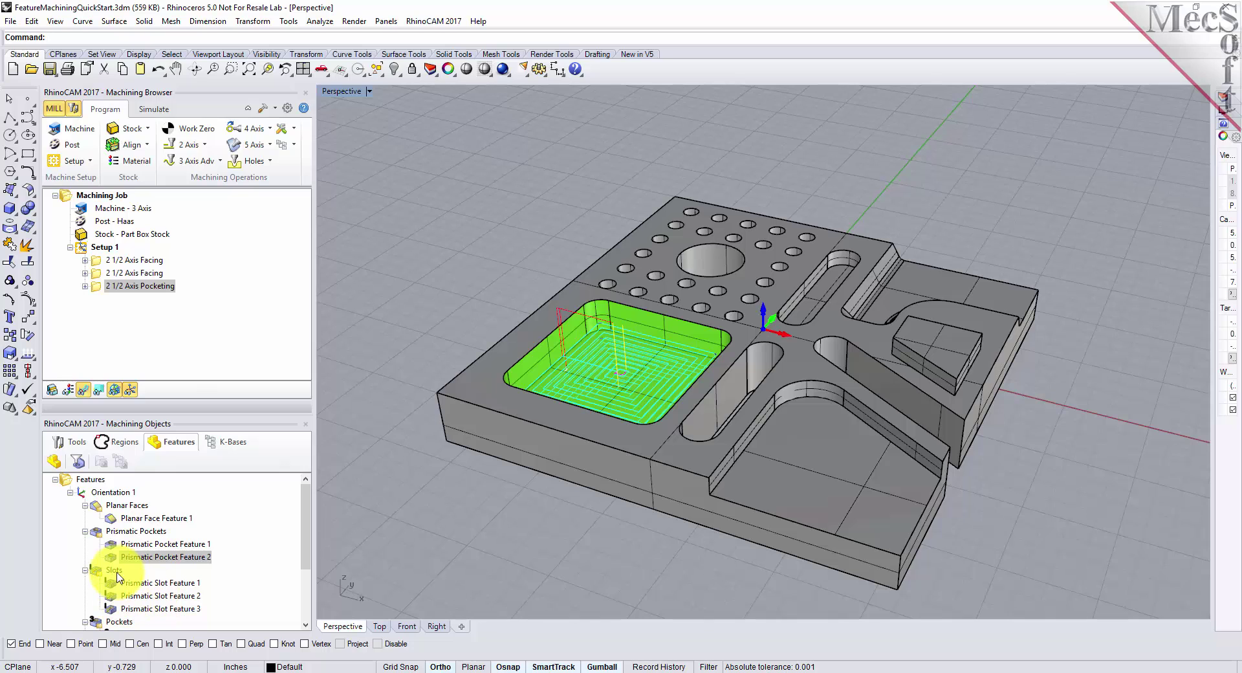
# - Generate a single 2 1/2 Axis Slotting operation for the whole Slots group with the 1/2" FlatMill
pyautogui.moveTo(306, 554); pyautogui.dragTo(309, 580)
pyautogui.scroll(-2, 308, 580)
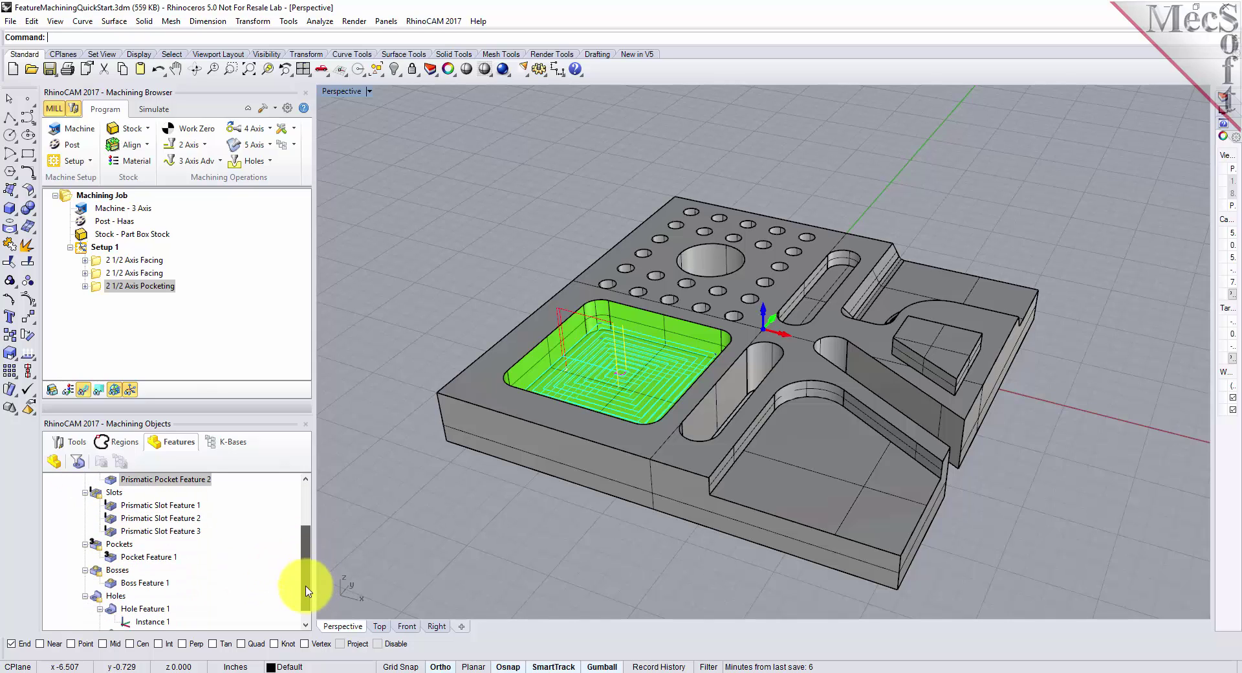
pyautogui.click(113, 493)
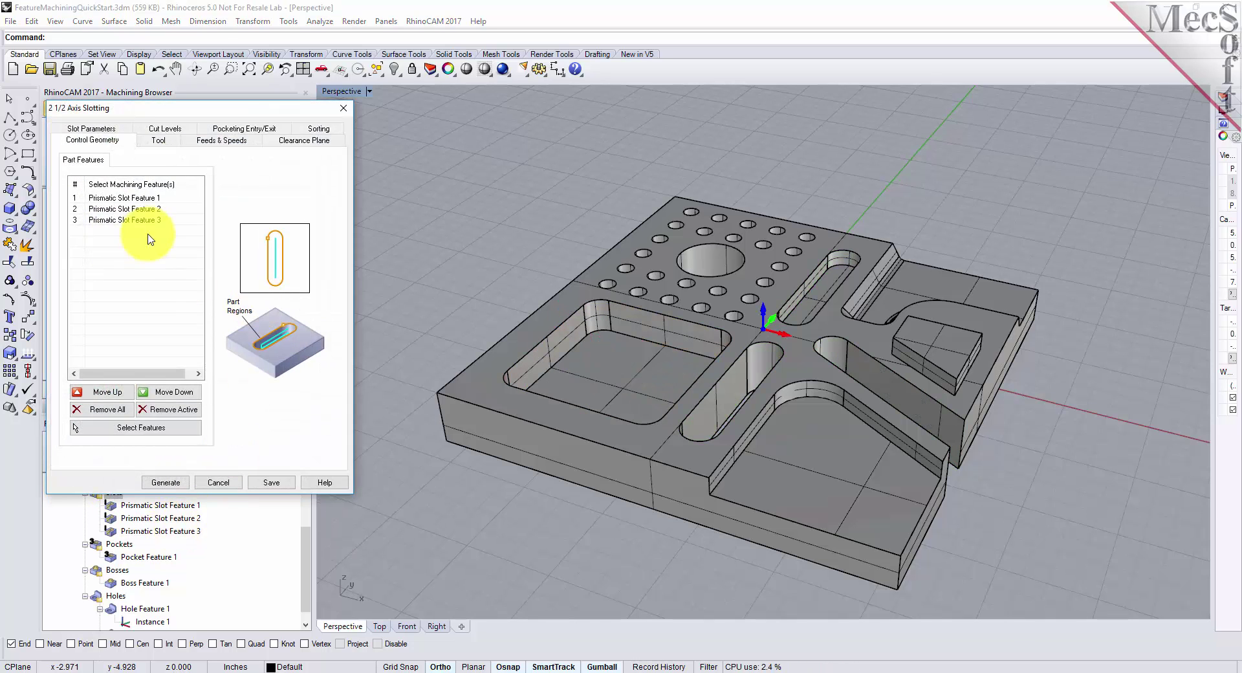
pyautogui.click(146, 220)
pyautogui.click(158, 140)
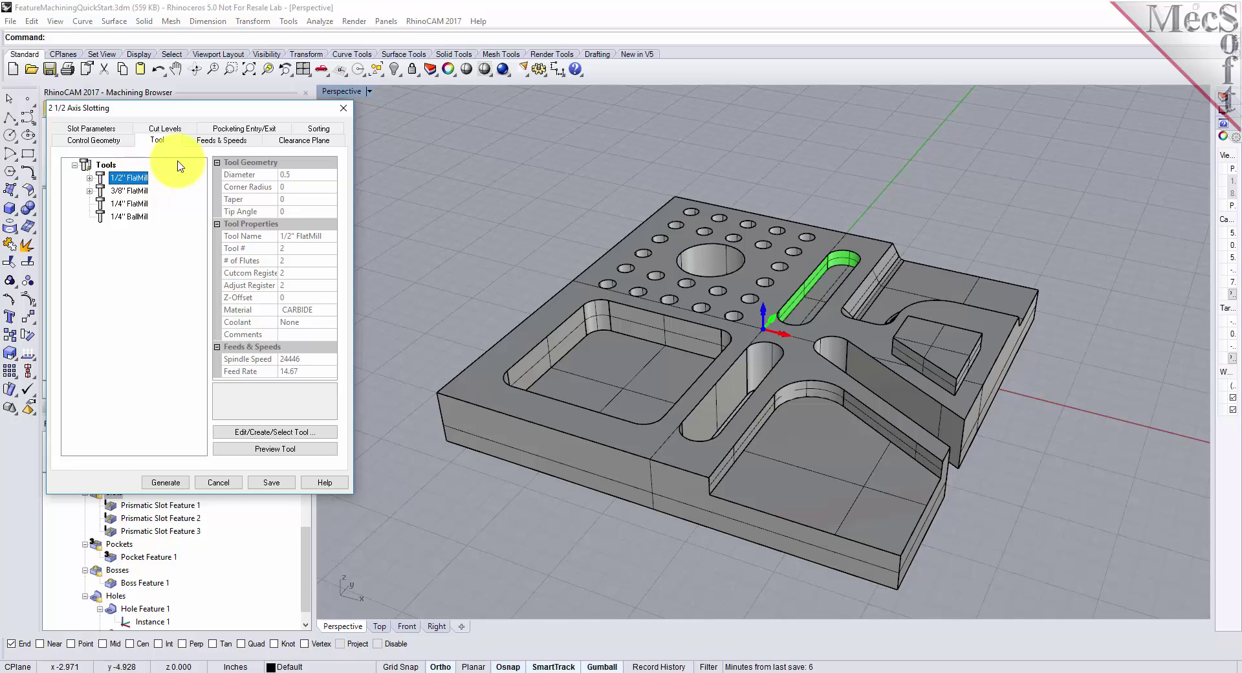
pyautogui.click(173, 129)
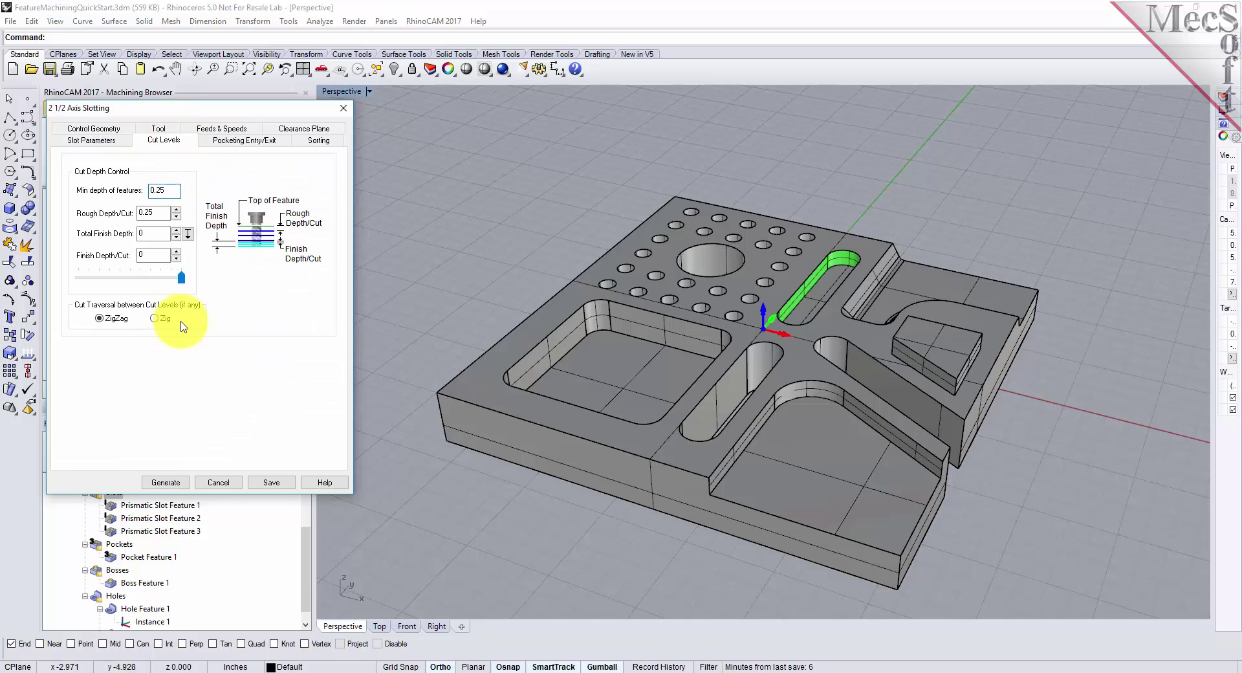
pyautogui.click(169, 191)
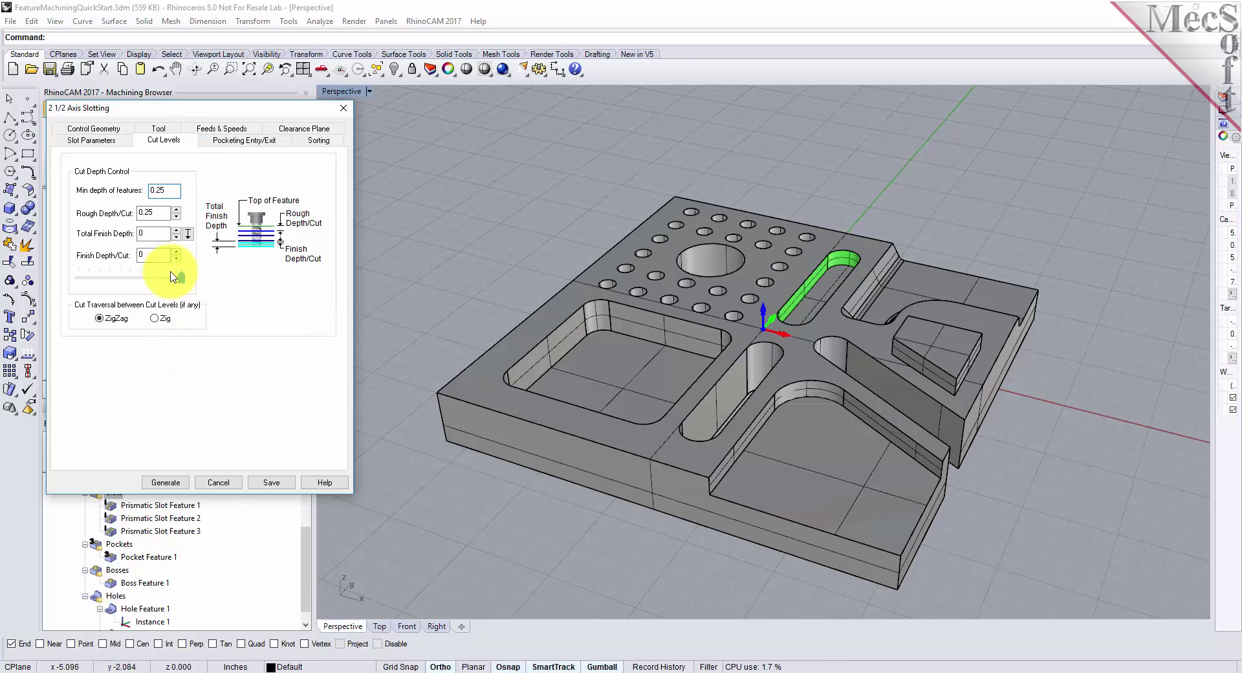
pyautogui.click(166, 483)
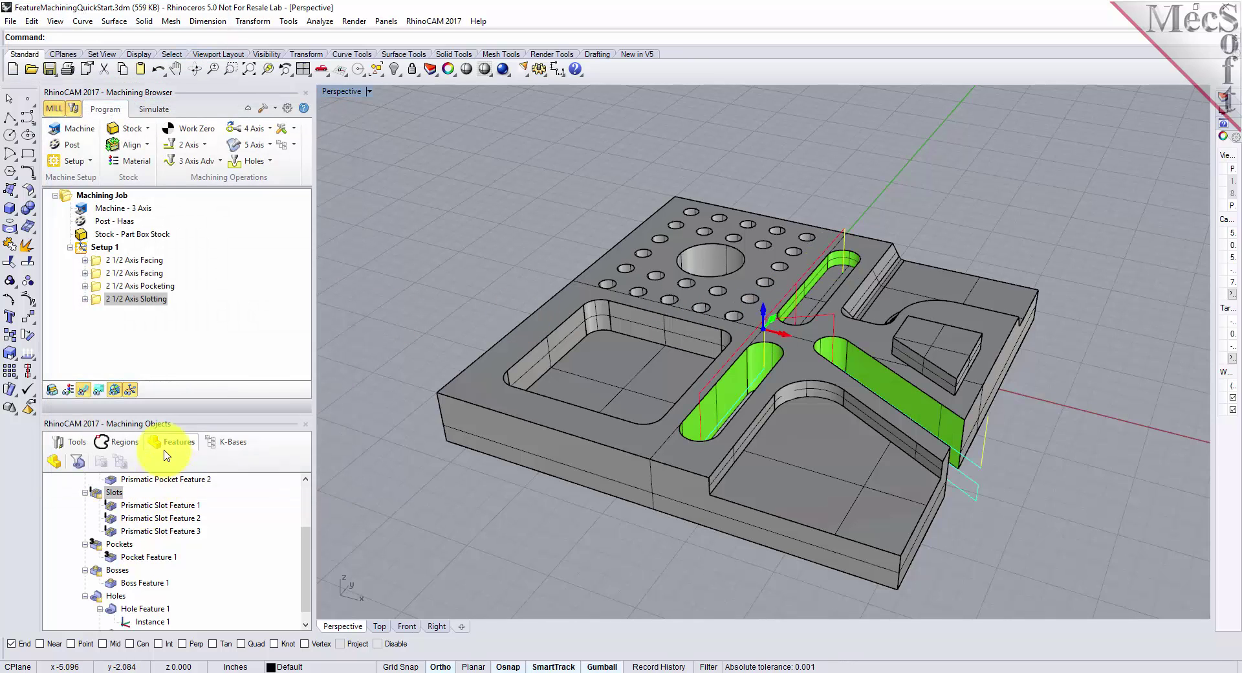
# - Examine the slotting toolpaths in the three slots from several angles
pyautogui.moveTo(957, 388); pyautogui.dragTo(776, 379, button='right')
pyautogui.moveTo(643, 511); pyautogui.dragTo(752, 526, button='right')
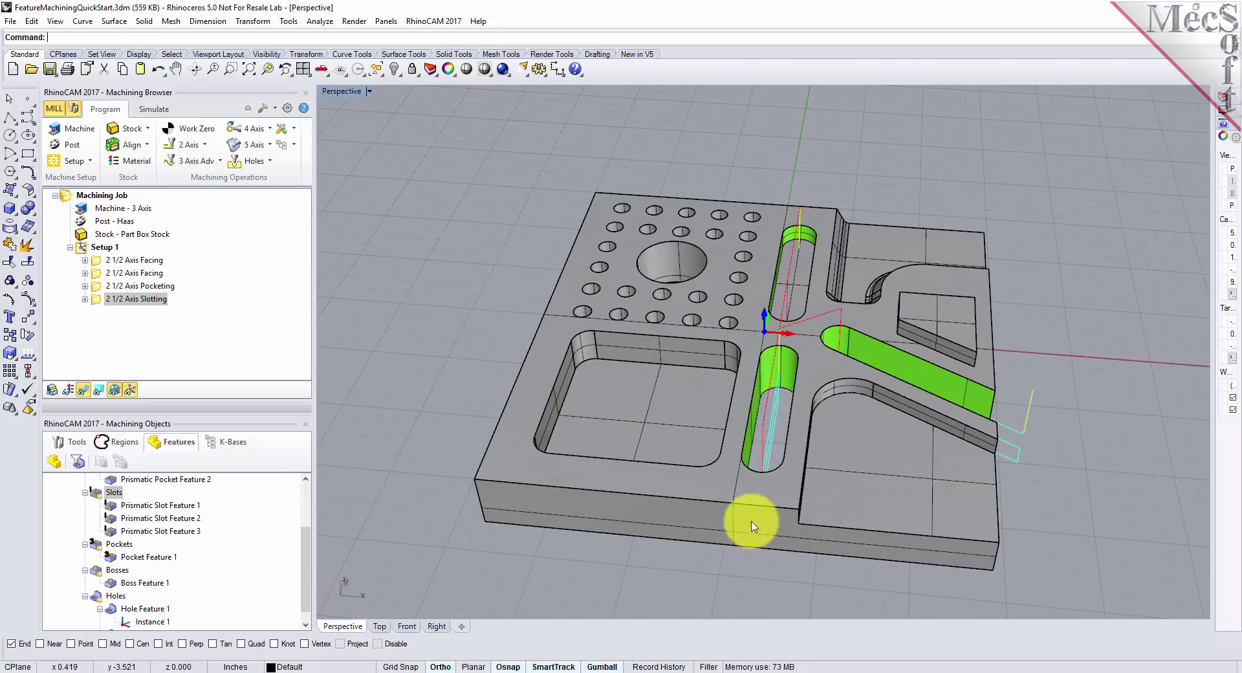
pyautogui.moveTo(867, 359); pyautogui.dragTo(766, 354, button='right')
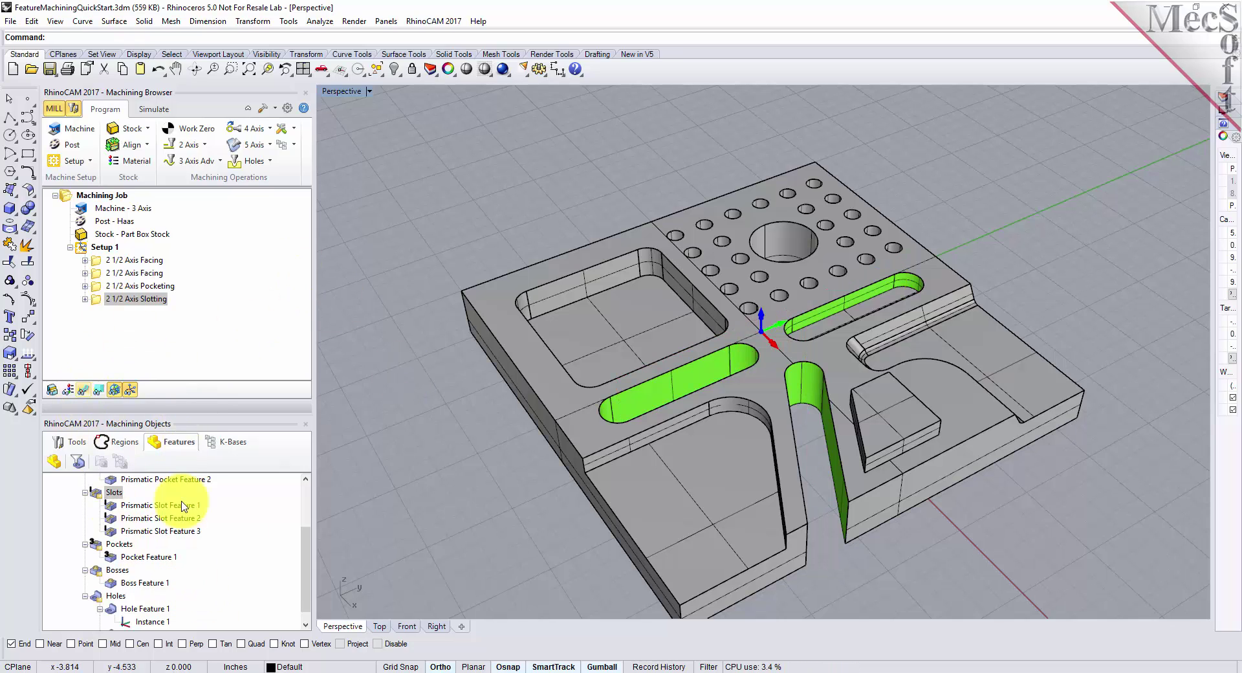
# - Generate a 3 Axis Horizontal Roughing operation on Pocket Feature 1 with the 3/8" FlatMill and a stepdown of 25% tool diameter
pyautogui.moveTo(301, 563); pyautogui.dragTo(304, 606)
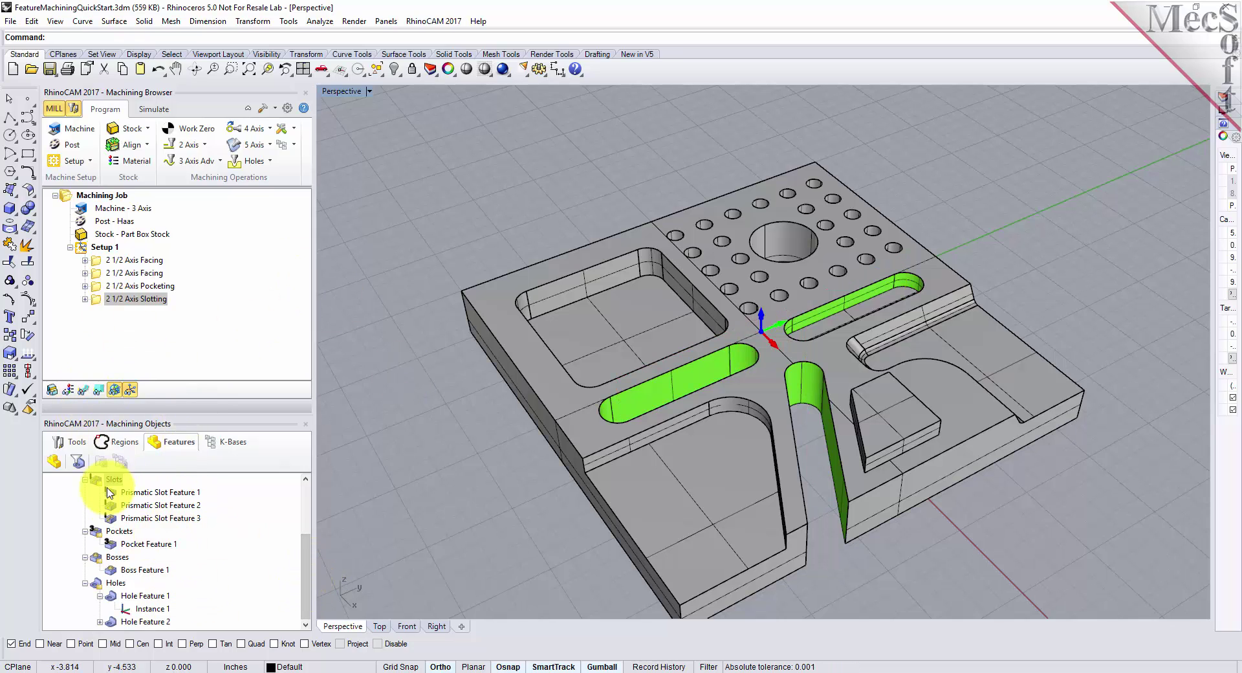
pyautogui.click(117, 531)
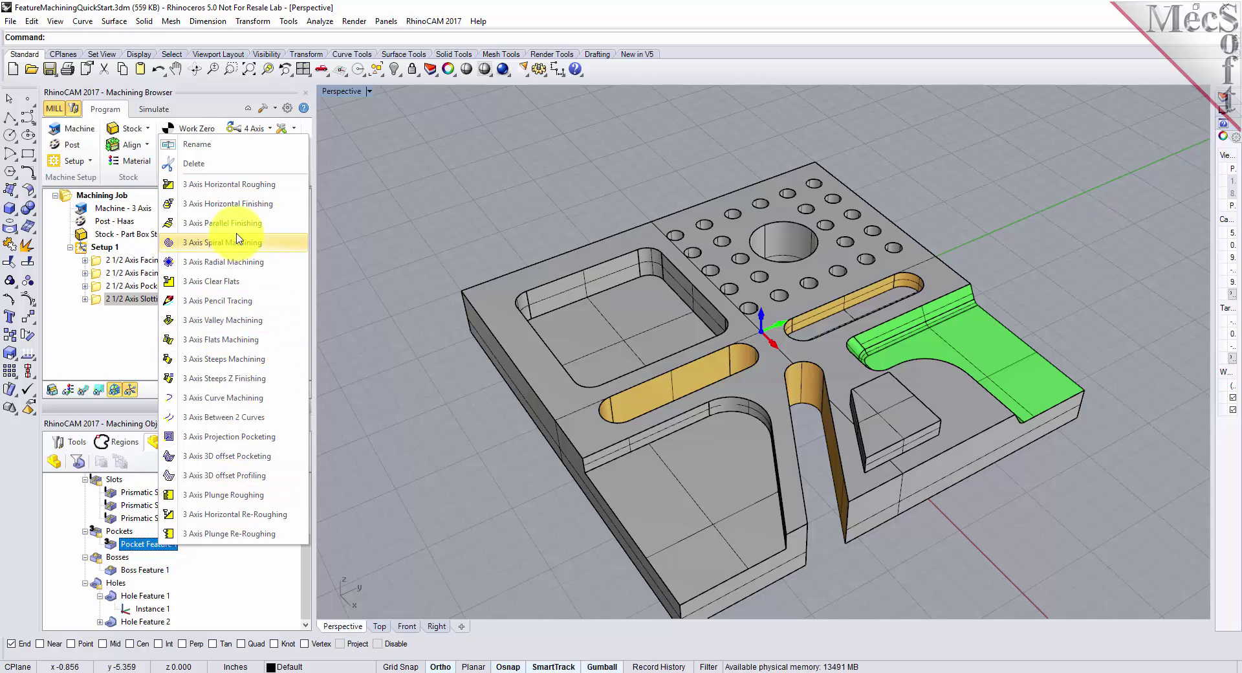
pyautogui.click(245, 187)
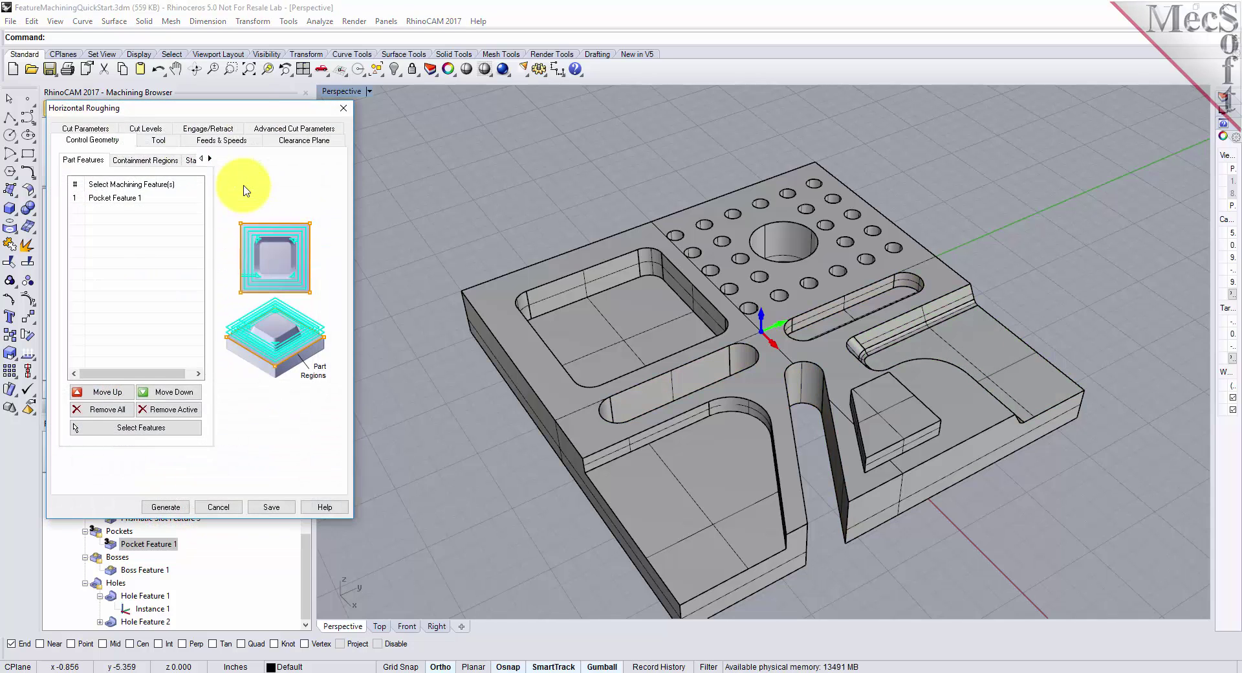
pyautogui.click(123, 197)
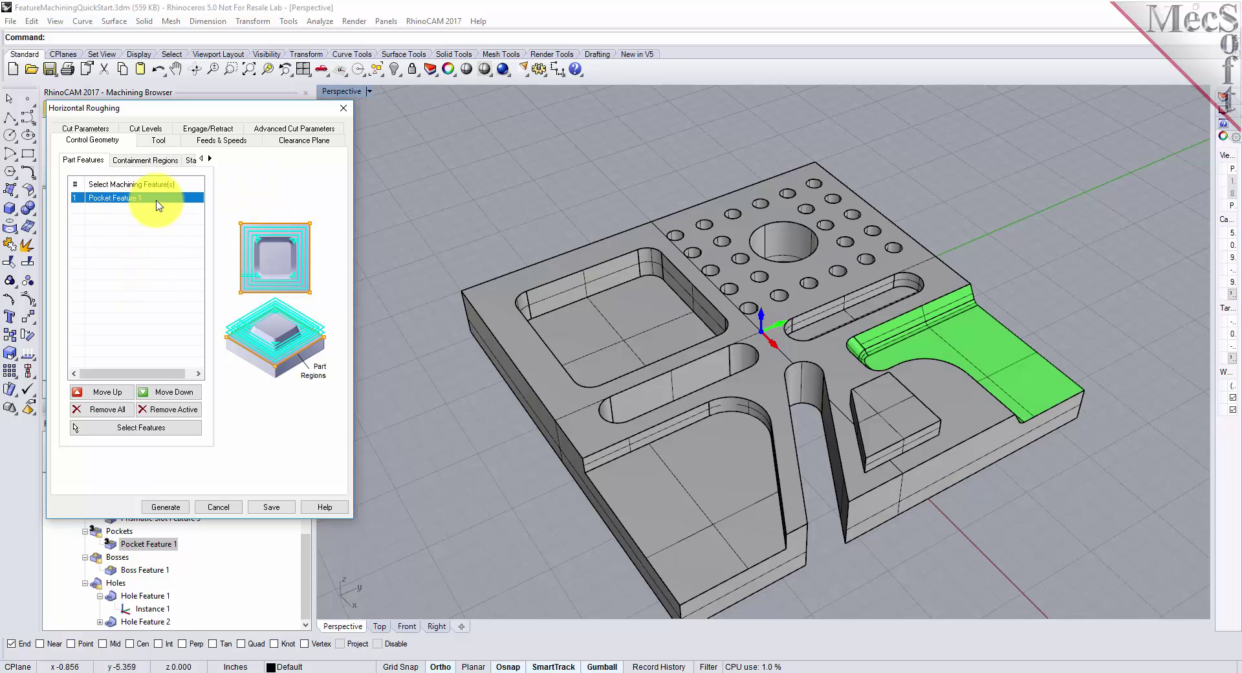
pyautogui.click(157, 142)
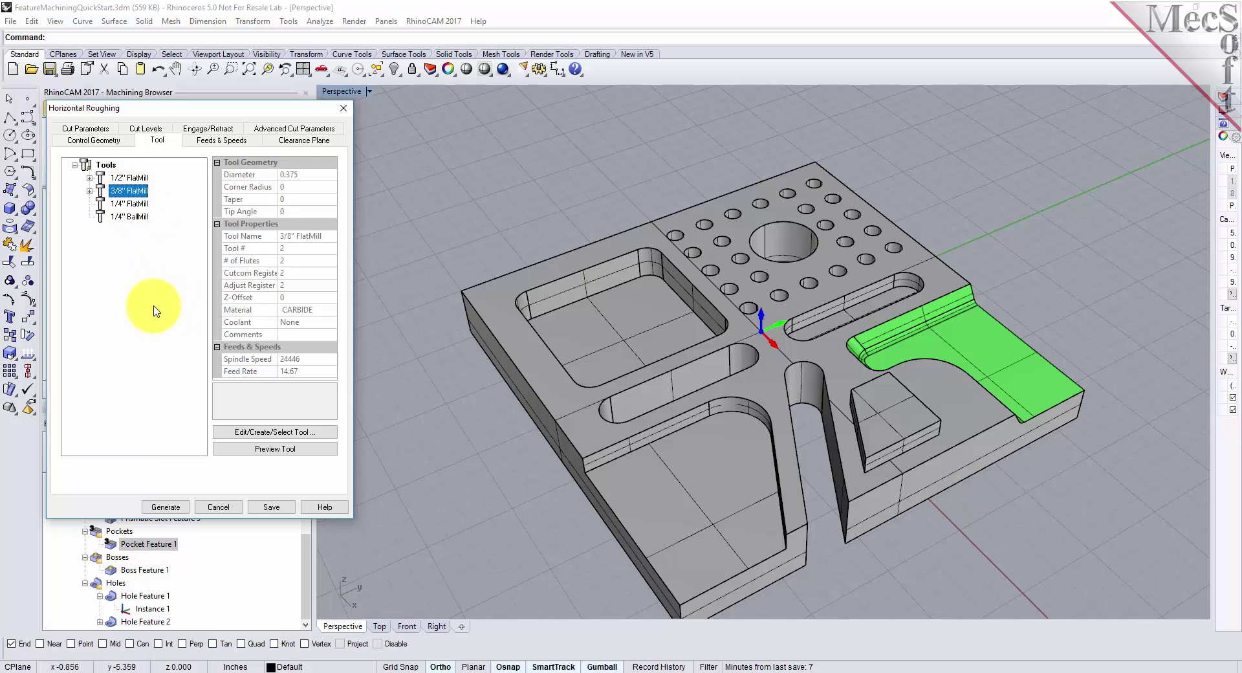
pyautogui.click(147, 131)
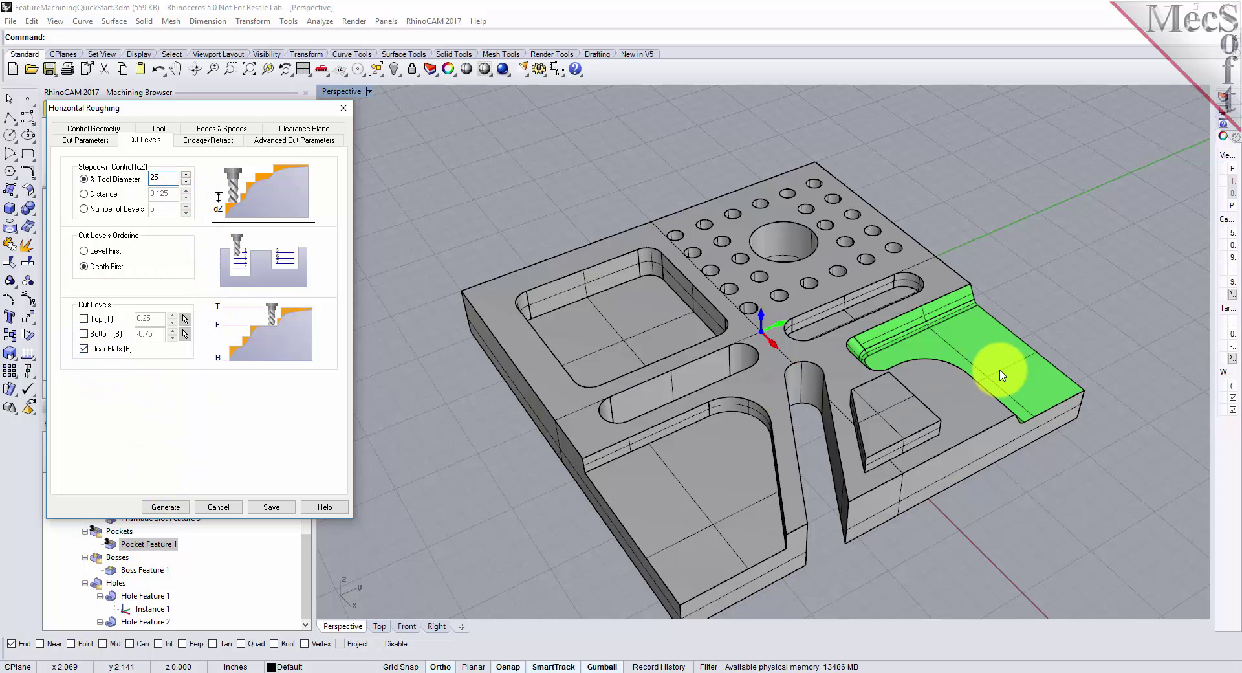
pyautogui.click(166, 506)
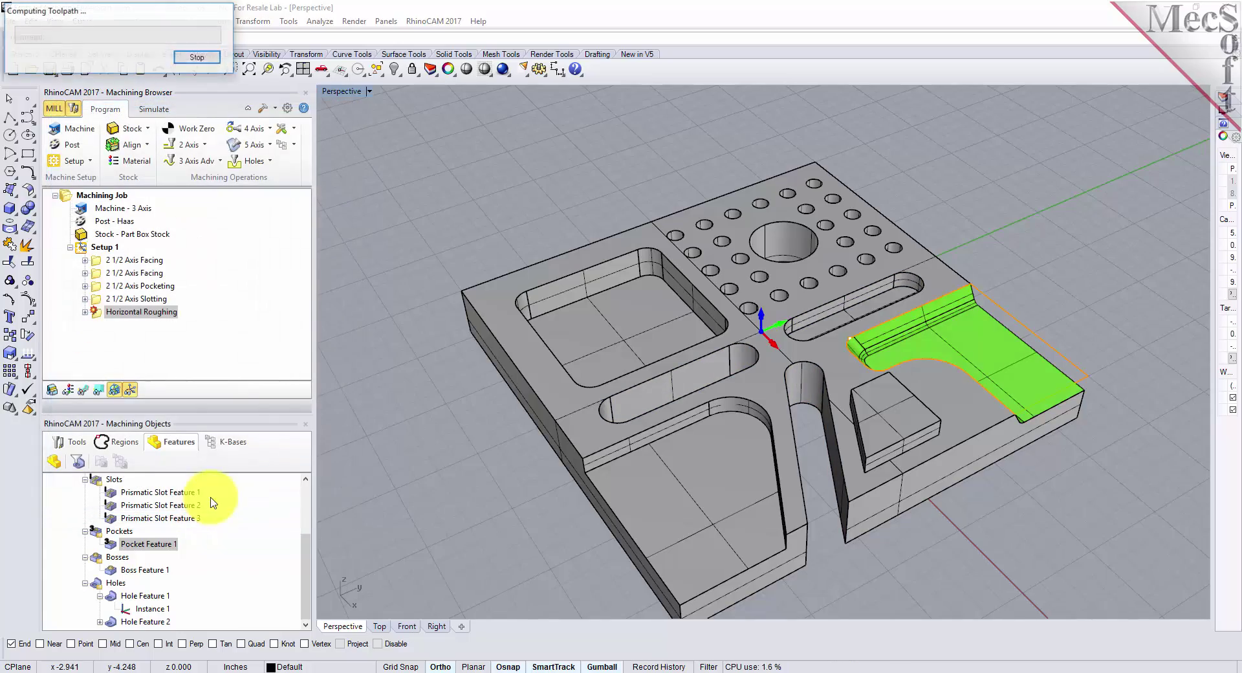
# - Display the Horizontal Roughing toolpath and inspect it up close over the pocket
pyautogui.click(84, 390)
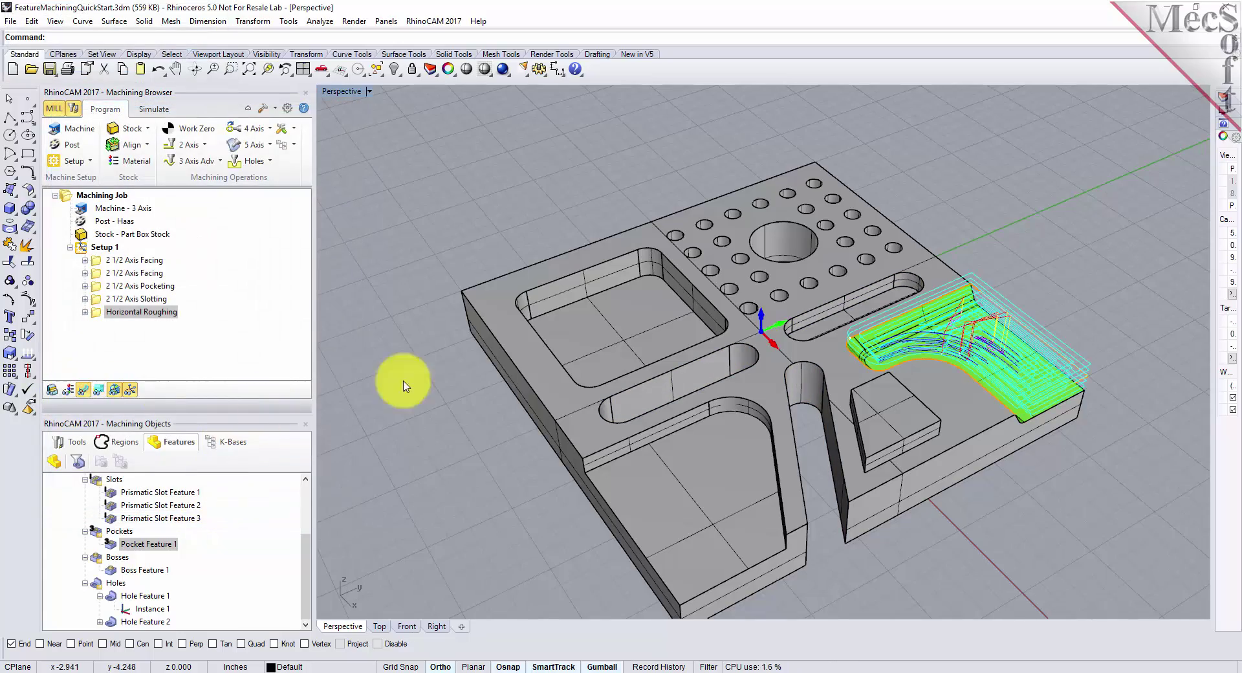
pyautogui.moveTo(1094, 390); pyautogui.dragTo(906, 388, button='right')
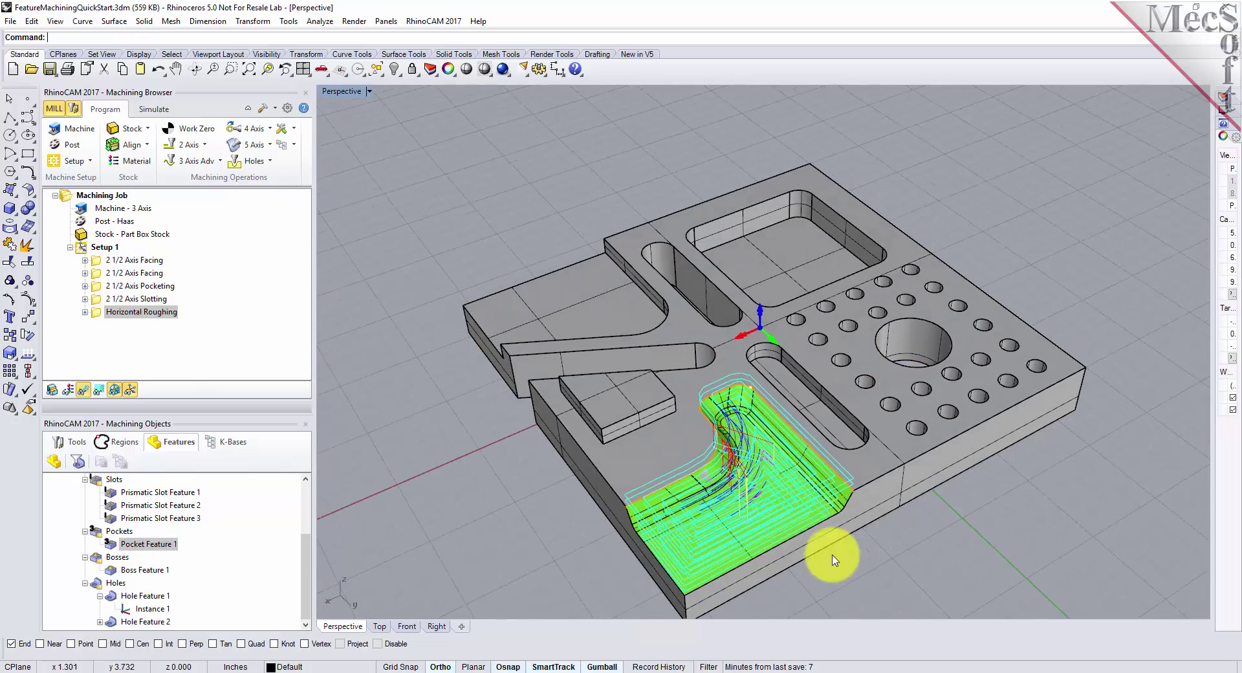
pyautogui.scroll(-2, 780, 245)
pyautogui.scroll(3, 742, 453)
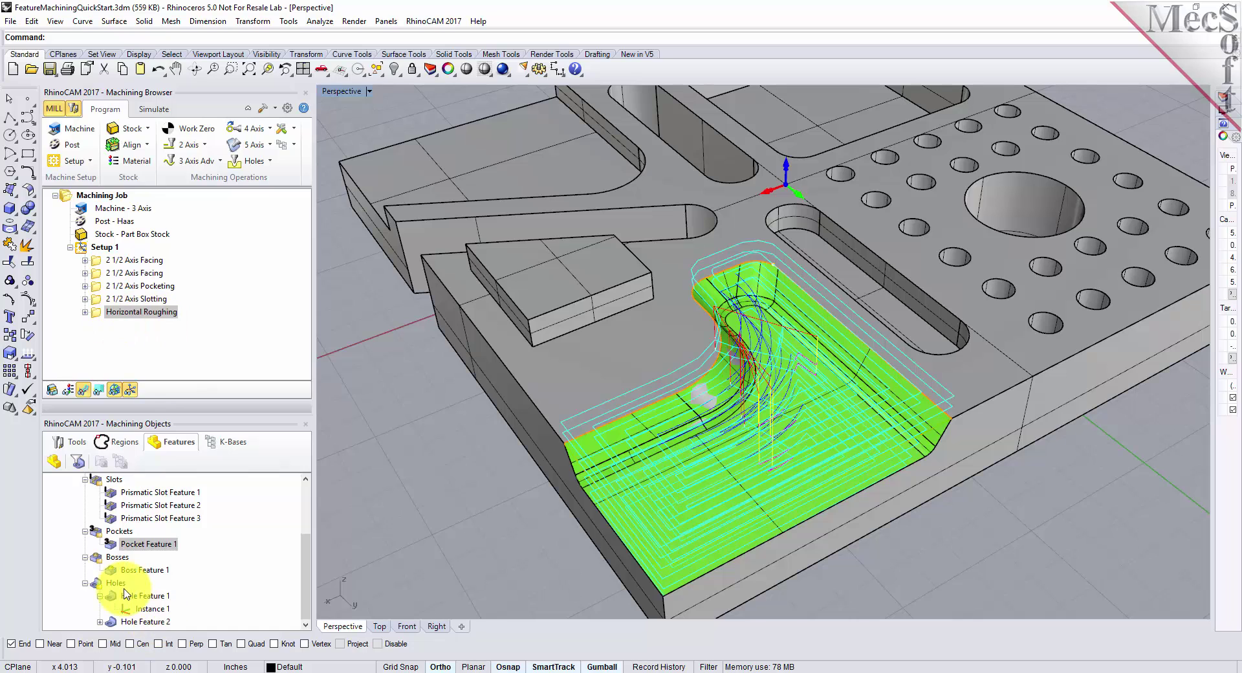
# - Generate a 3 Axis Parallel Finishing operation on Pocket Feature 1 with the 1/4" BallMill and a stepover of 10% tool diameter
pyautogui.rightClick(131, 547)
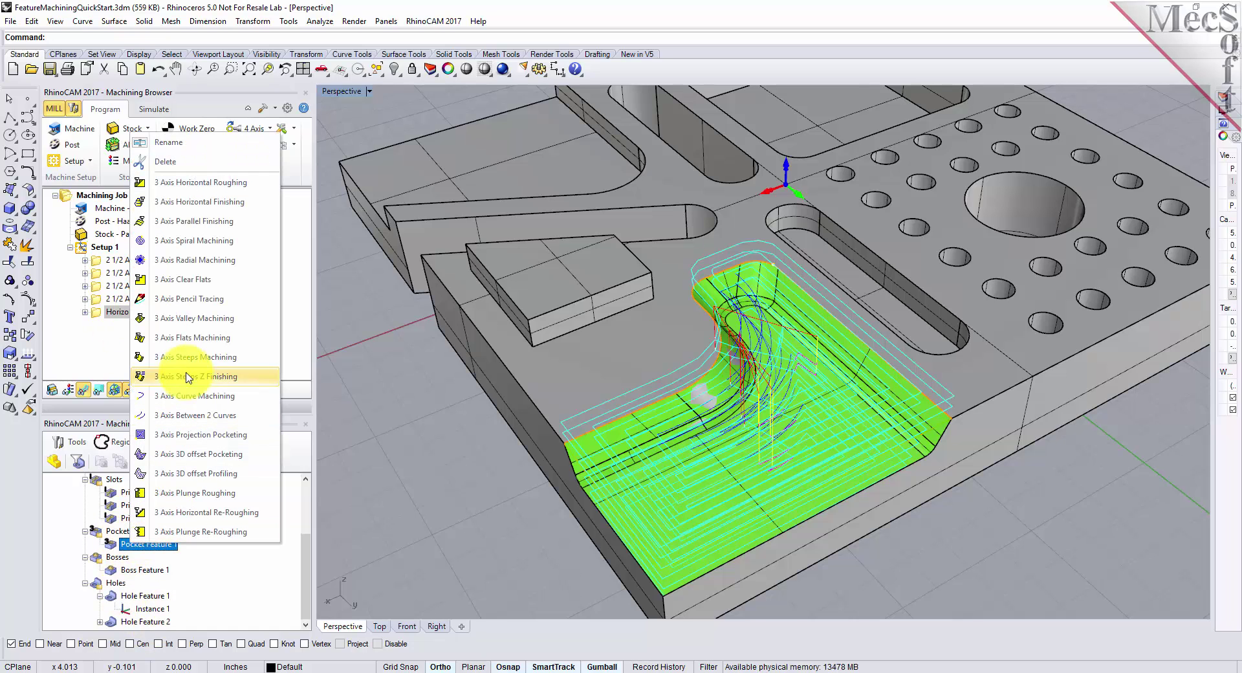
pyautogui.click(231, 223)
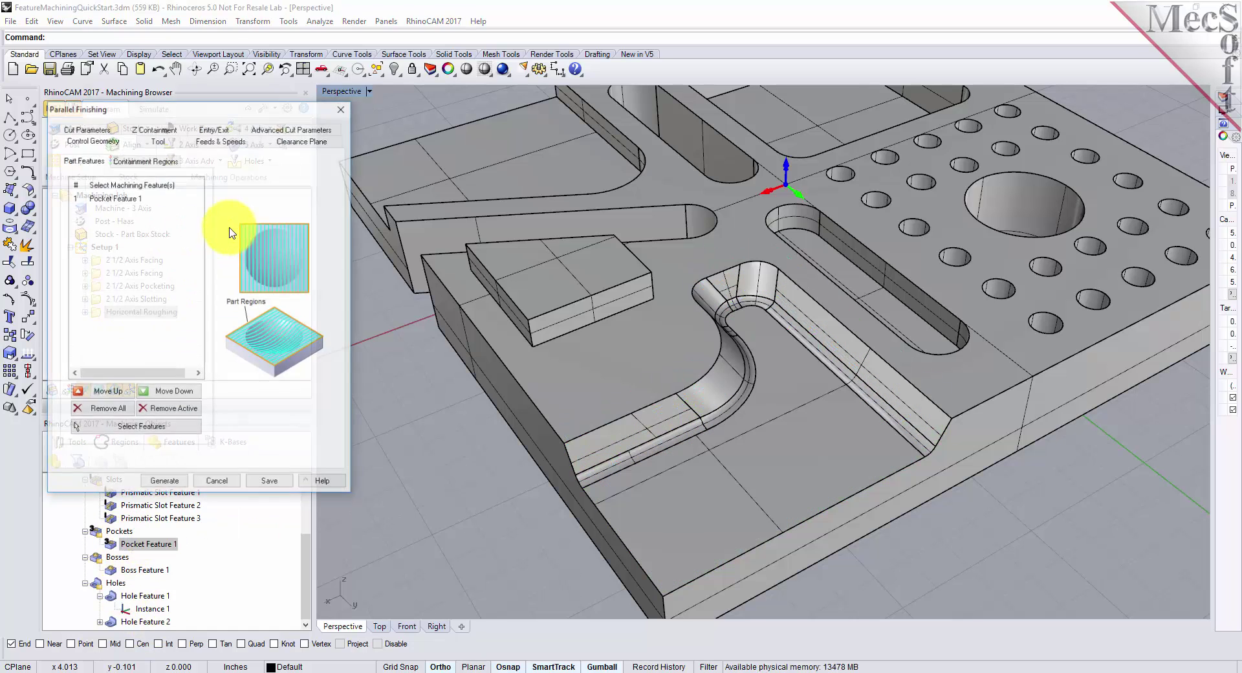
pyautogui.click(127, 199)
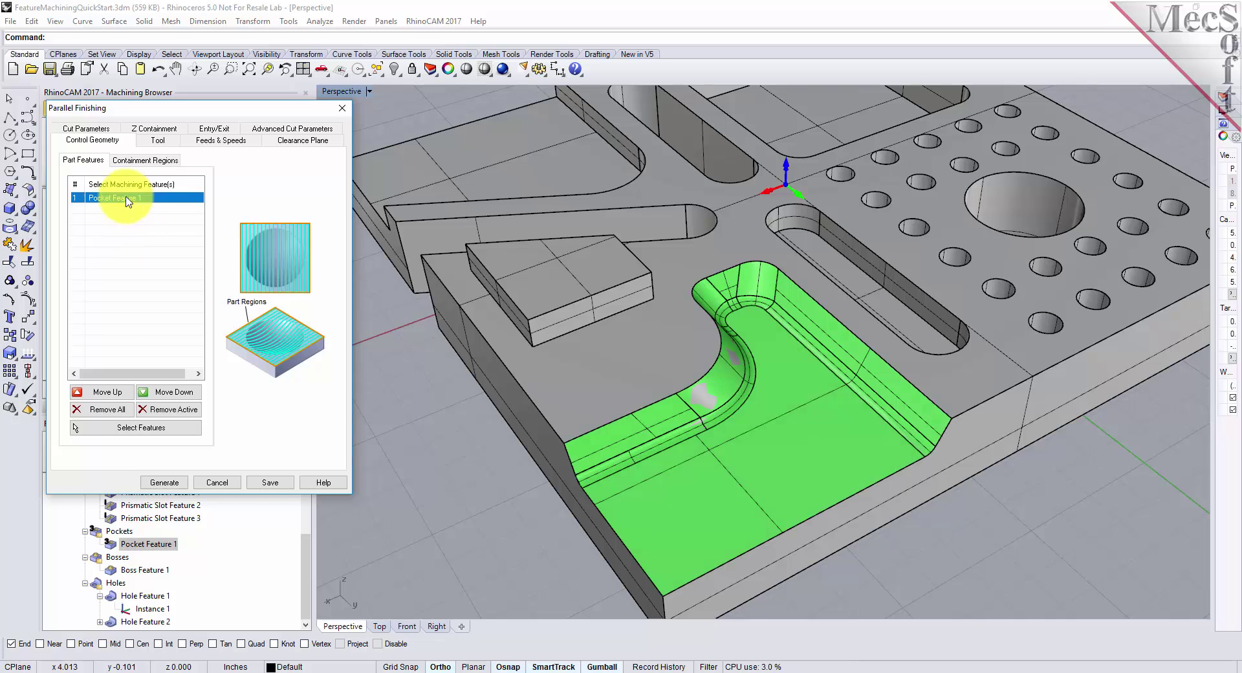
pyautogui.click(156, 140)
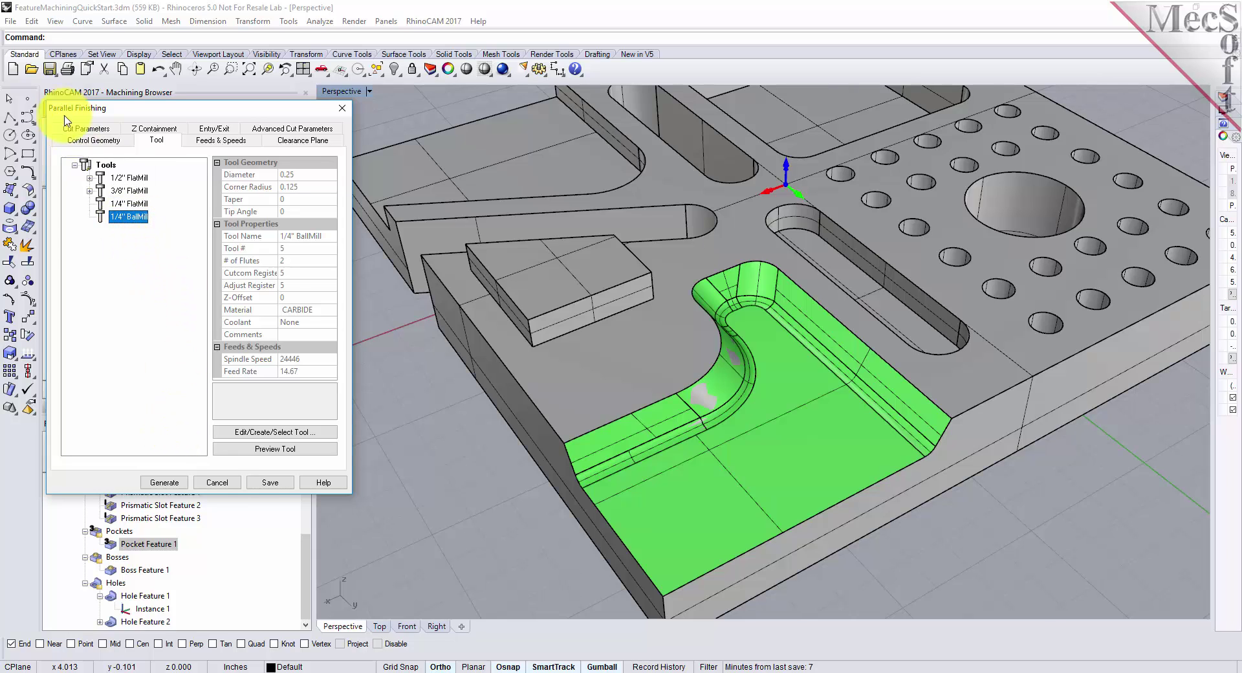
pyautogui.click(93, 130)
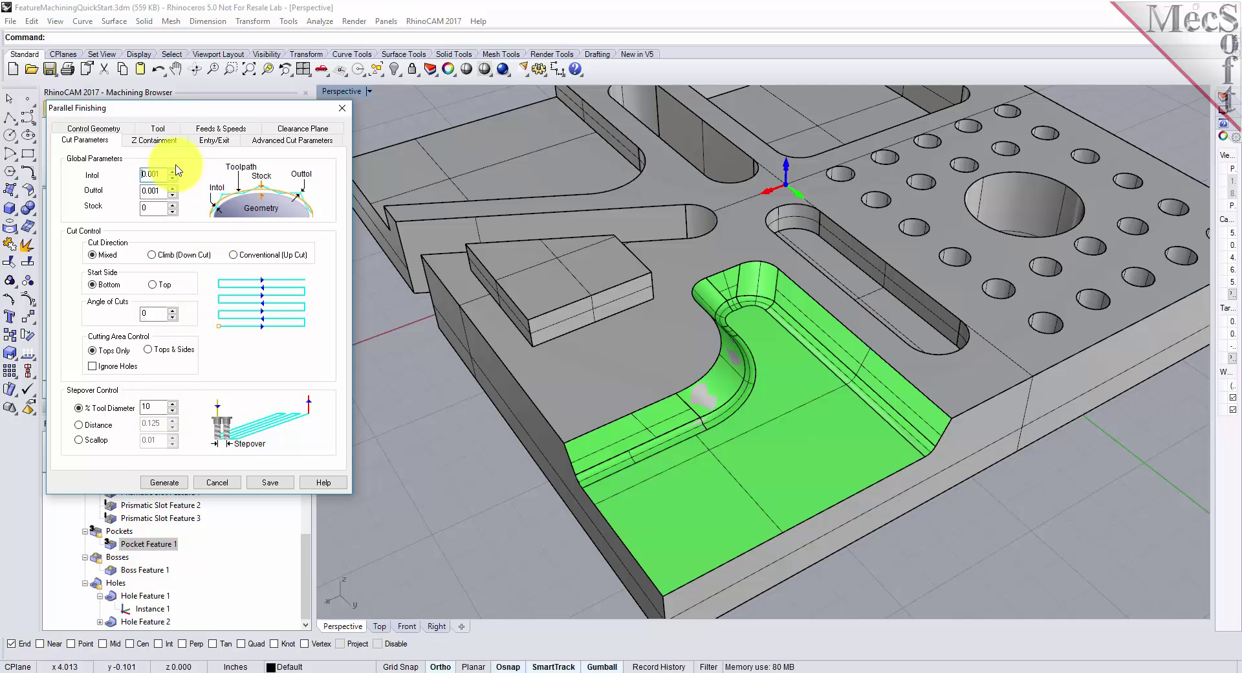
pyautogui.click(166, 141)
pyautogui.click(167, 482)
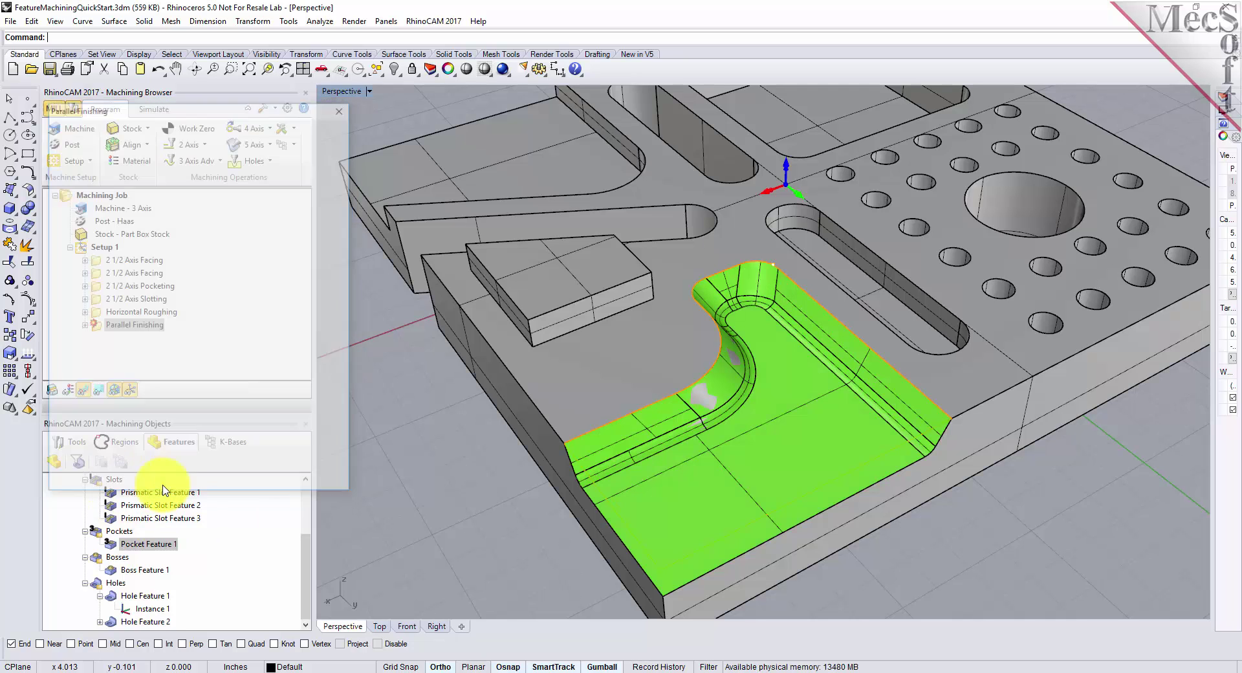
pyautogui.moveTo(925, 497); pyautogui.dragTo(949, 471, button='right')
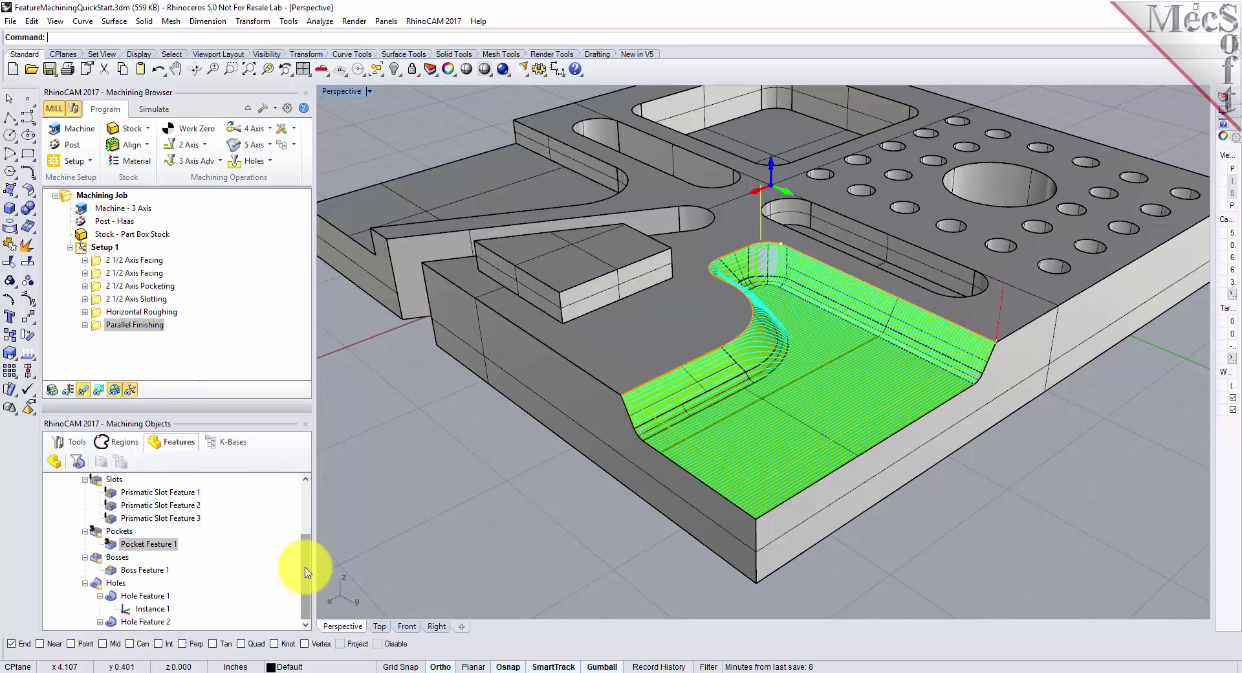
# - Generate a 2 1/2 Axis Profiling operation on Boss Feature 1 with a rough depth per cut of 0.125
pyautogui.click(135, 570)
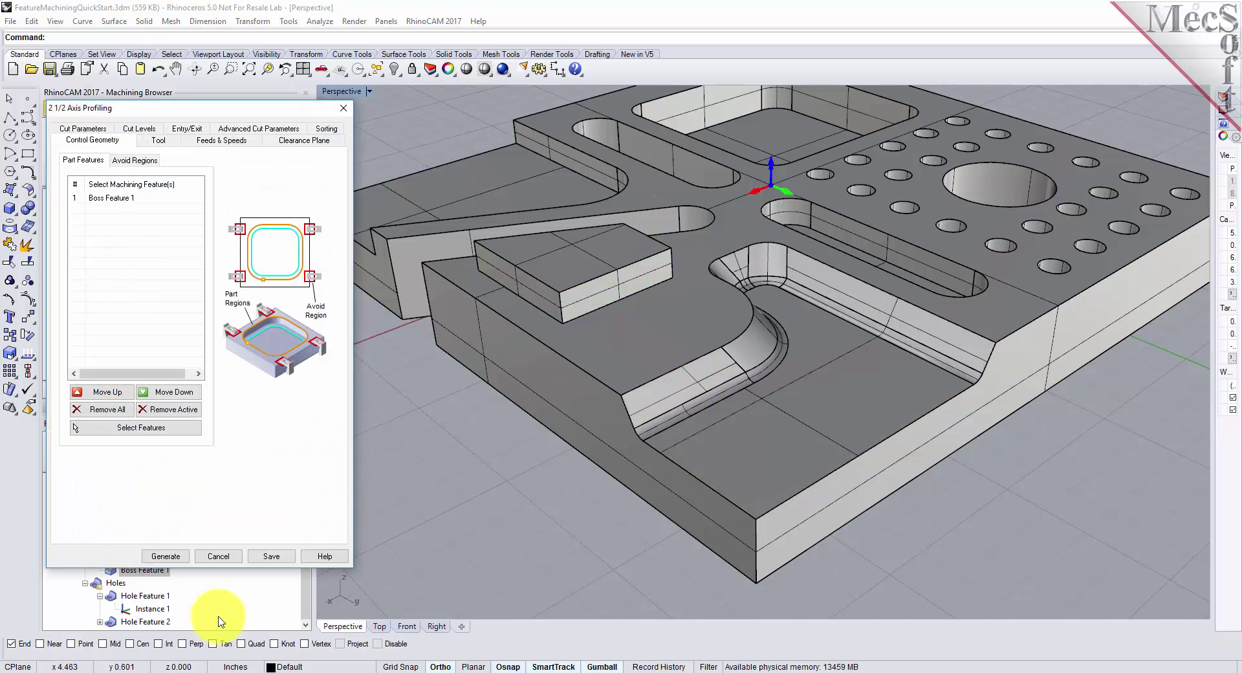
pyautogui.click(103, 197)
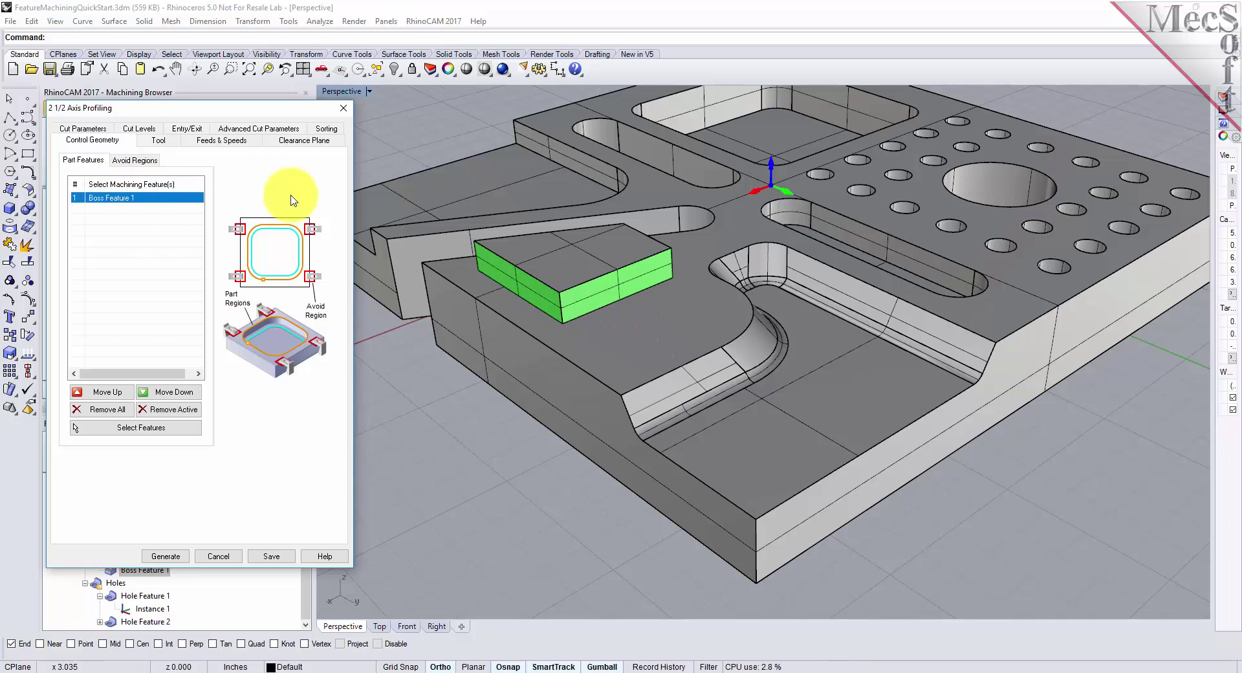
pyautogui.click(158, 140)
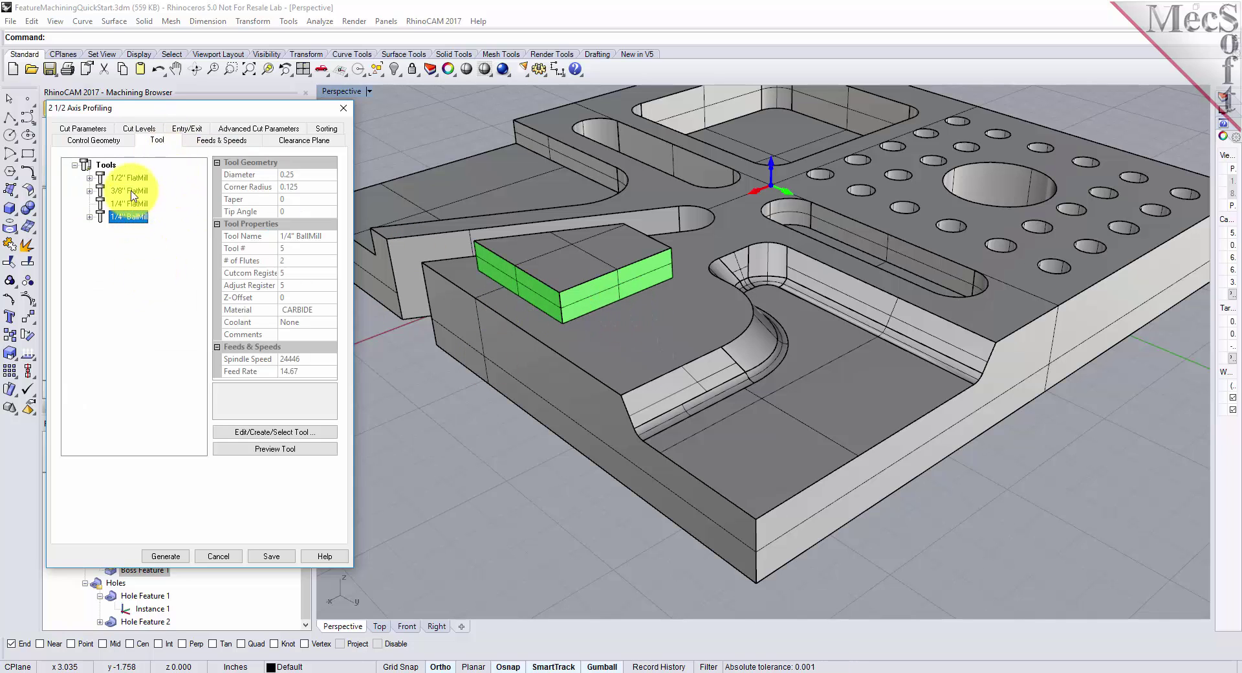
pyautogui.click(135, 130)
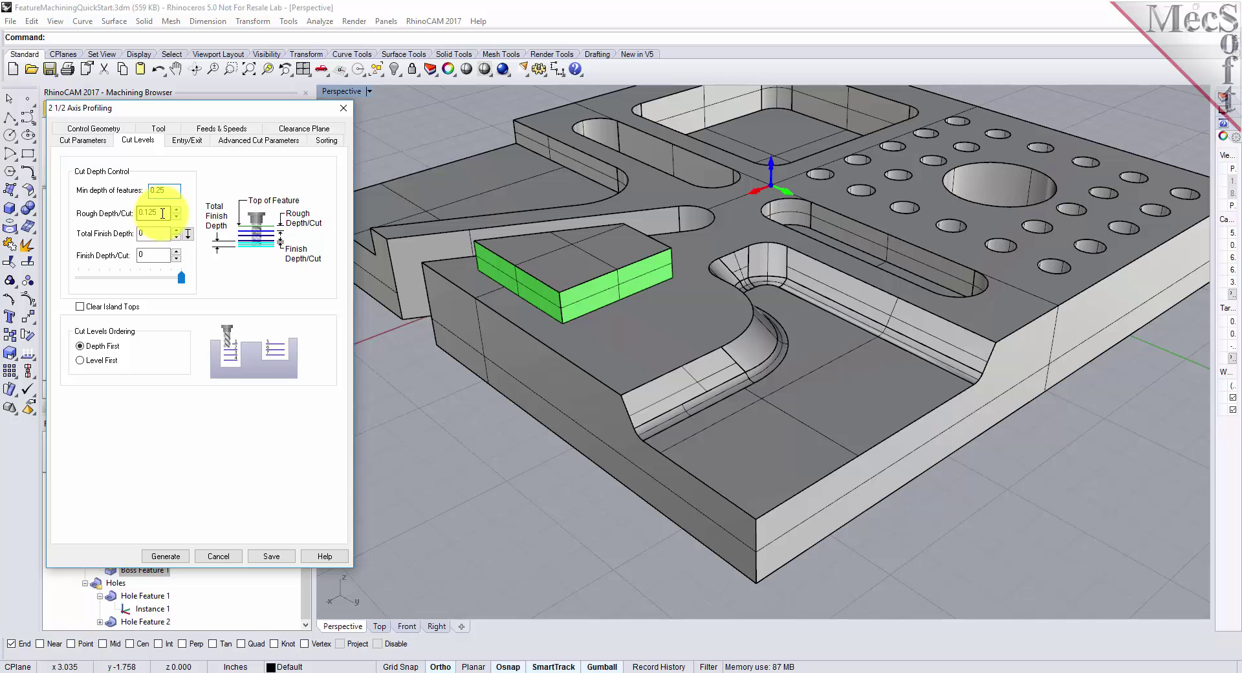
pyautogui.click(166, 557)
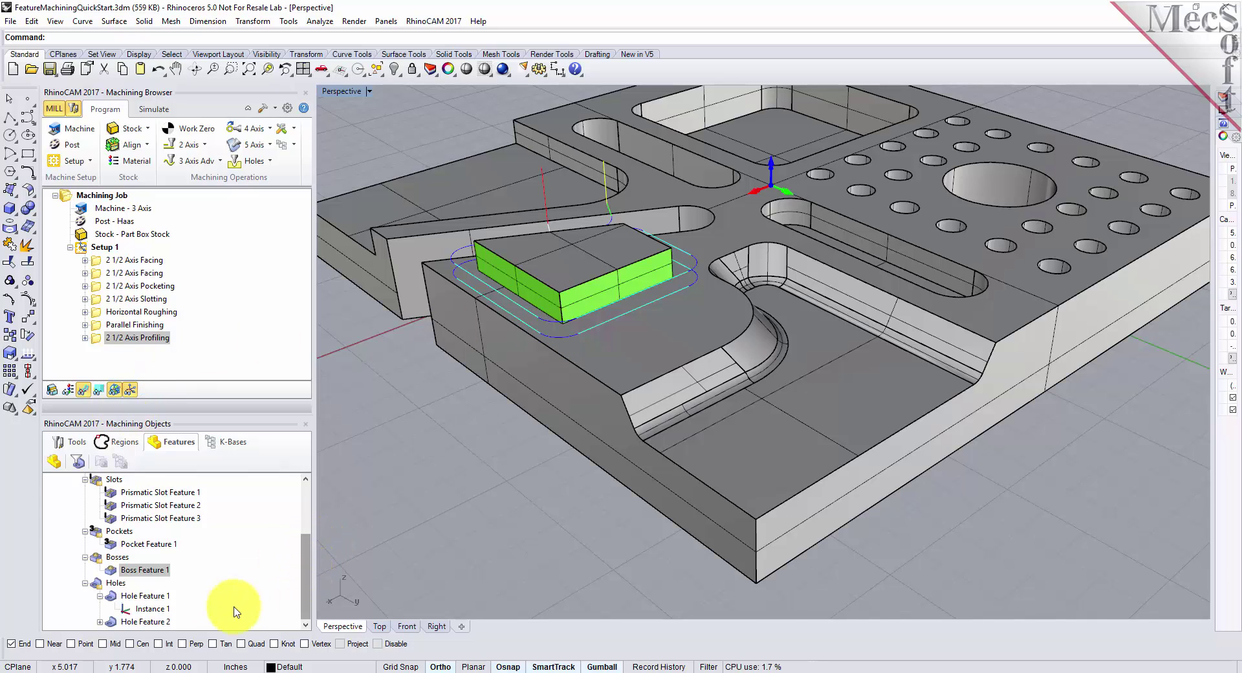
# - Generate a Hole Pocketing operation on Hole Feature 1, the large hole, with the 1/2" FlatMill
pyautogui.click(142, 596)
pyautogui.moveTo(909, 379); pyautogui.dragTo(790, 386, button='right')
pyautogui.scroll(3, 790, 404)
pyautogui.rightClick(159, 601)
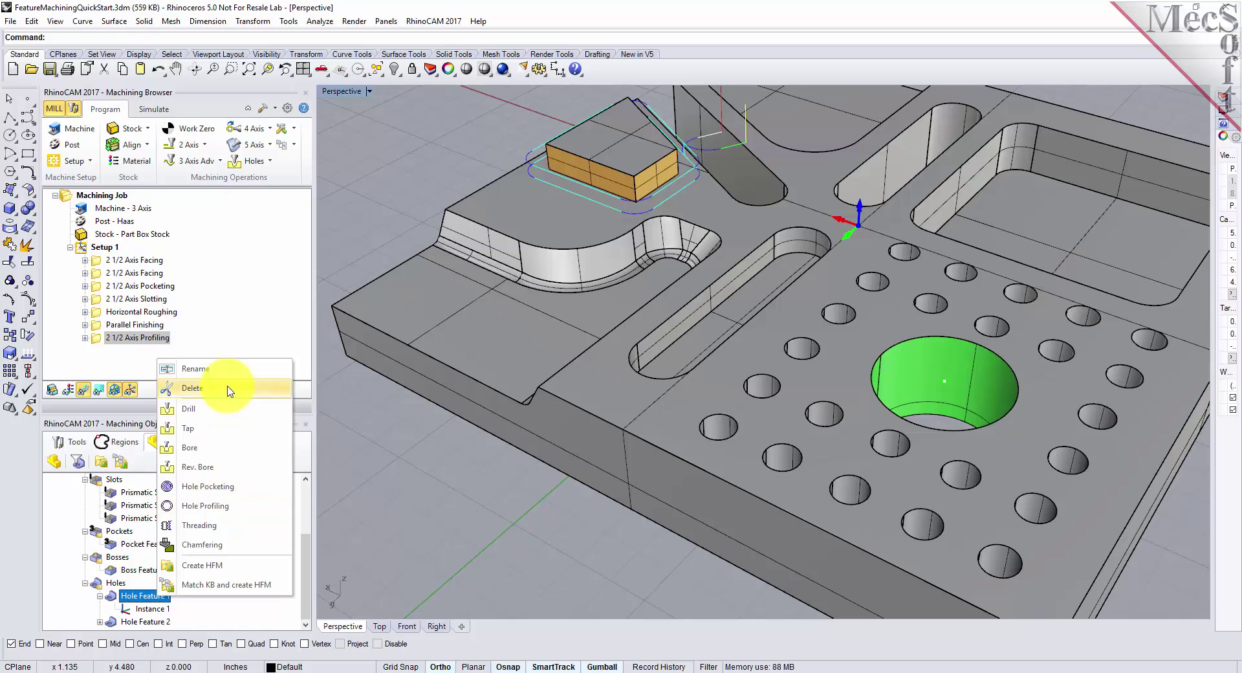
pyautogui.click(233, 486)
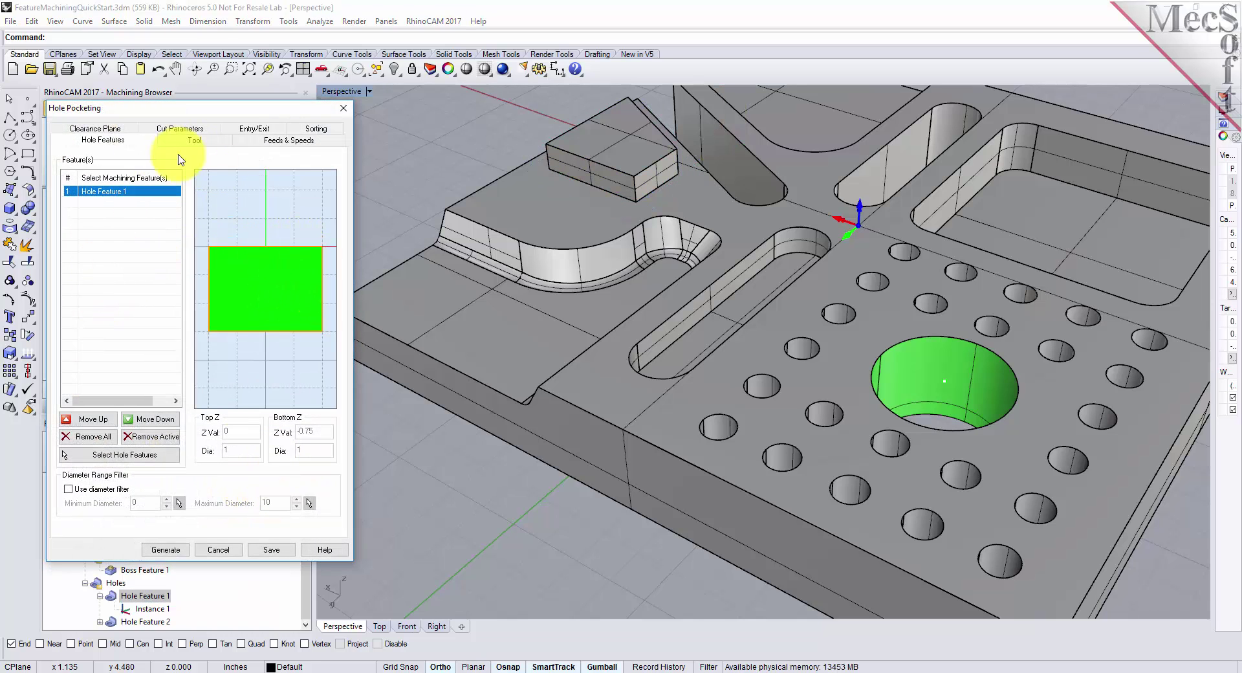
pyautogui.click(193, 139)
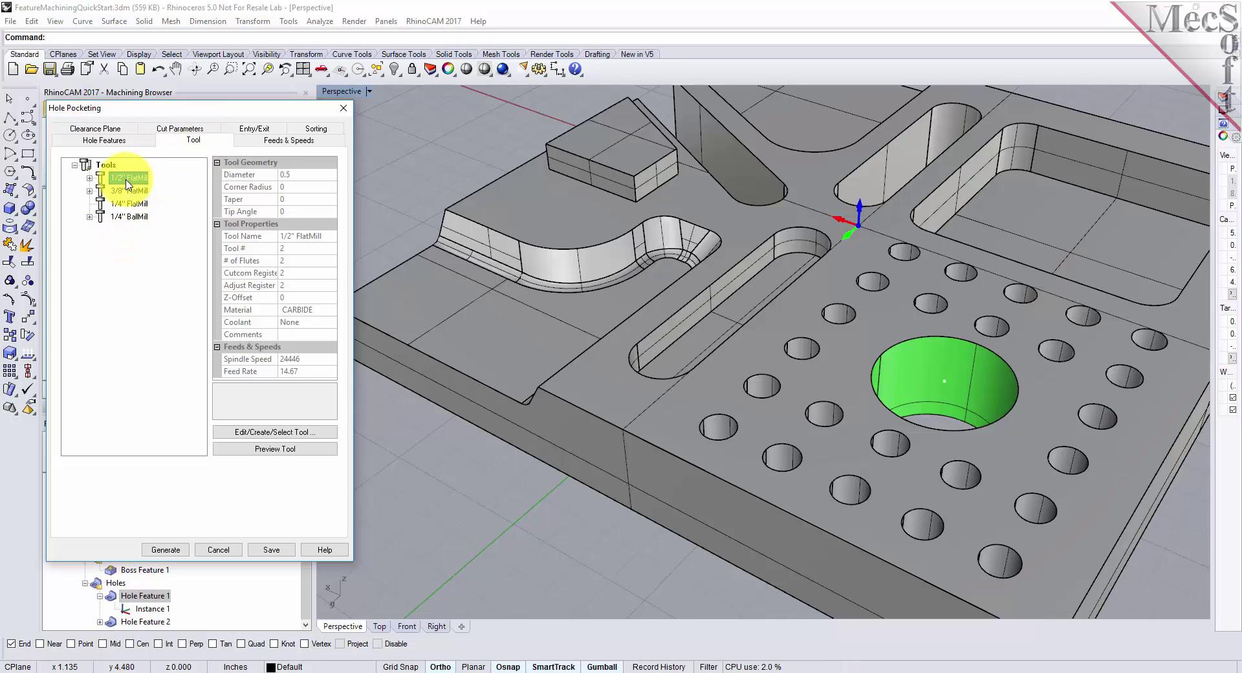
pyautogui.click(162, 550)
pyautogui.moveTo(832, 415); pyautogui.dragTo(993, 355, button='right')
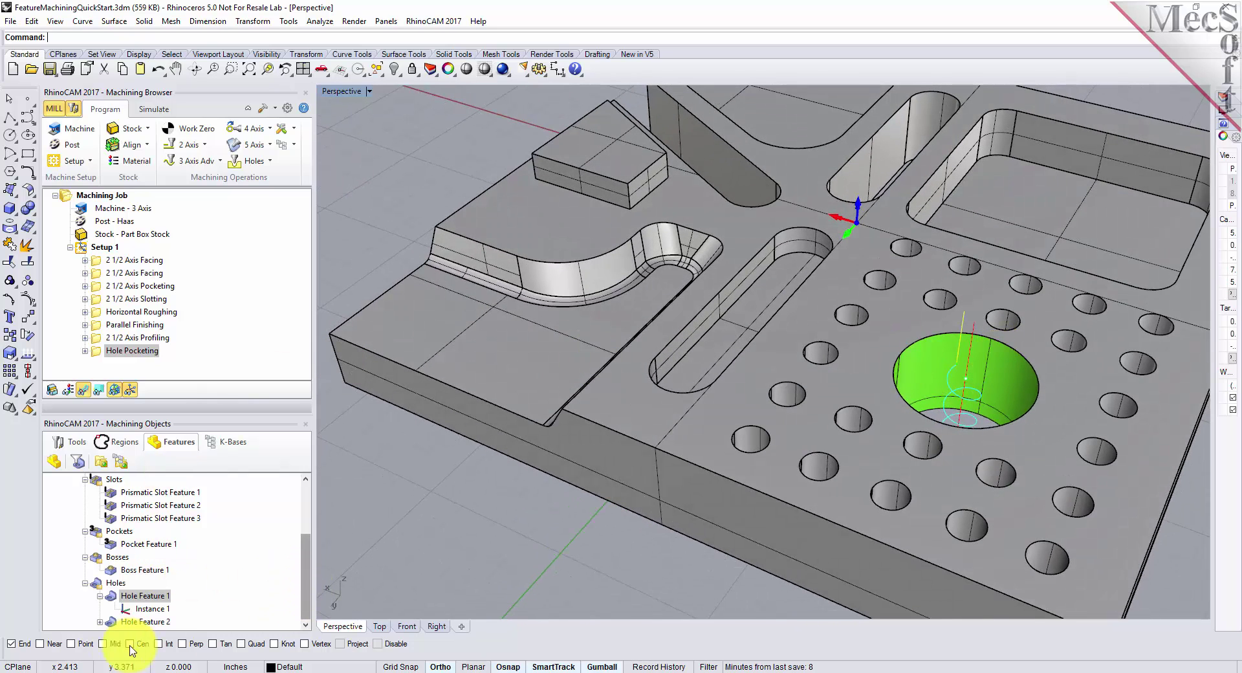
# - Generate a Deep Drill operation on Hole Feature 2 with the 1/4" Drill, 0.125 step increment and Minimum Distance Sort from the lower right
pyautogui.click(116, 622)
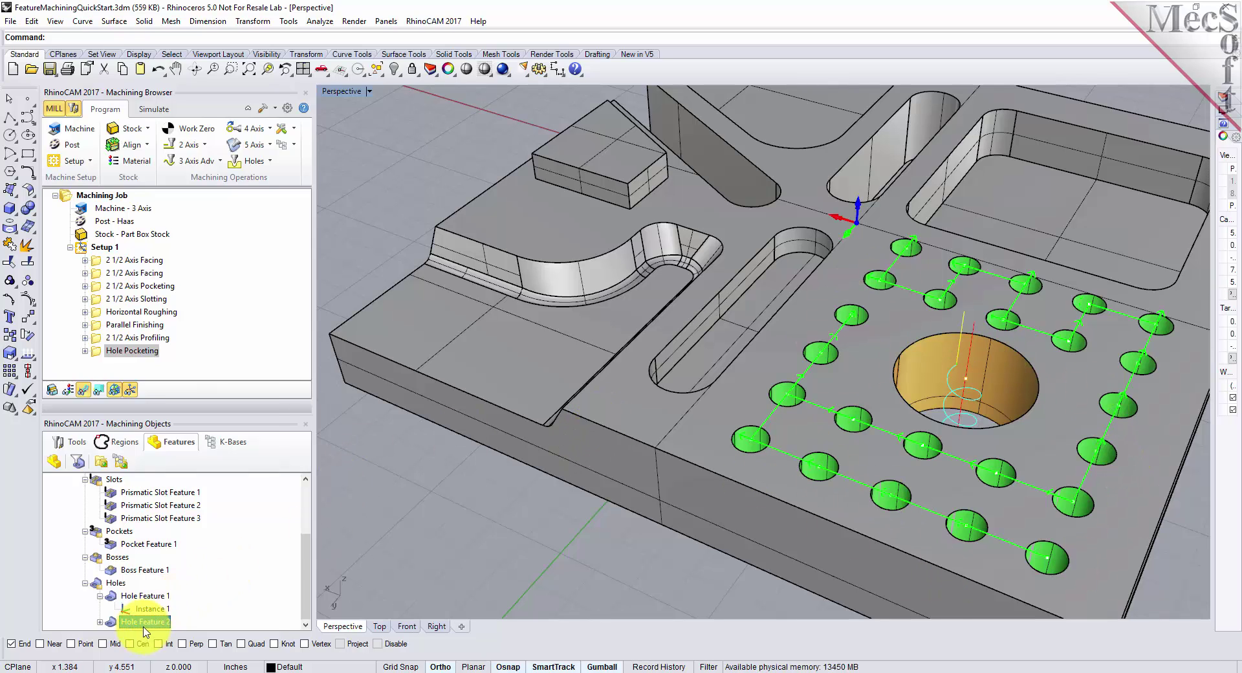
pyautogui.rightClick(144, 624)
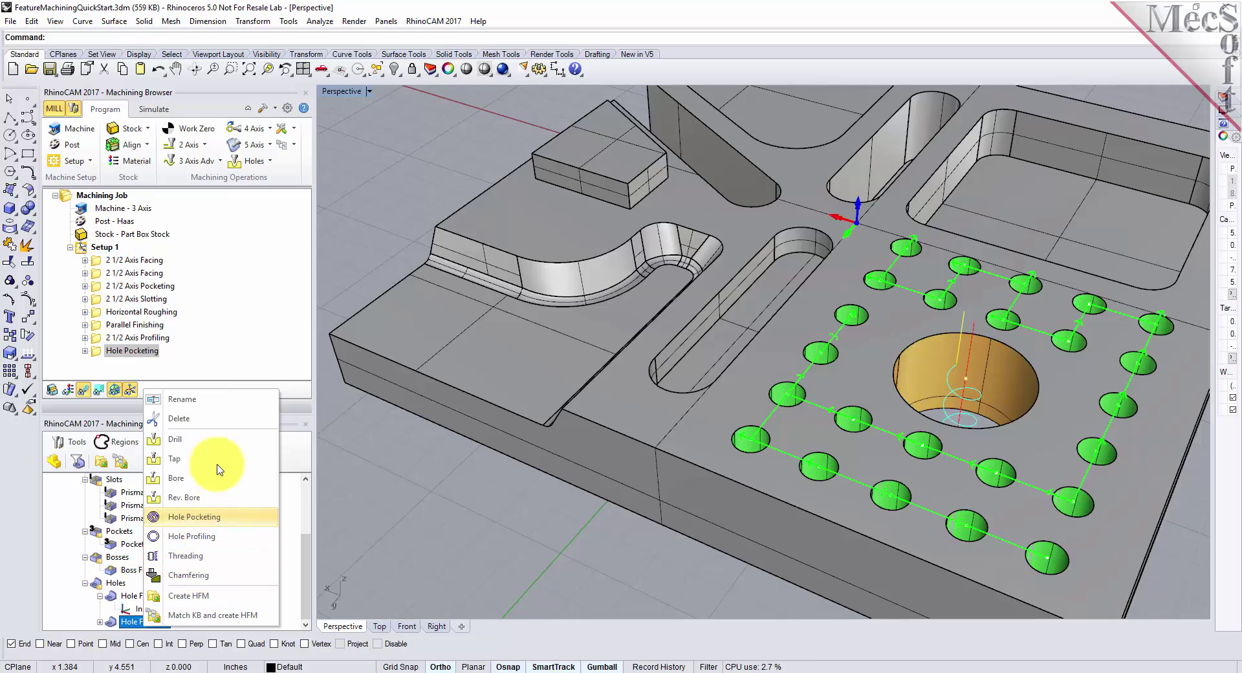
pyautogui.click(198, 440)
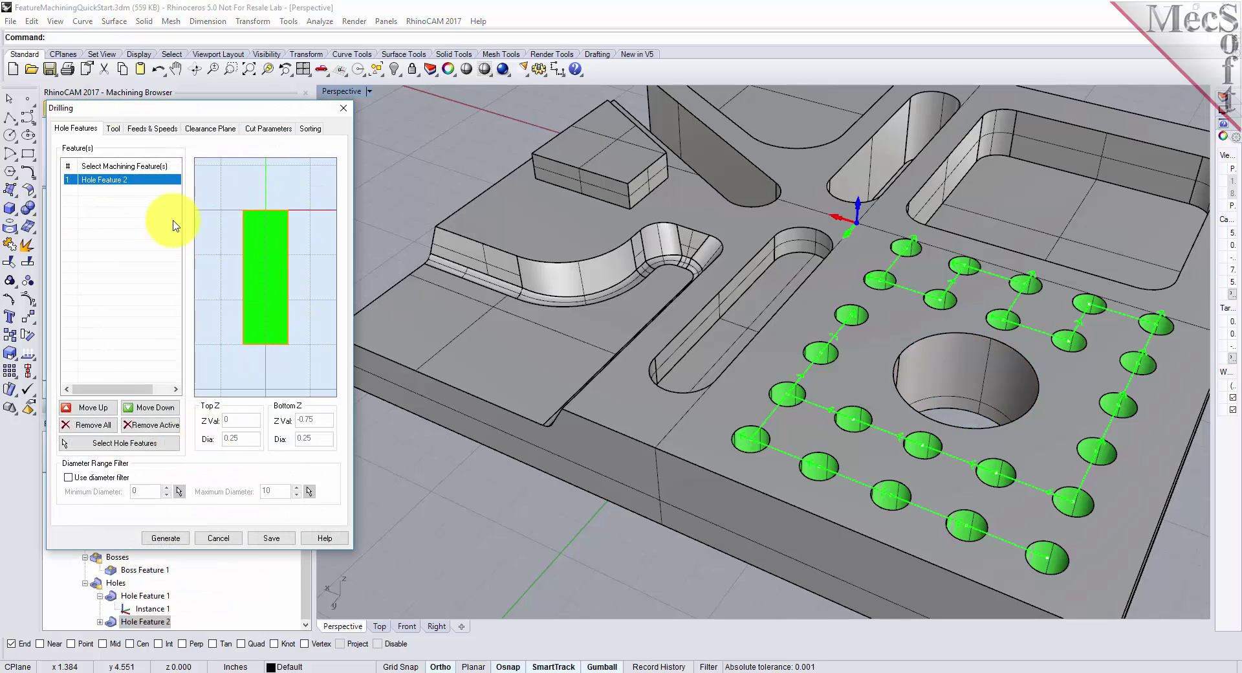
pyautogui.click(113, 129)
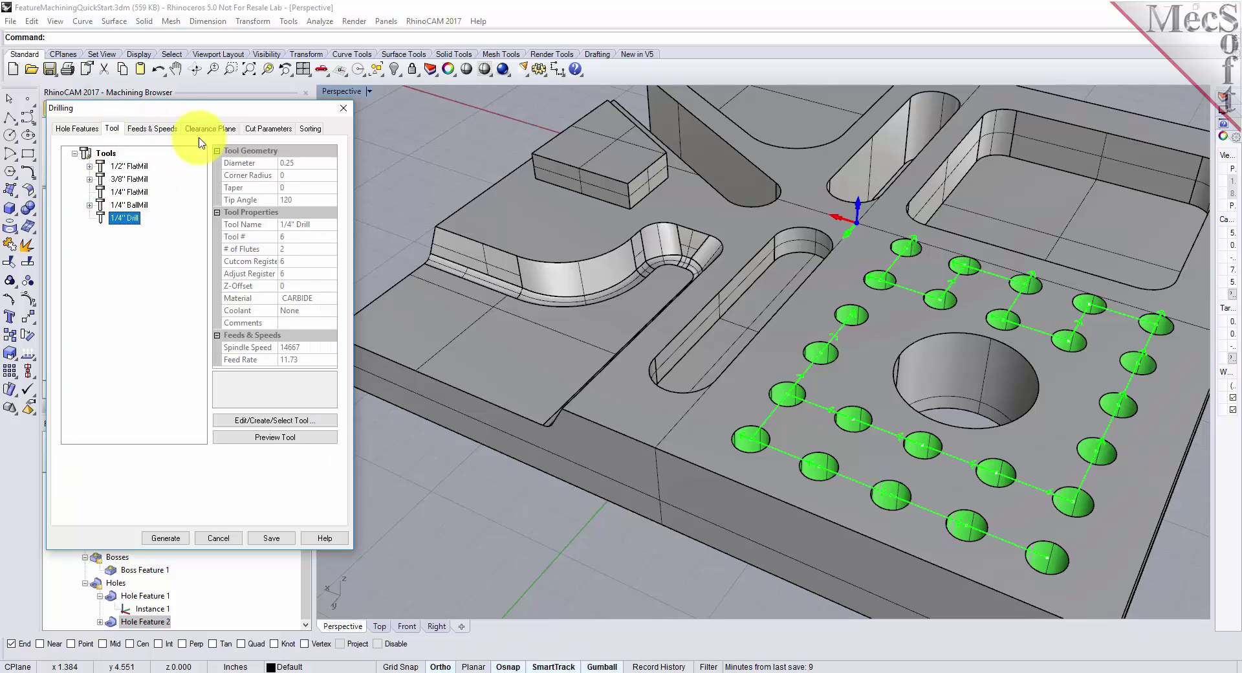
pyautogui.click(260, 131)
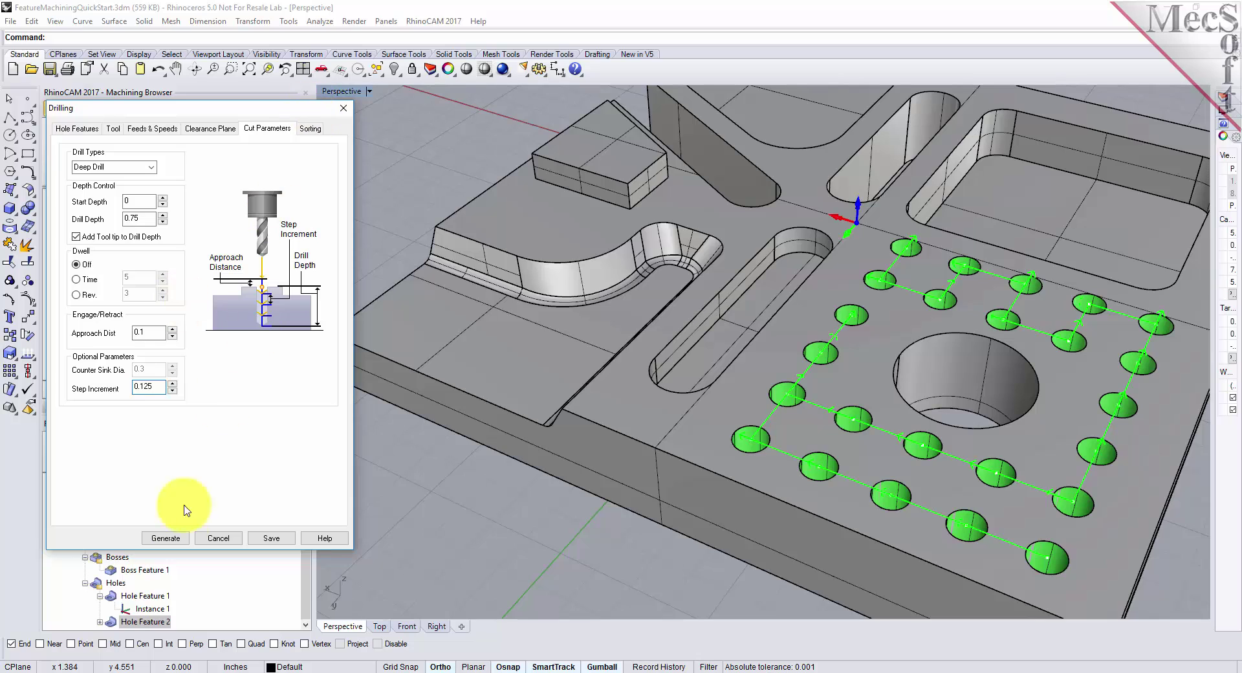
pyautogui.click(310, 129)
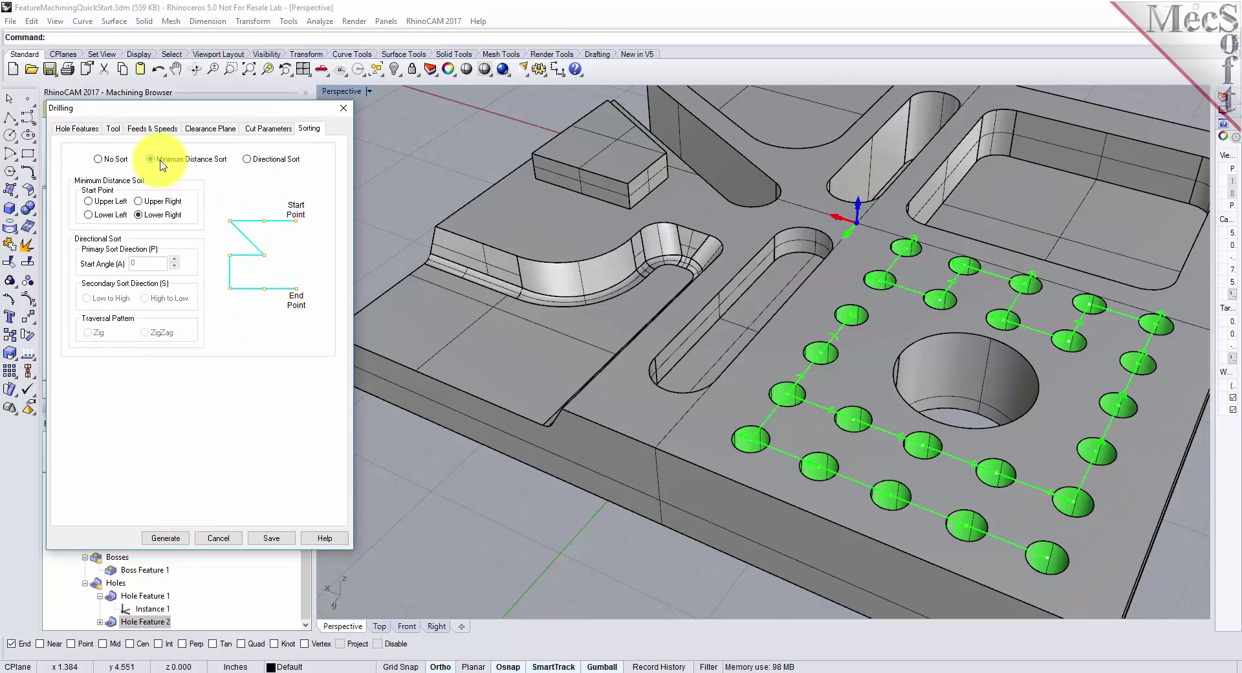
pyautogui.click(166, 538)
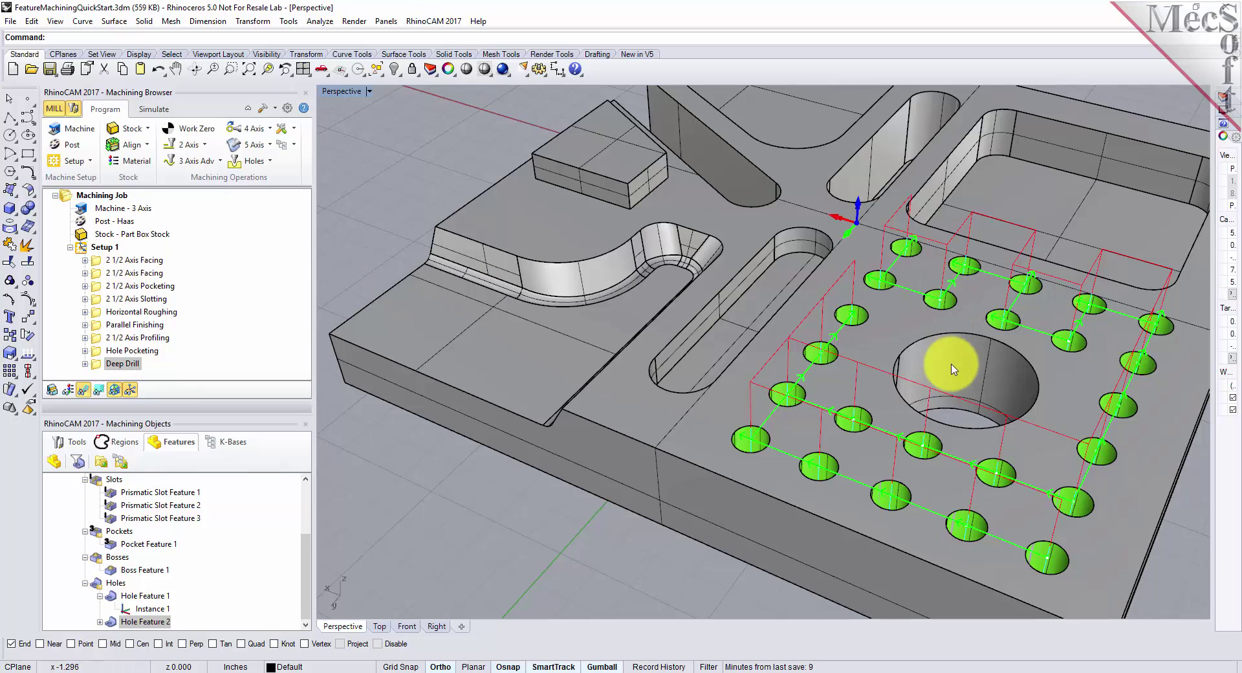
# - Enlarge the Machining Browser area to give the list of machining operations more room
pyautogui.scroll(-3, 686, 359)
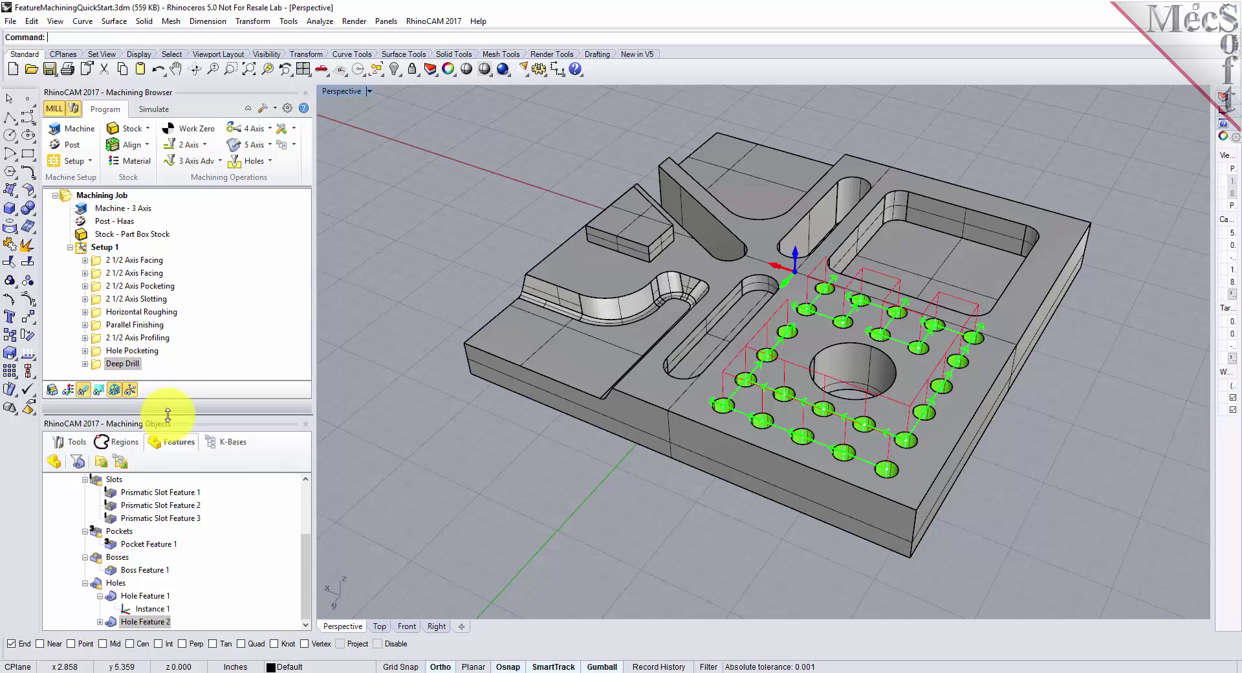
pyautogui.moveTo(169, 474); pyautogui.dragTo(171, 482)
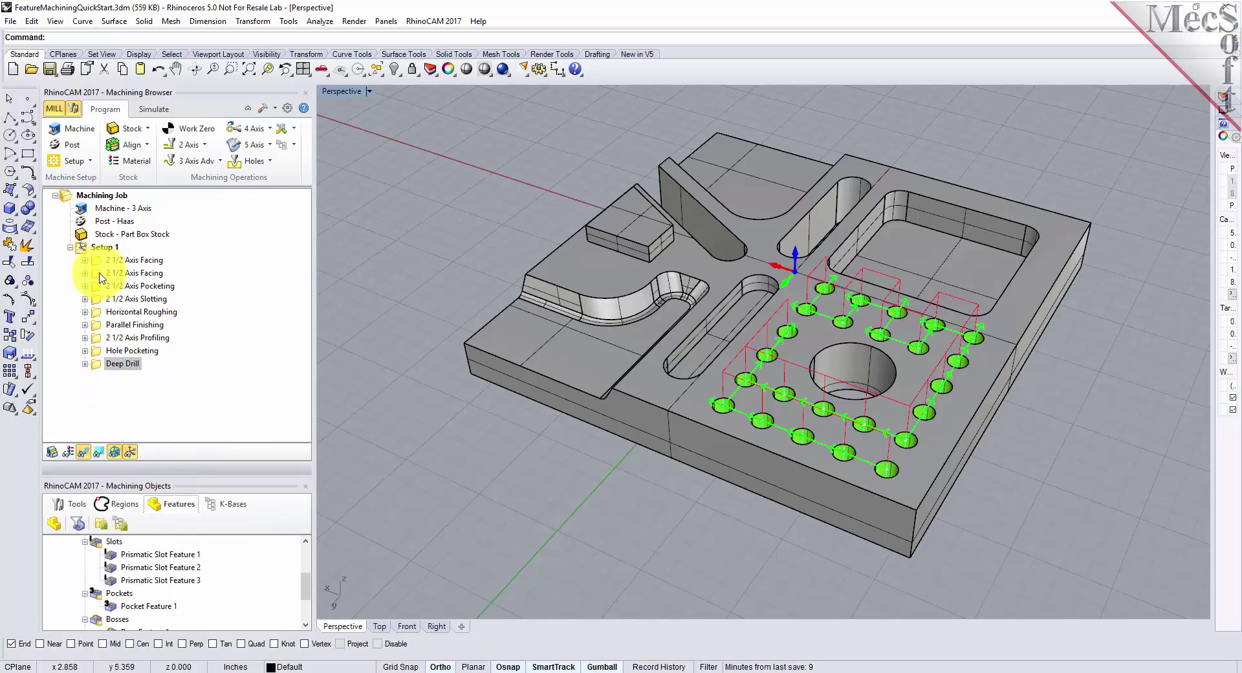
# - Simulate the first 2 1/2 Axis Facing operation with the simulation speed raised to maximum, and show the list of tools
pyautogui.click(113, 260)
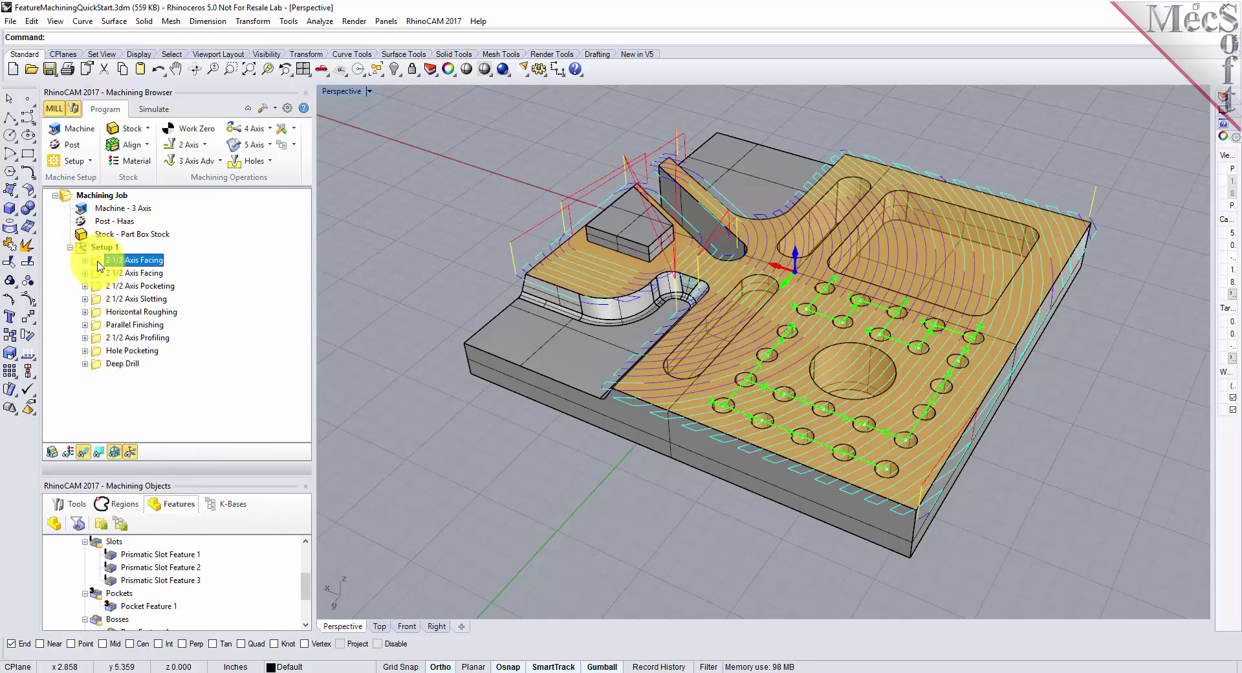
pyautogui.click(153, 110)
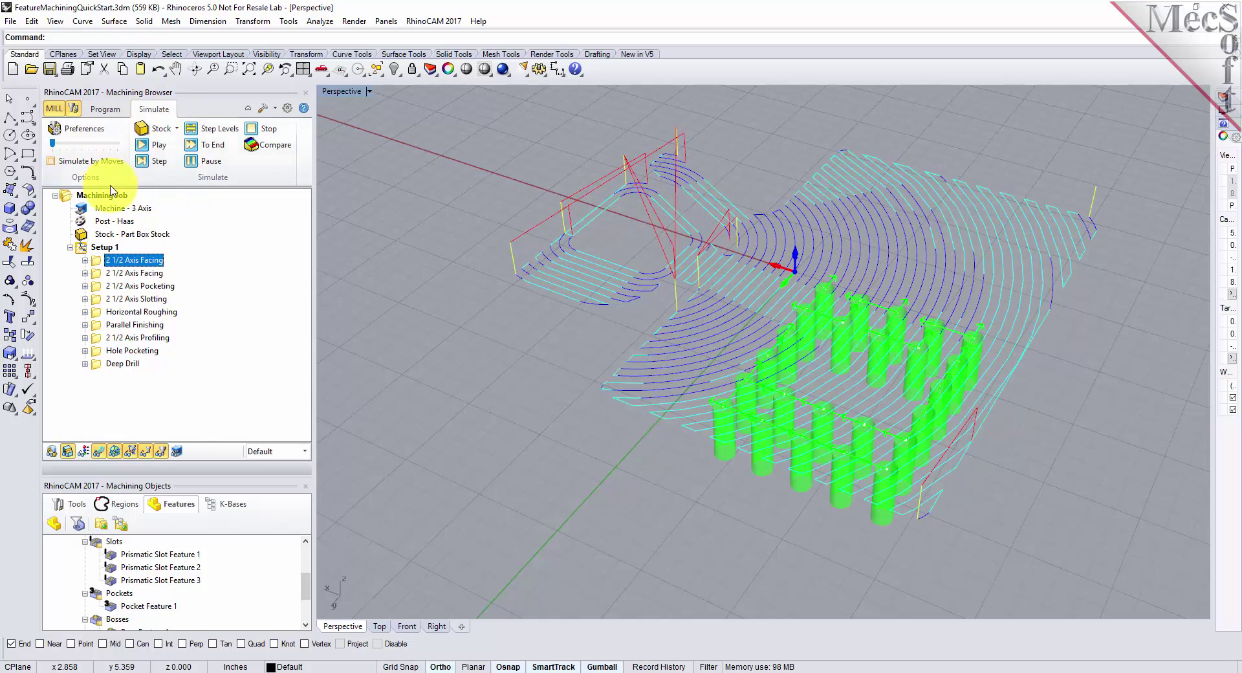
pyautogui.click(159, 146)
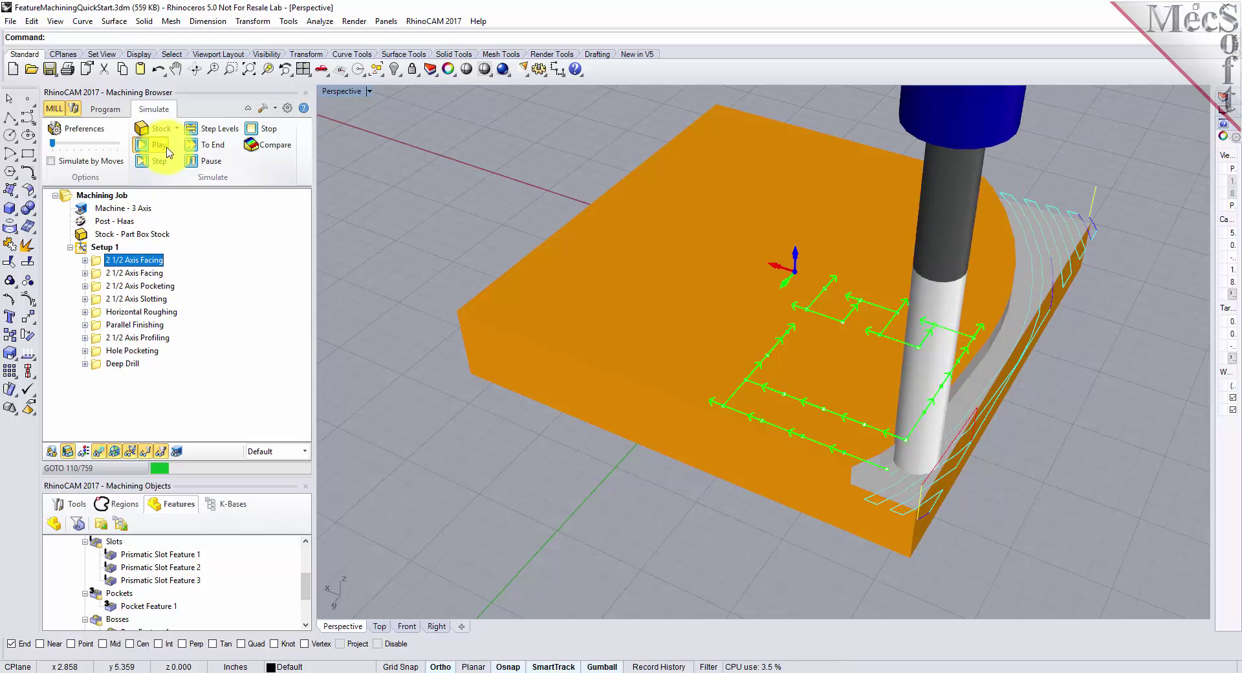
pyautogui.moveTo(51, 142); pyautogui.dragTo(117, 143)
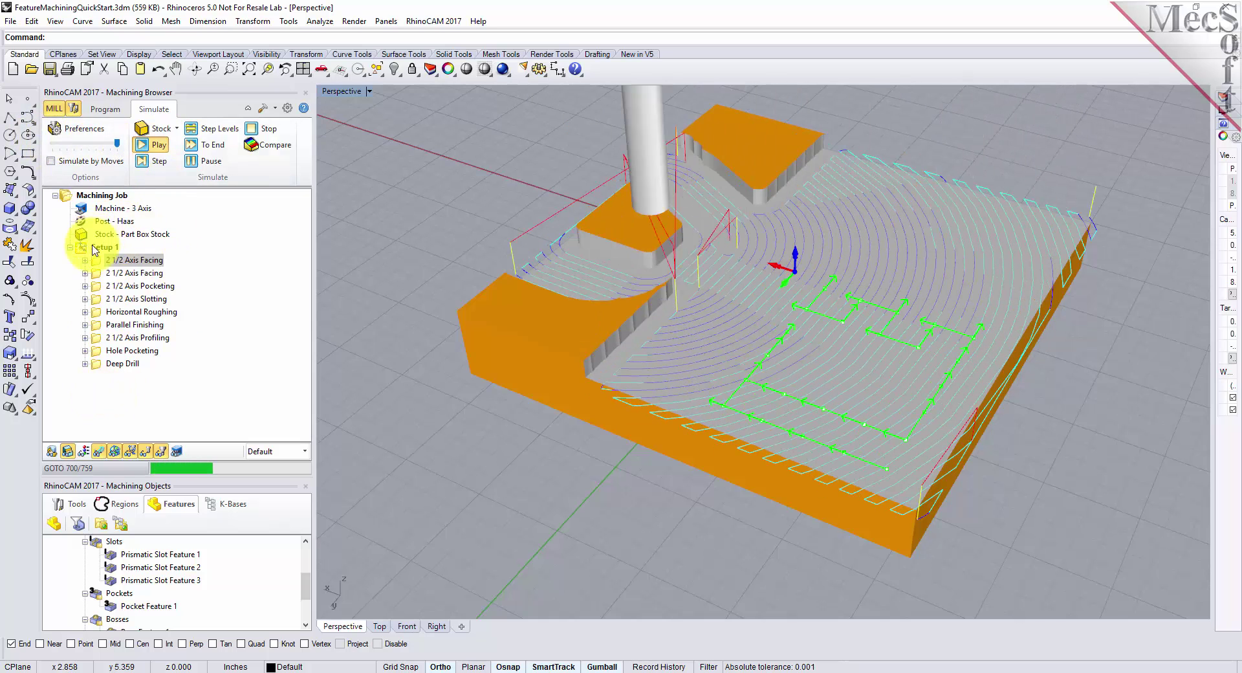
pyautogui.click(70, 503)
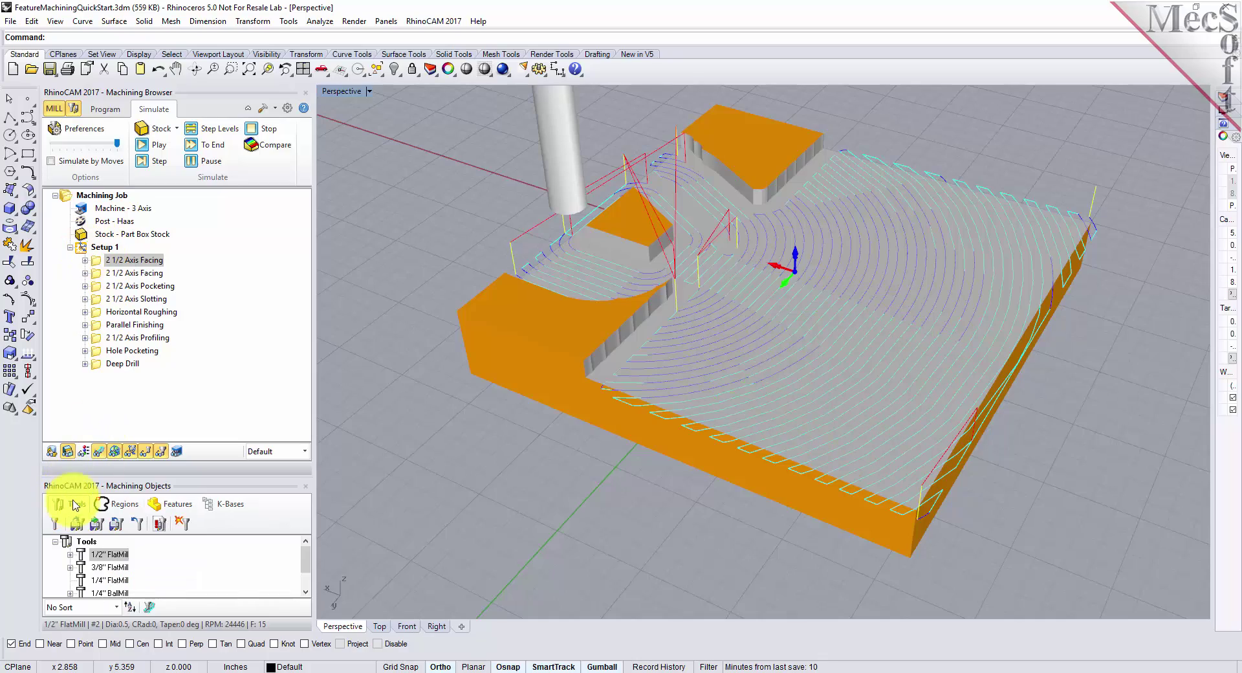
pyautogui.moveTo(685, 313); pyautogui.dragTo(846, 352, button='right')
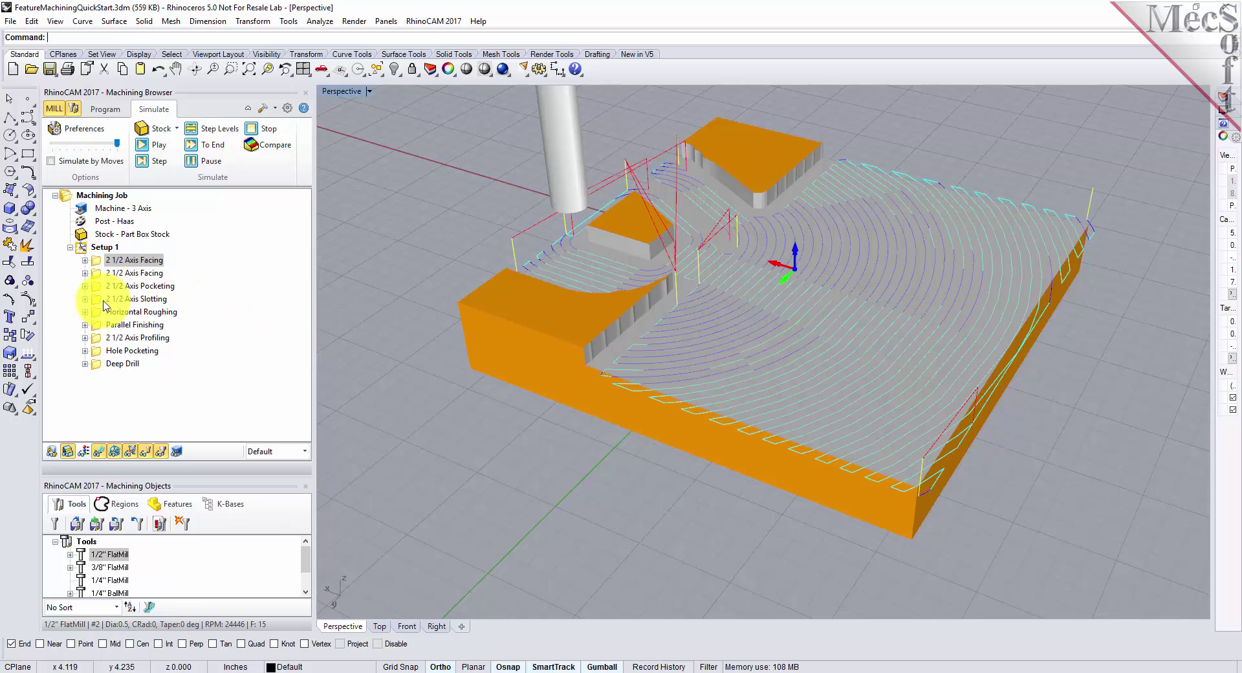
# - Simulate the second 2 1/2 Axis Facing operation and inspect the cut corner of the stock
pyautogui.click(98, 274)
pyautogui.moveTo(472, 291); pyautogui.dragTo(754, 327, button='right')
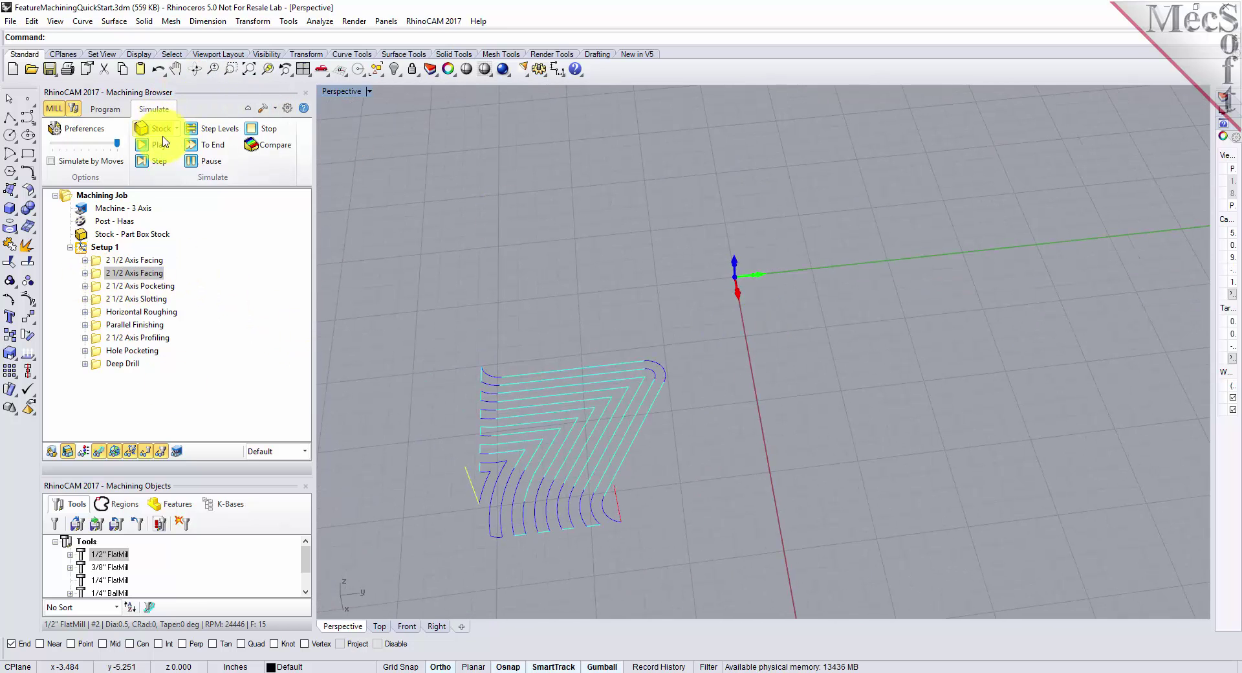
pyautogui.click(162, 143)
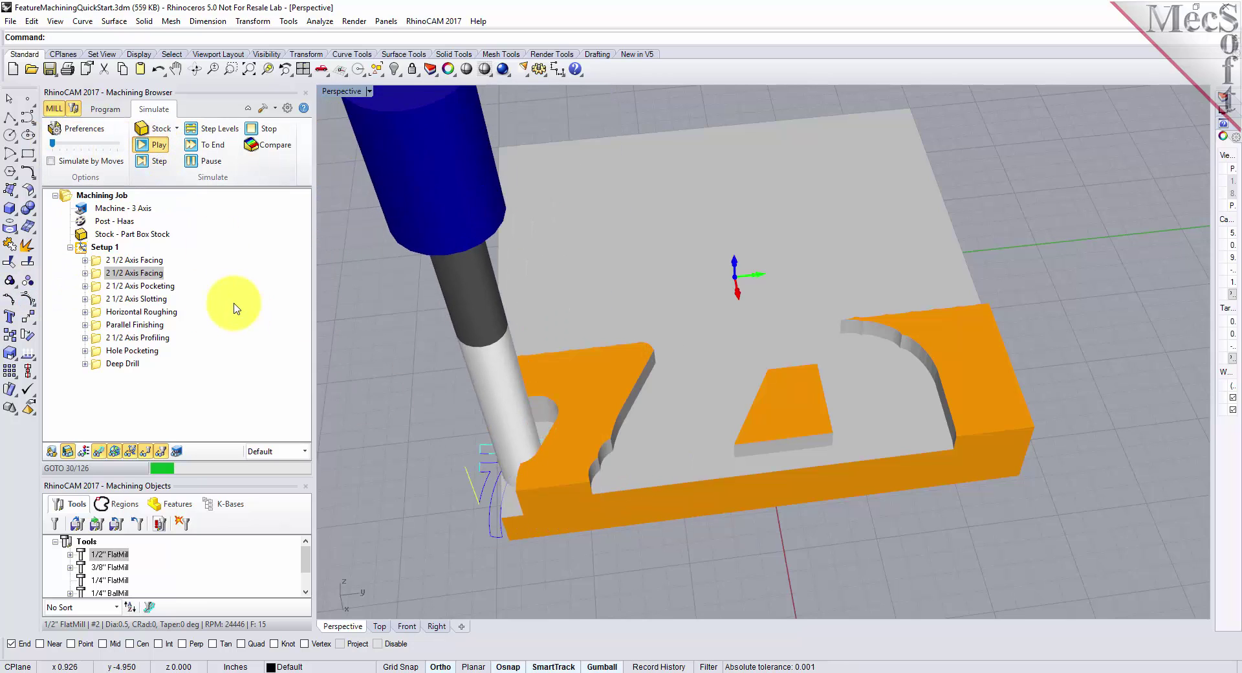
pyautogui.moveTo(482, 463); pyautogui.dragTo(562, 409, button='right')
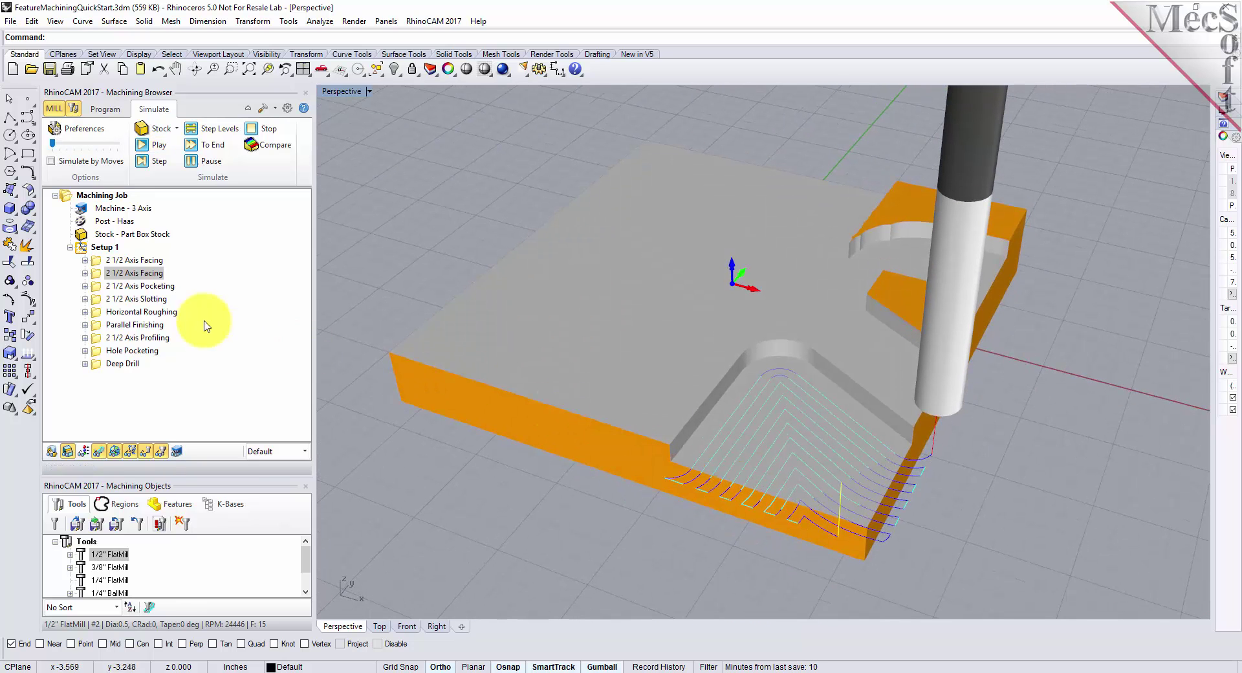
# - Simulate the 2 1/2 Axis Pocketing operation on the remaining stock and inspect the pocket
pyautogui.click(97, 286)
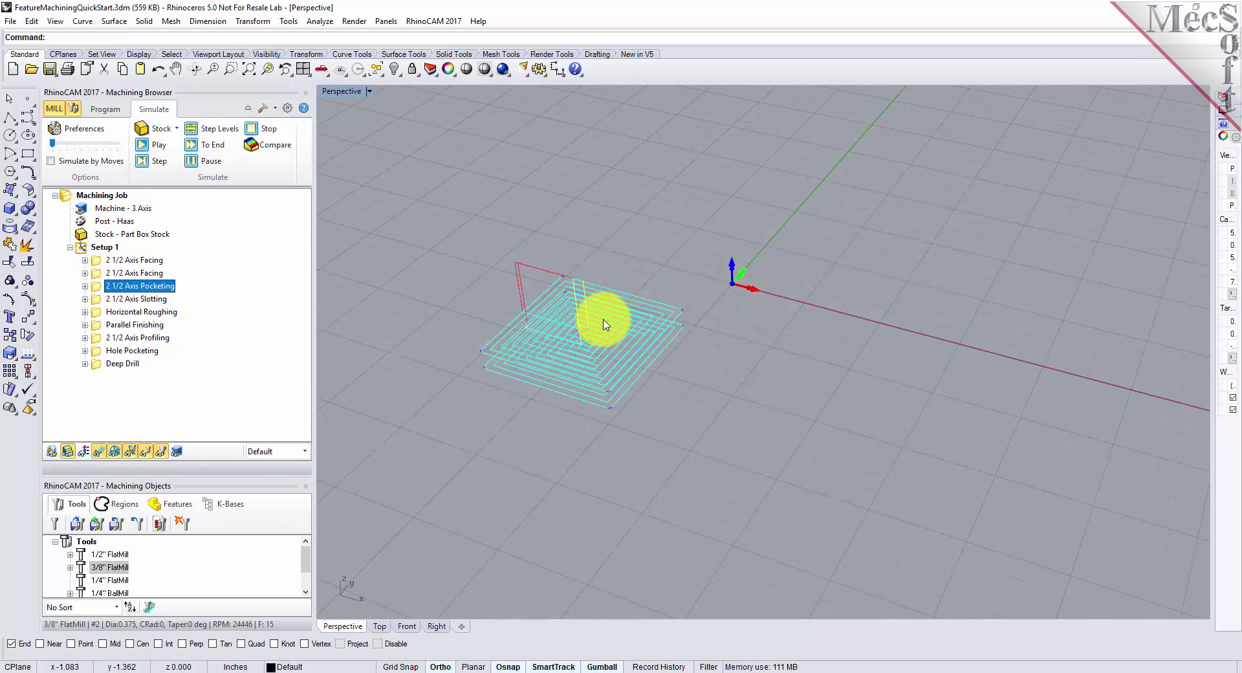
pyautogui.click(169, 143)
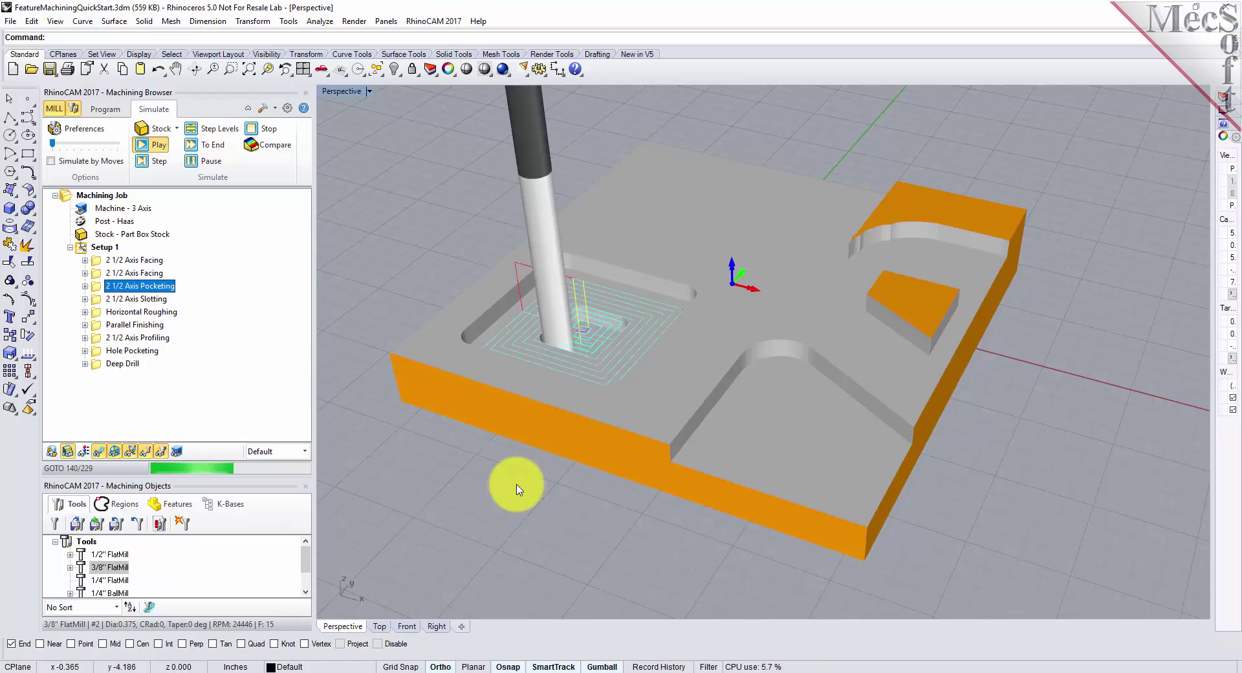
pyautogui.moveTo(517, 482); pyautogui.dragTo(460, 449, button='right')
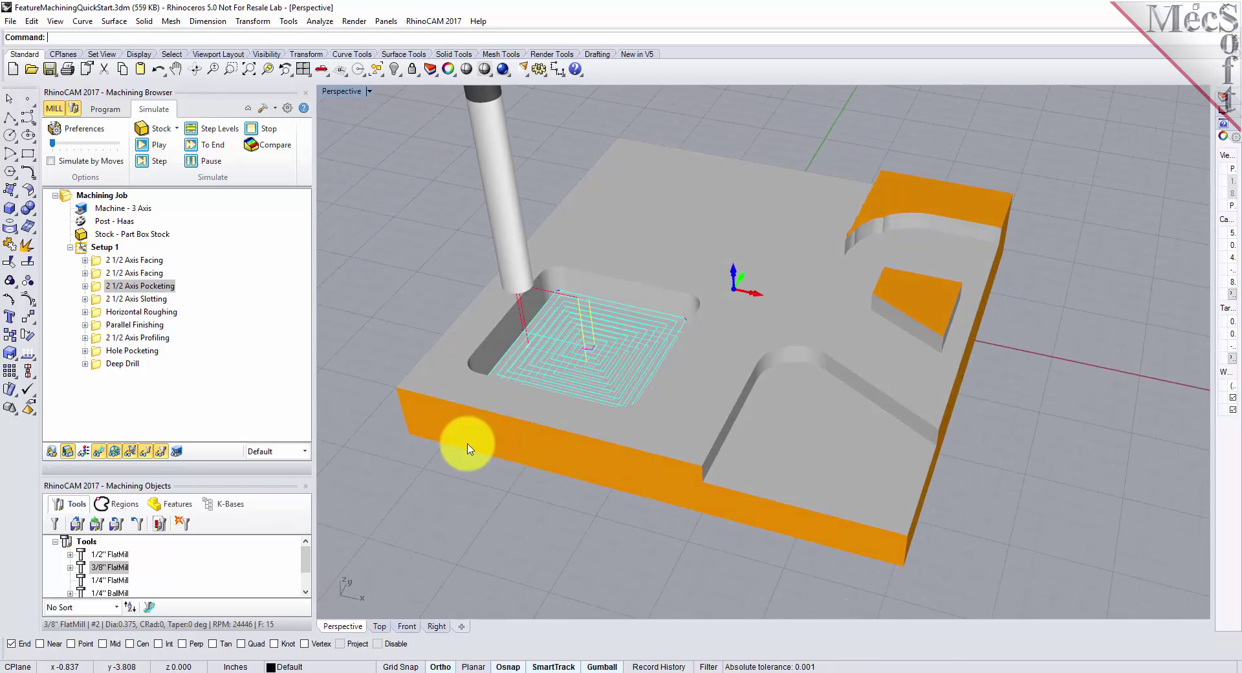
# - Simulate the 2 1/2 Axis Slotting operation and inspect the three slots from several angles
pyautogui.click(94, 300)
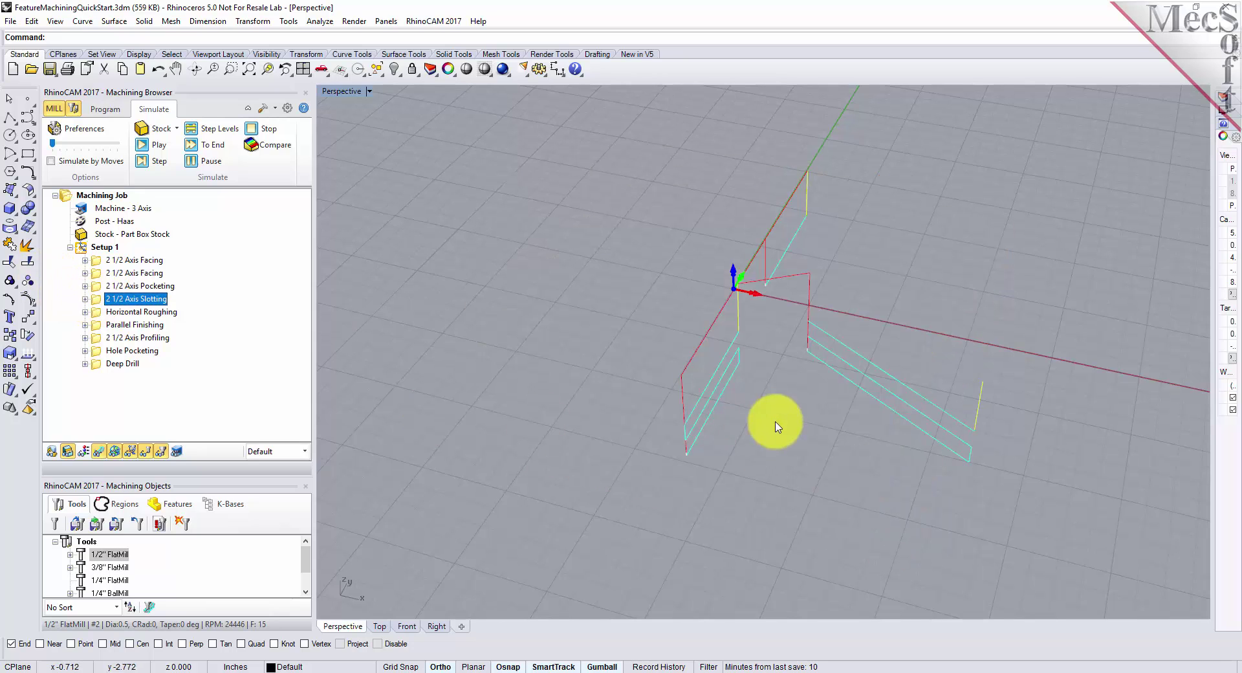
pyautogui.click(158, 145)
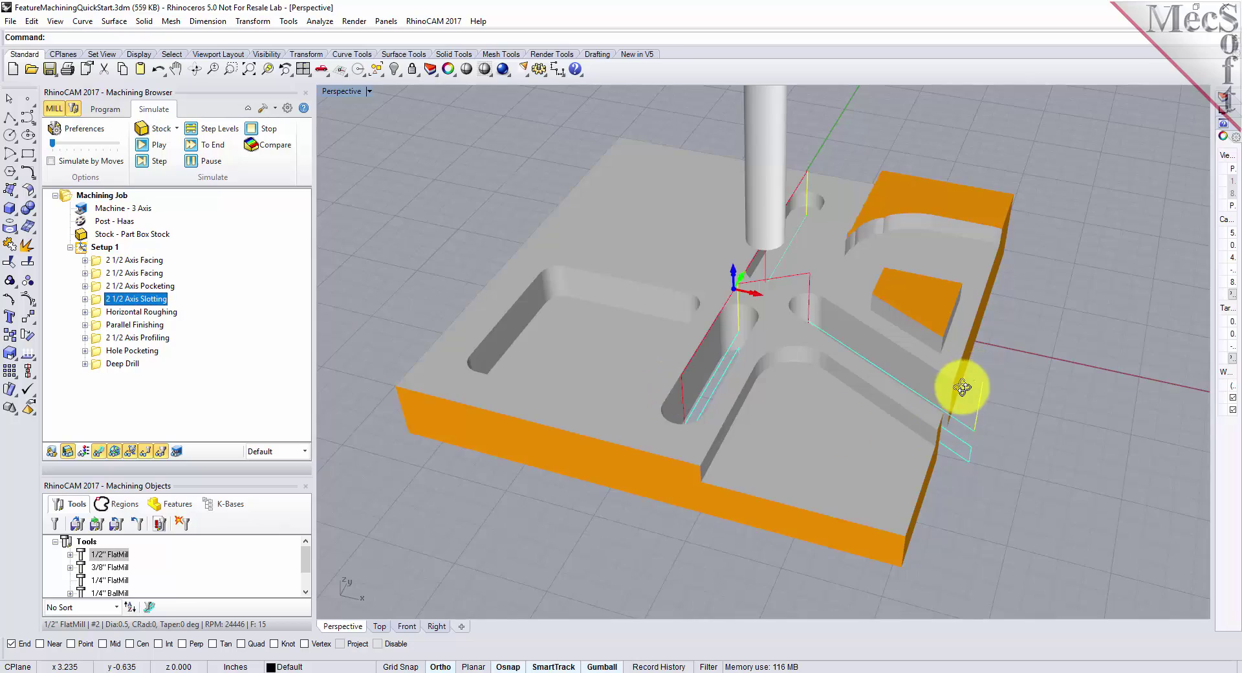
pyautogui.moveTo(959, 389); pyautogui.dragTo(887, 388, button='right')
pyautogui.moveTo(788, 355); pyautogui.dragTo(823, 244, button='right')
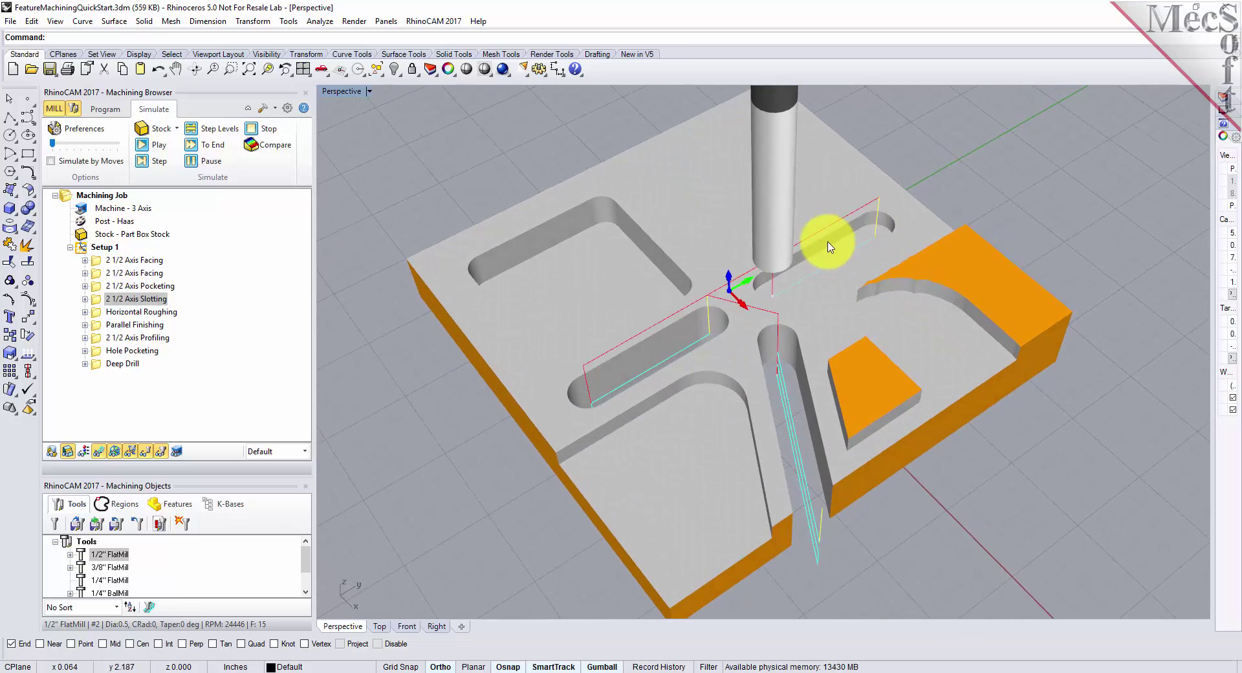
pyautogui.moveTo(530, 410)
pyautogui.mouseDown(button='right')
pyautogui.moveTo(507, 408)
pyautogui.moveTo(524, 418)
pyautogui.mouseUp(button='right')
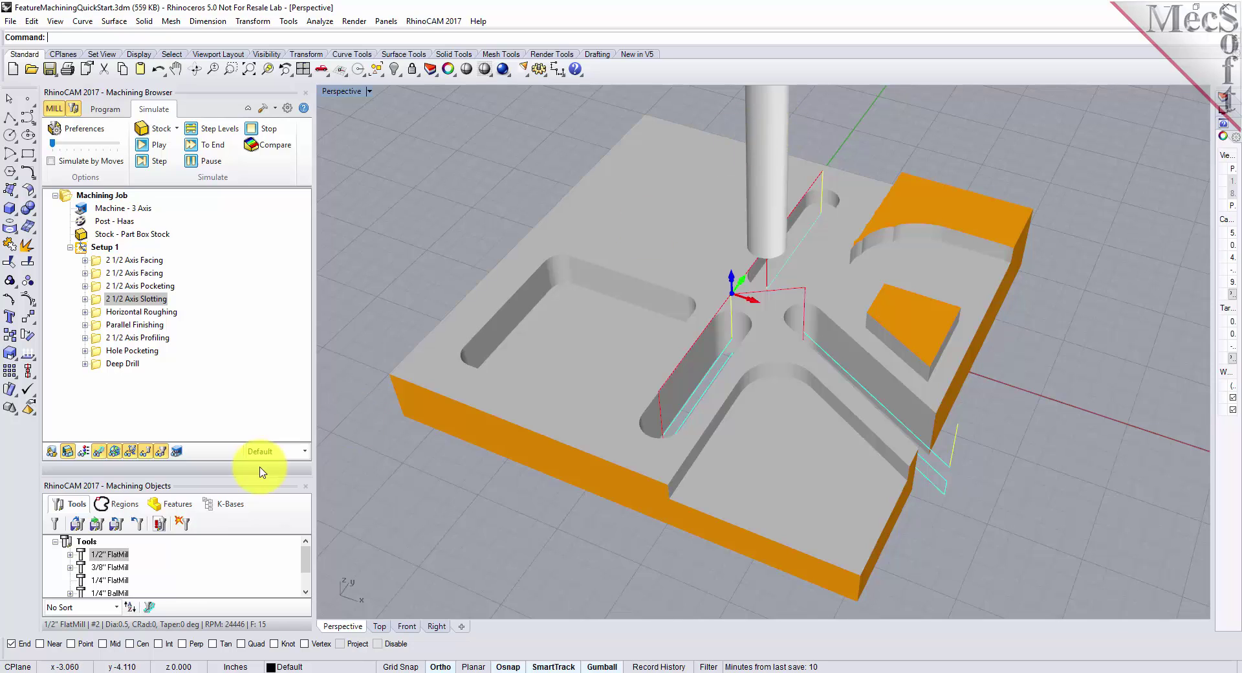
# - Simulate the Horizontal Roughing operation and hide the toolpath display to inspect the roughed corner of the stock
pyautogui.click(99, 313)
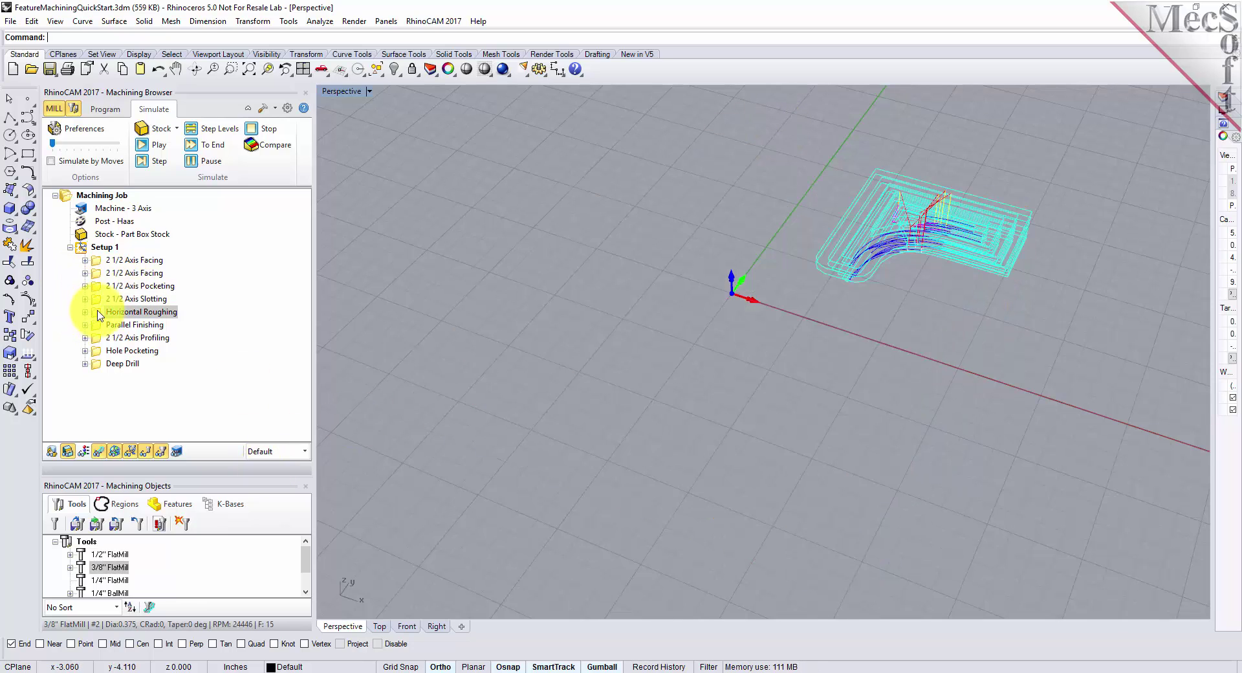
pyautogui.moveTo(965, 271); pyautogui.dragTo(750, 239, button='right')
pyautogui.scroll(2, 779, 440)
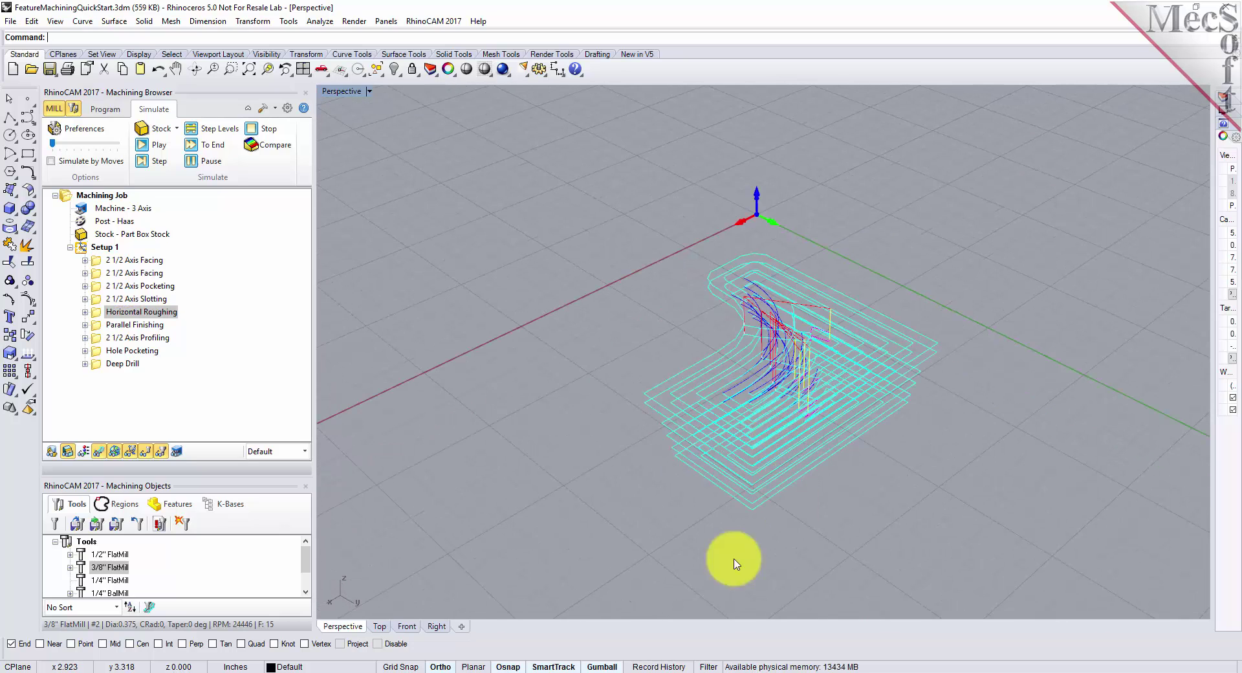
pyautogui.click(165, 148)
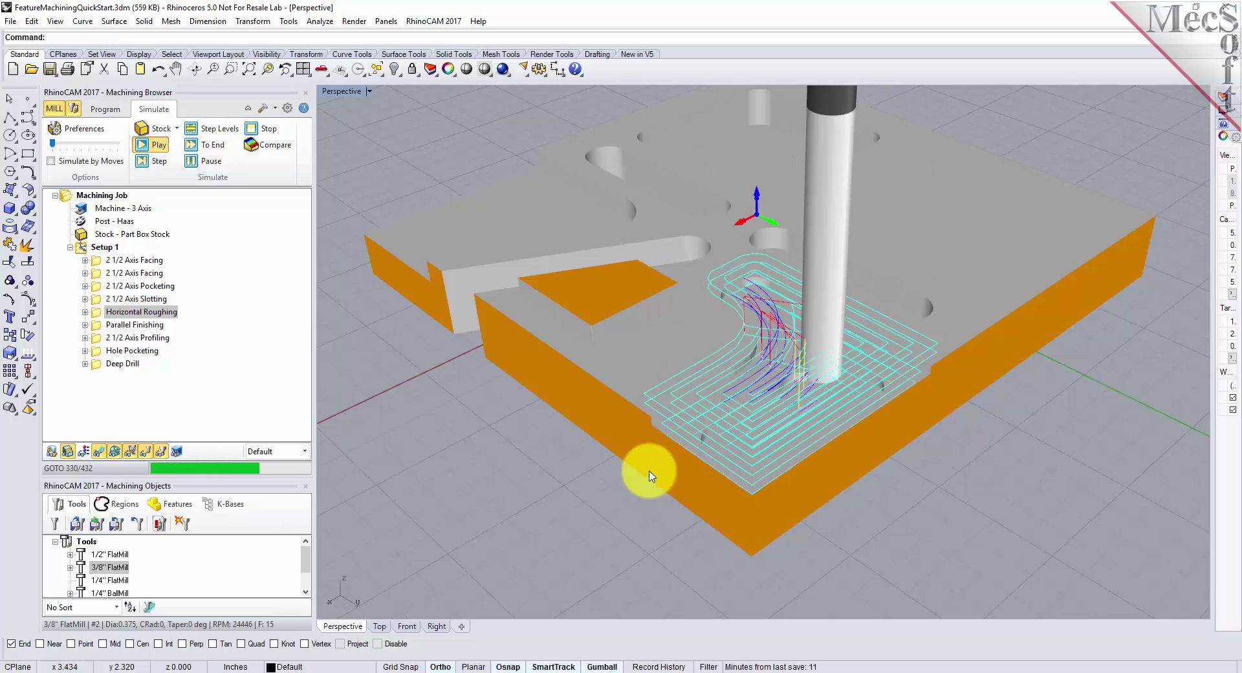
pyautogui.click(99, 451)
pyautogui.scroll(5, 877, 402)
pyautogui.moveTo(877, 402); pyautogui.dragTo(895, 321, button='right')
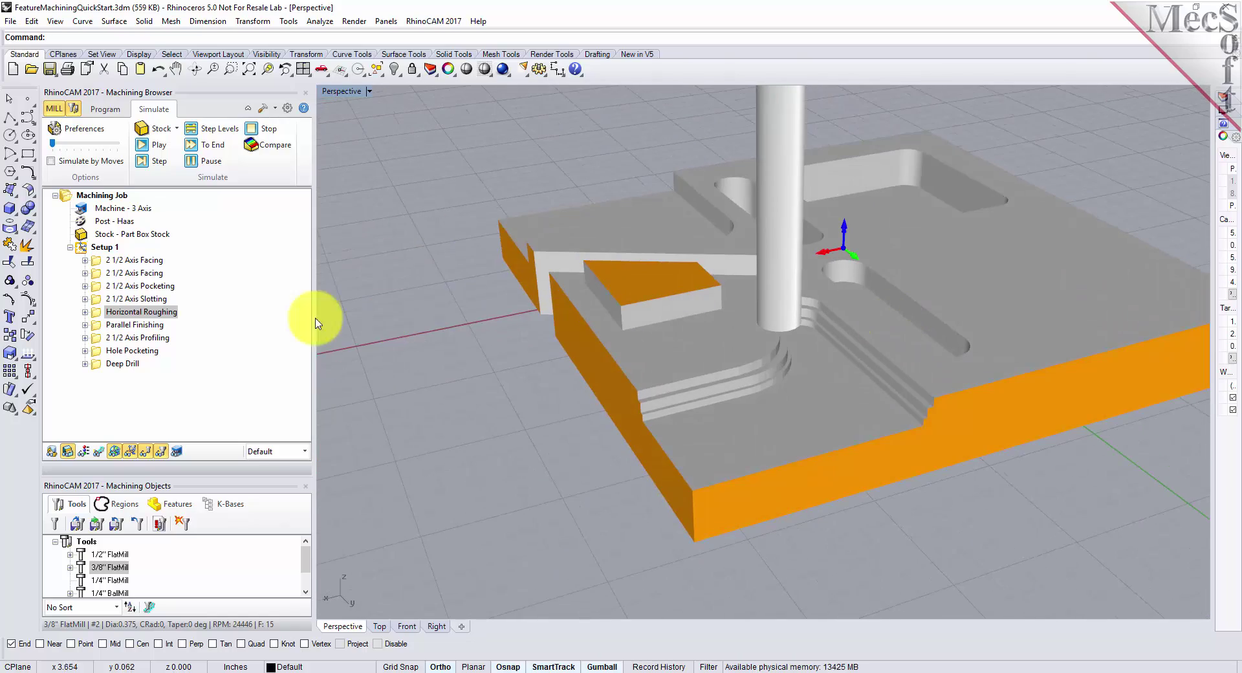
# - Simulate the Parallel Finishing operation and inspect the finished curved wall on the stock
pyautogui.click(126, 324)
pyautogui.click(159, 144)
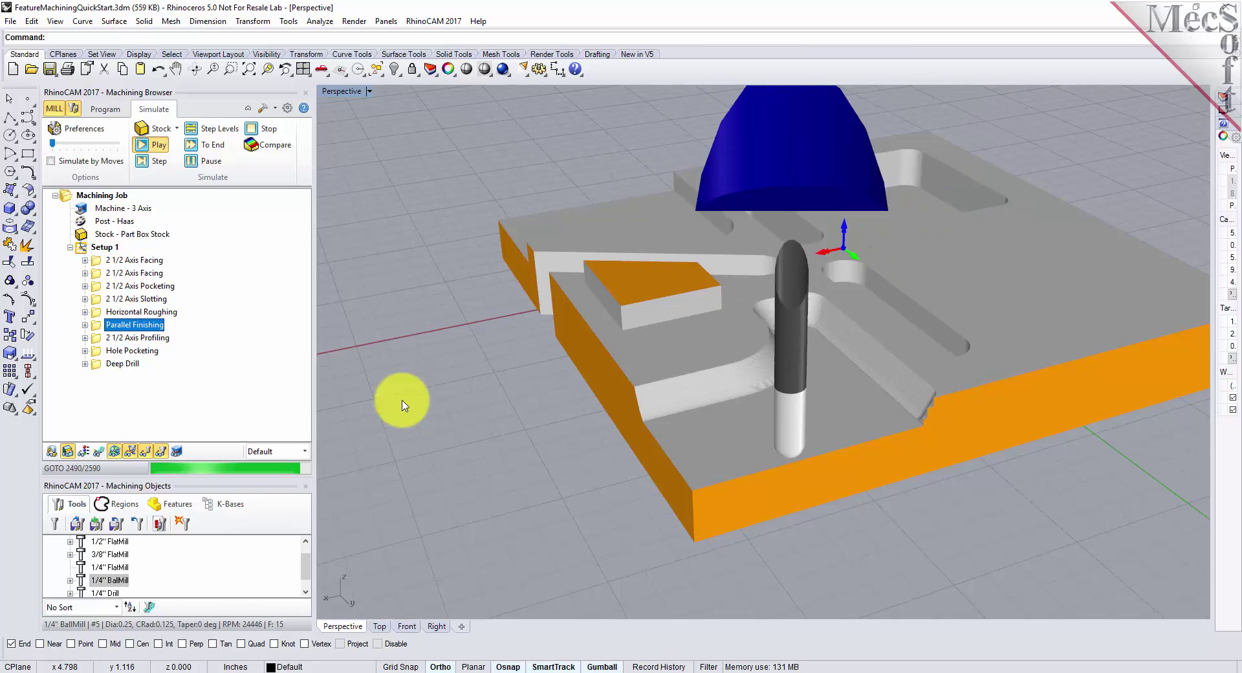
pyautogui.moveTo(597, 425); pyautogui.dragTo(714, 390, button='right')
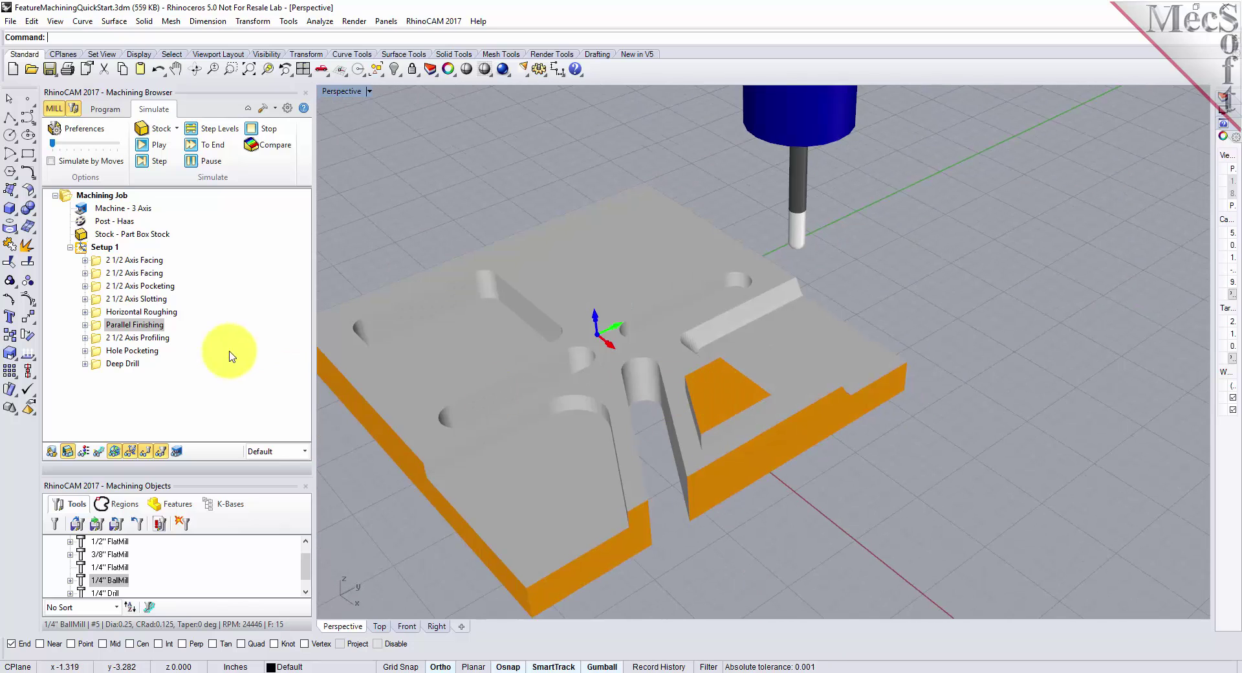
# - Simulate the 2 1/2 Axis Profiling and Hole Pocketing operations and inspect the large hole
pyautogui.click(96, 337)
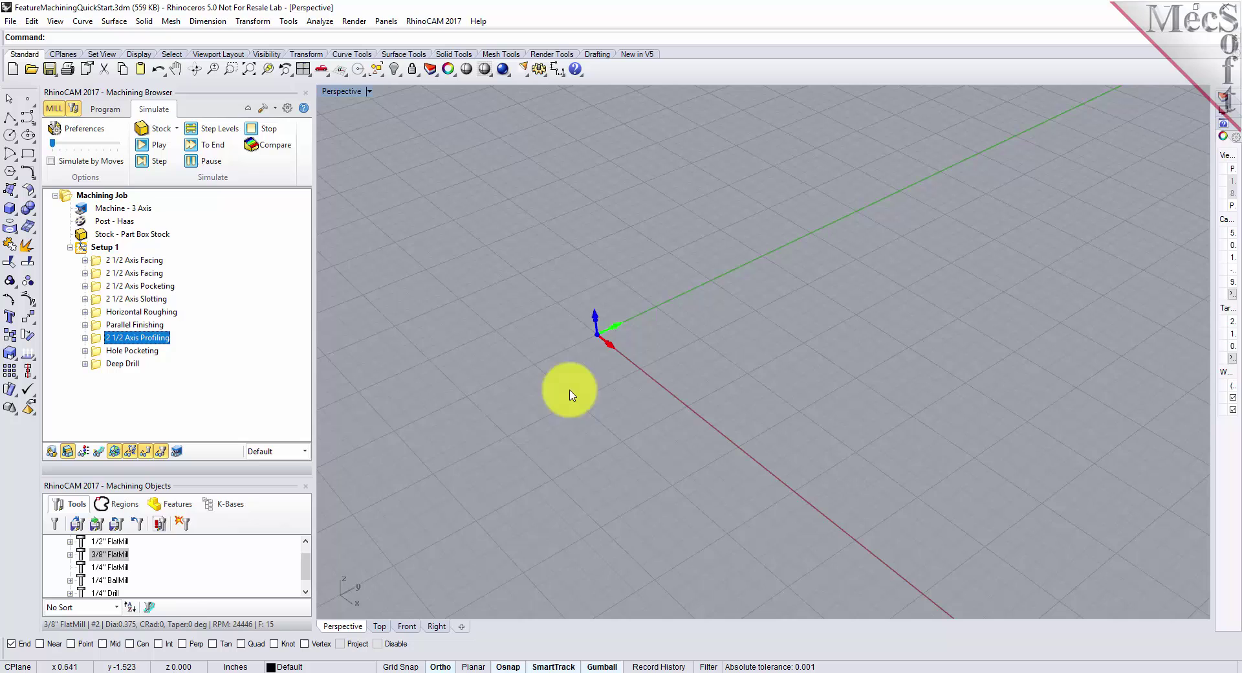
pyautogui.click(160, 145)
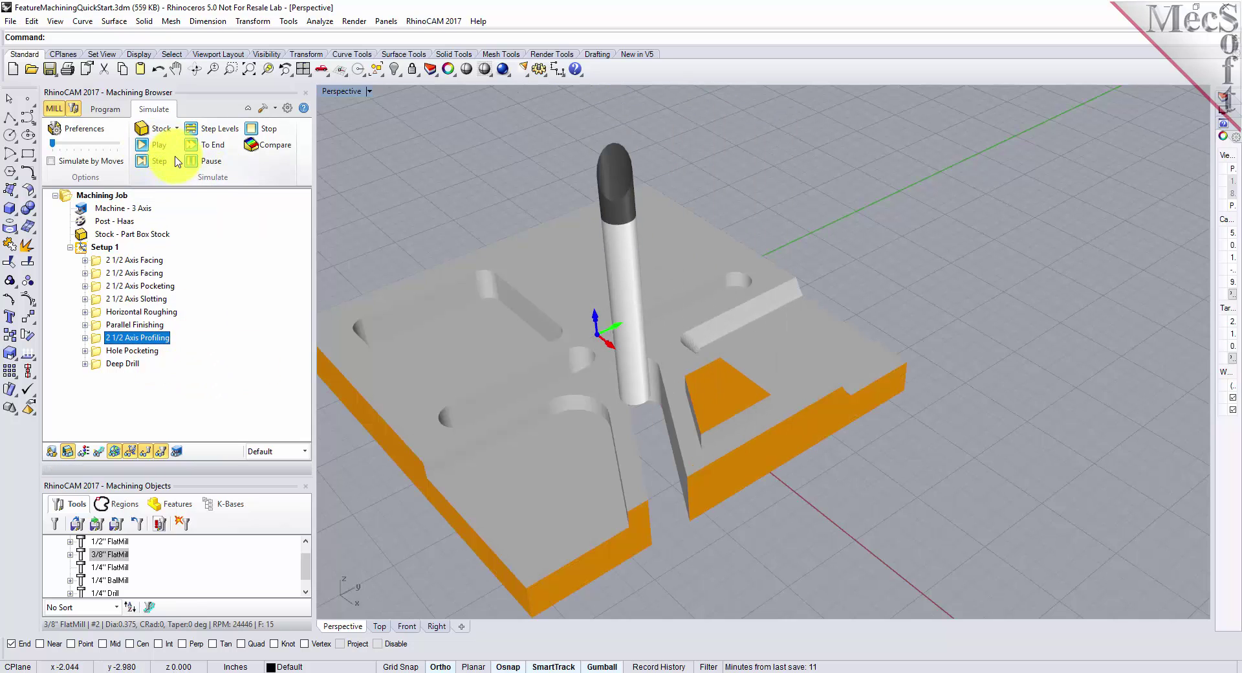
pyautogui.click(100, 351)
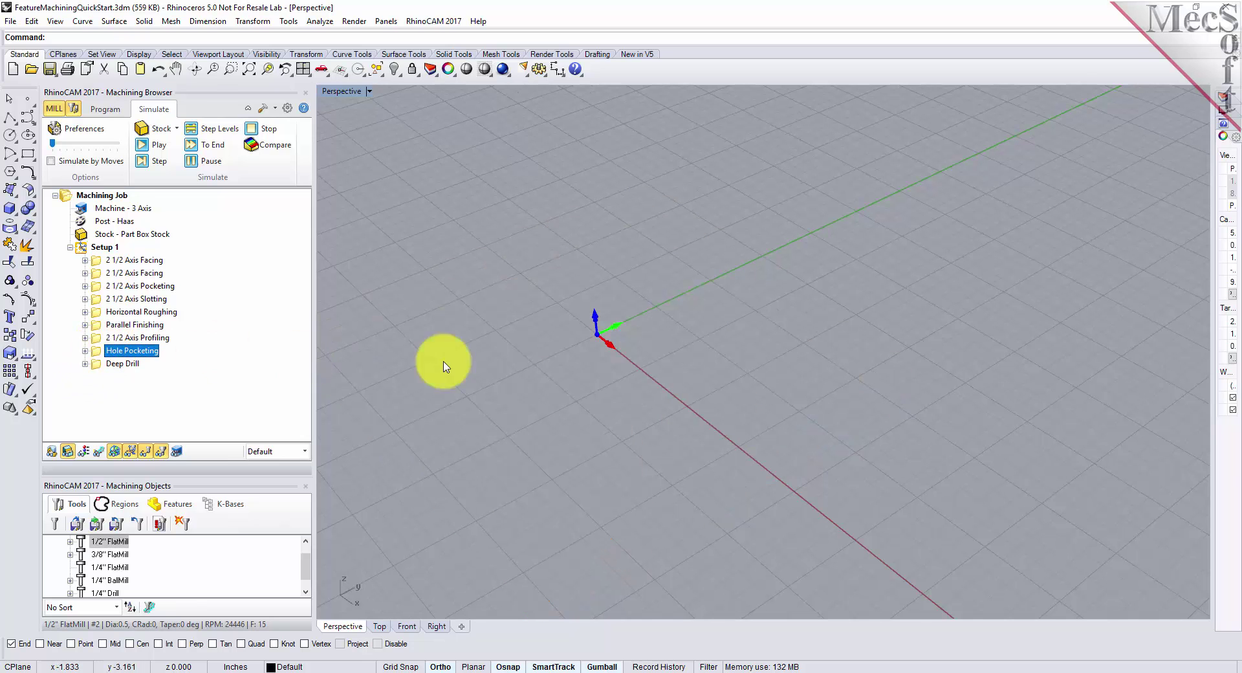
pyautogui.click(167, 149)
pyautogui.moveTo(643, 254)
pyautogui.mouseDown(button='right')
pyautogui.moveTo(641, 306)
pyautogui.moveTo(646, 254)
pyautogui.mouseUp(button='right')
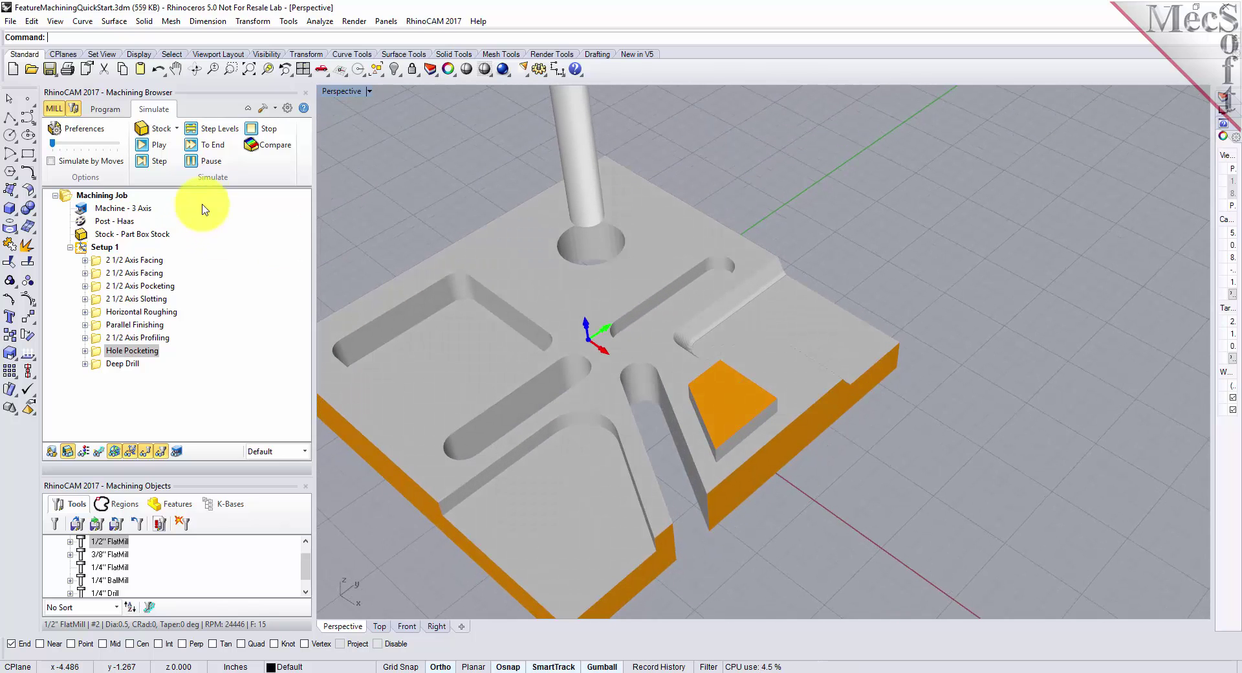
pyautogui.click(162, 162)
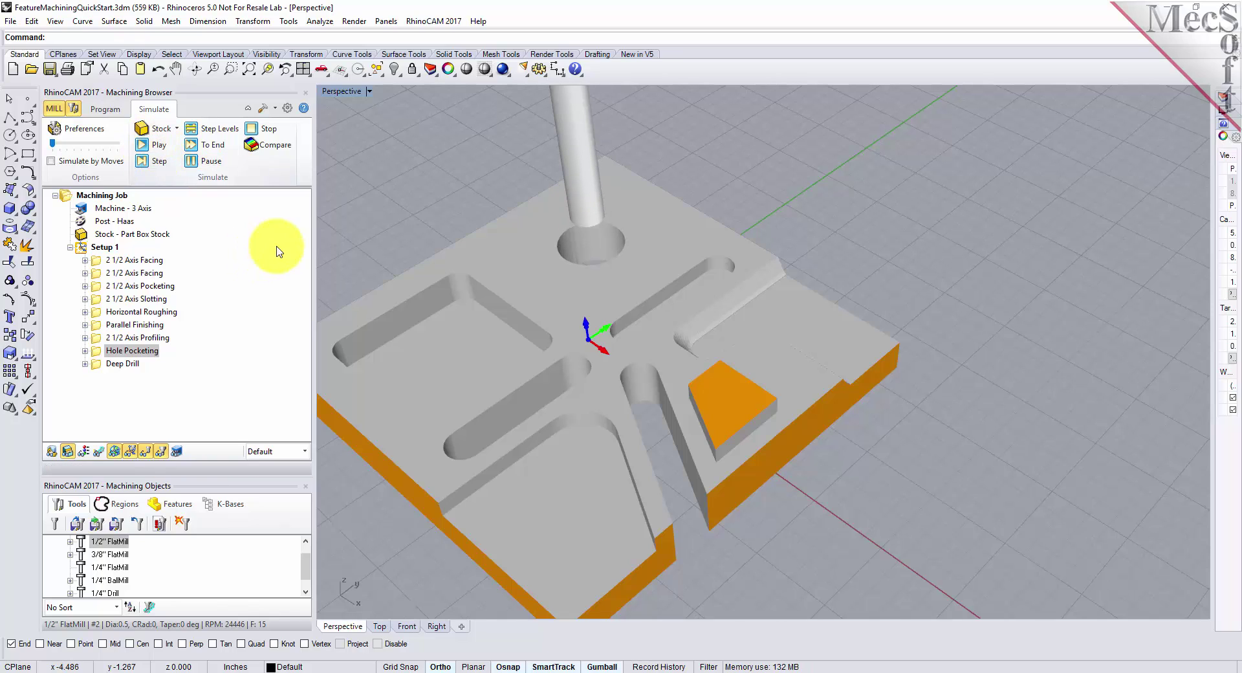
# - Simulate the Deep Drill operation and inspect the fully machined part from different angles
pyautogui.click(99, 366)
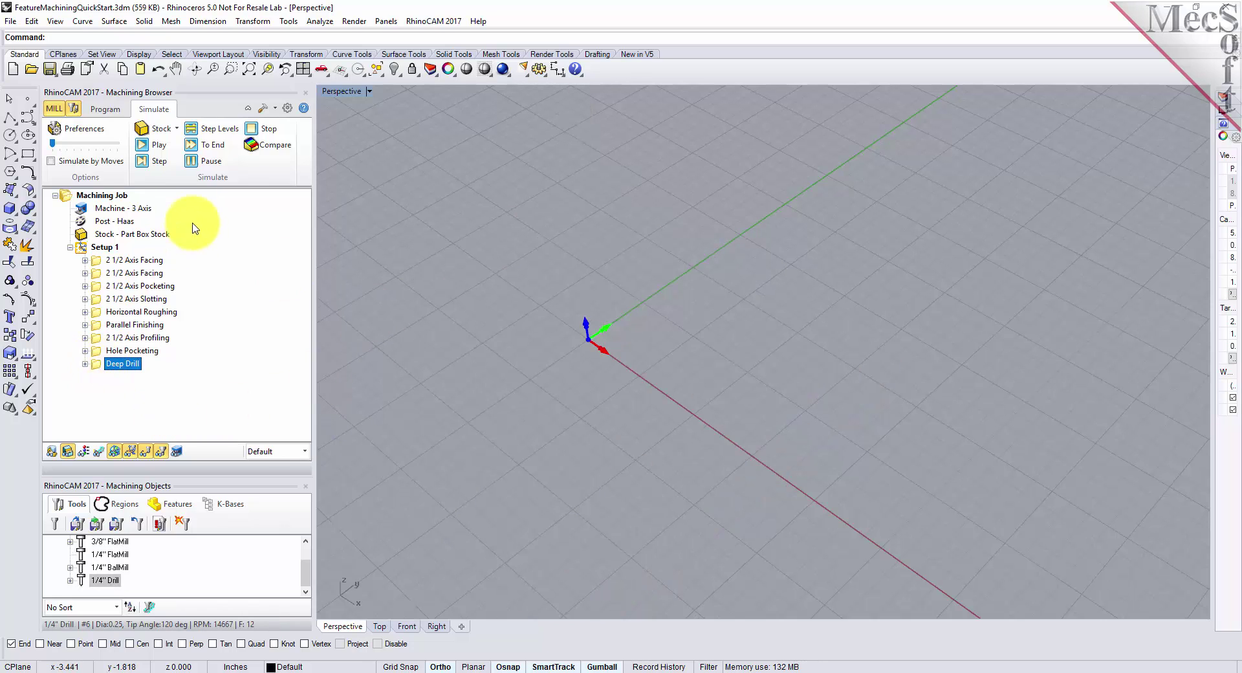
pyautogui.click(158, 147)
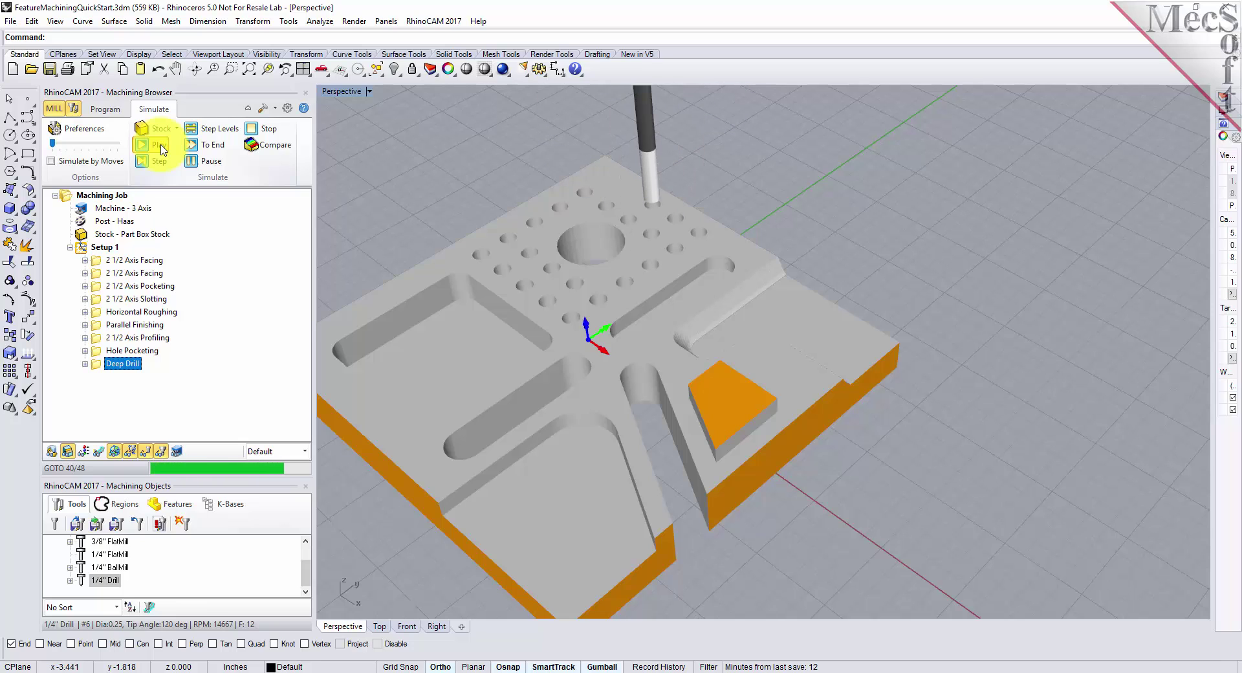
pyautogui.moveTo(637, 377); pyautogui.dragTo(864, 272, button='right')
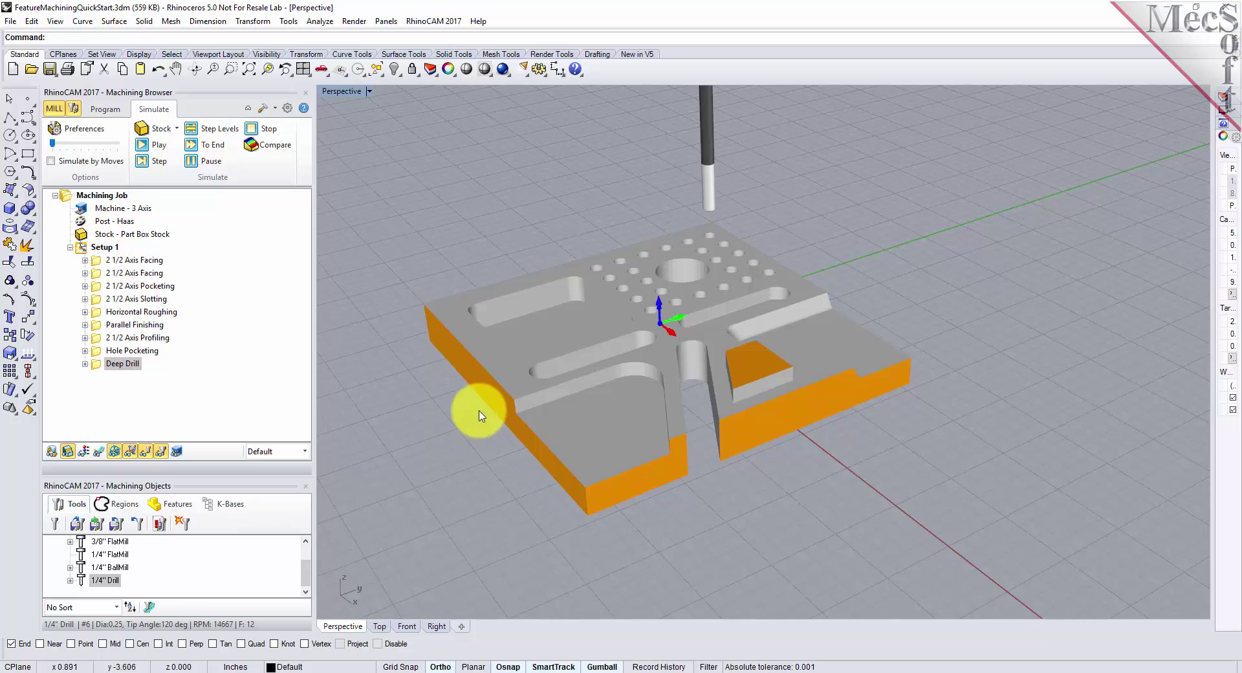
pyautogui.moveTo(443, 396); pyautogui.dragTo(498, 396, button='right')
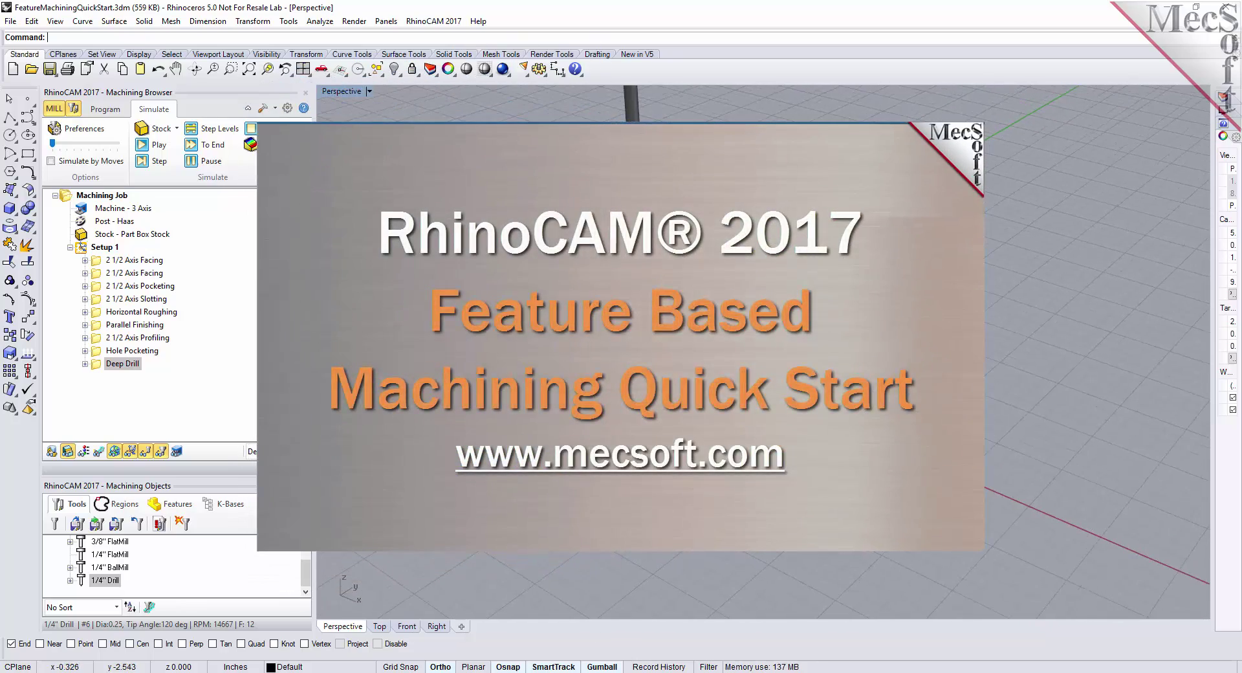